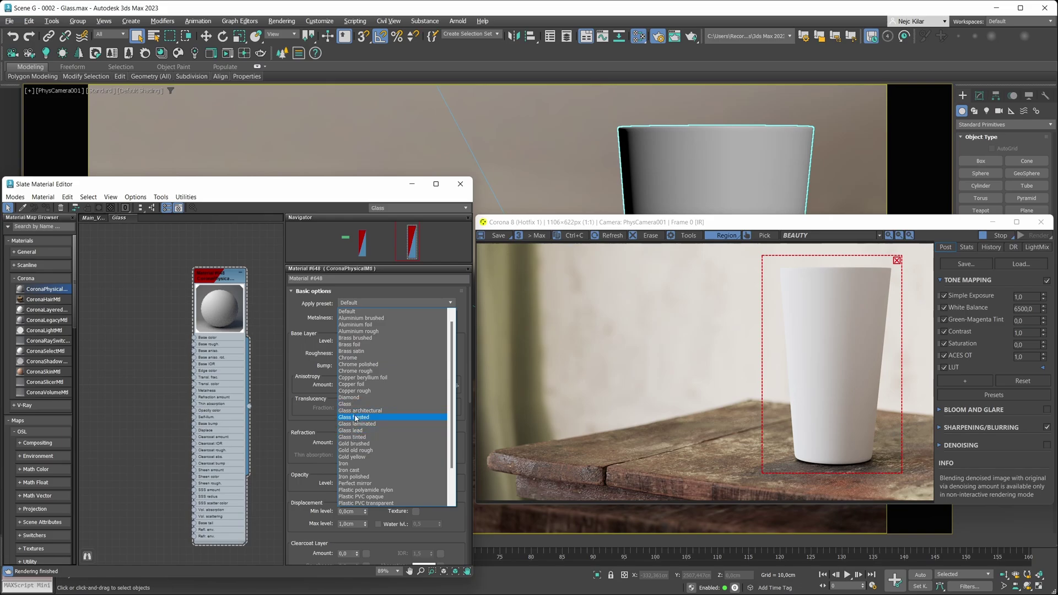
Step: Set the glass material's refraction amount to 1,0 and its base layer roughness to 0,01
left_click(213, 309)
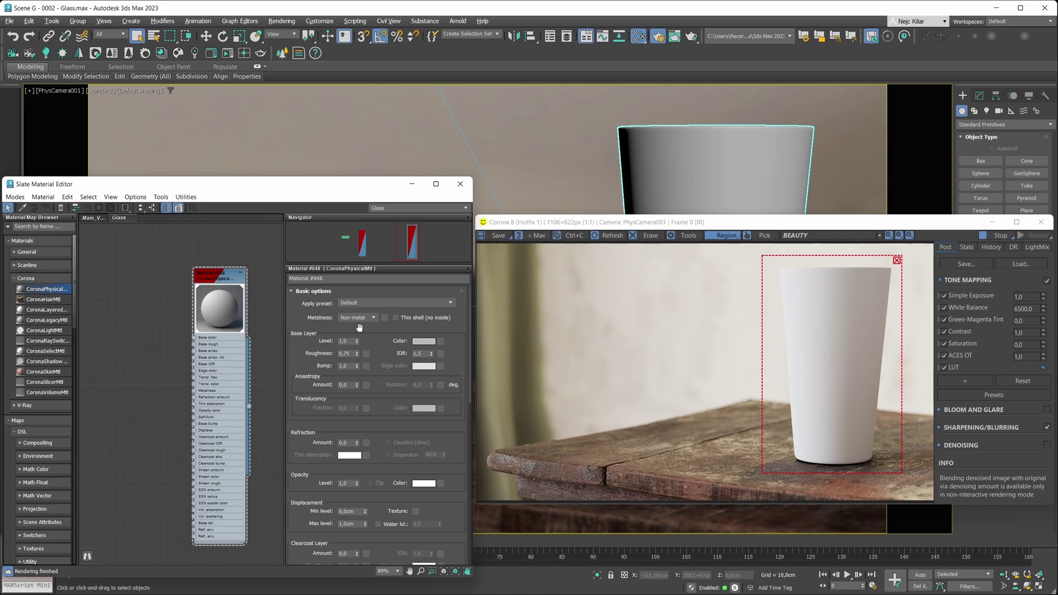
left_click_drag(357, 443, 358, 422)
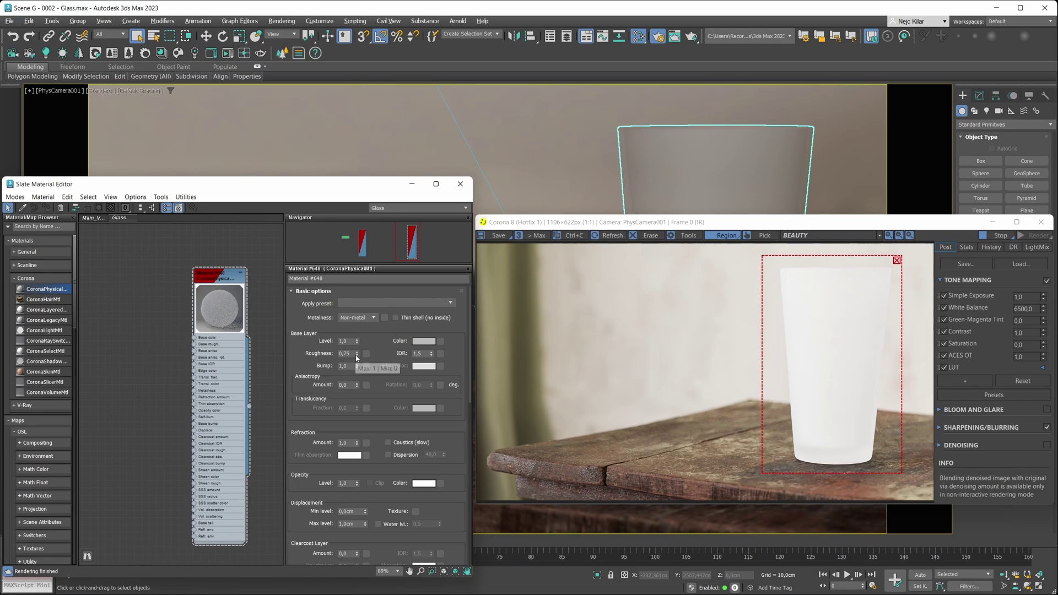
left_click_drag(356, 354, 356, 381)
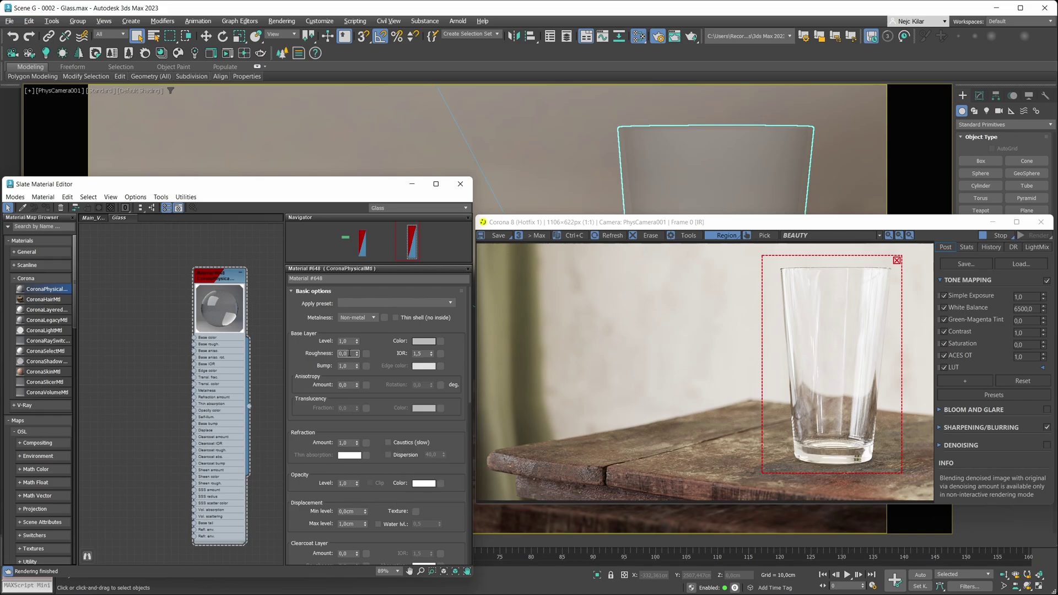
double_click(352, 353)
type("0,01")
key("Return")
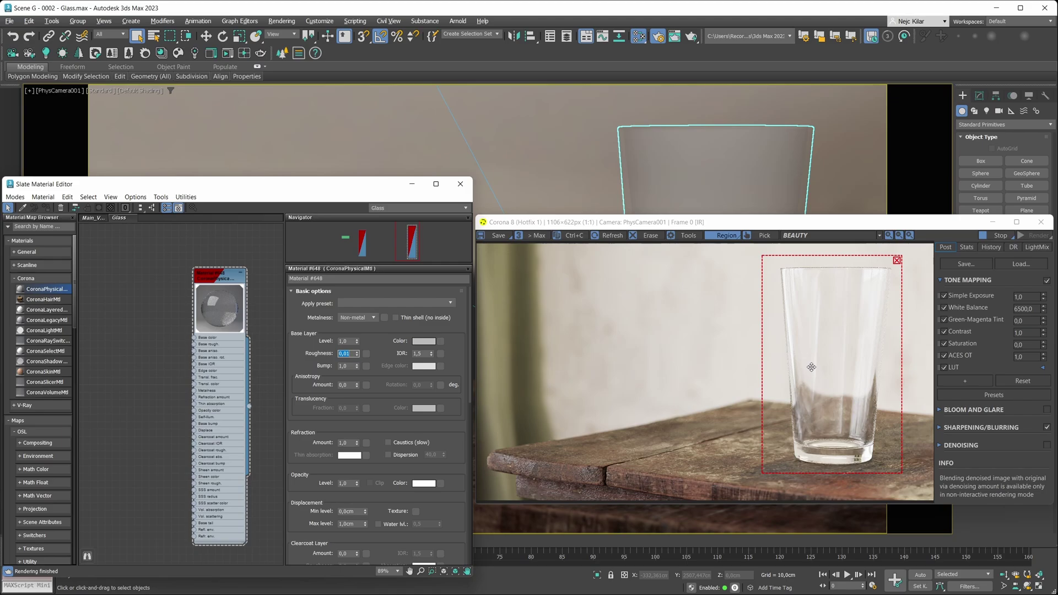
left_click(416, 354)
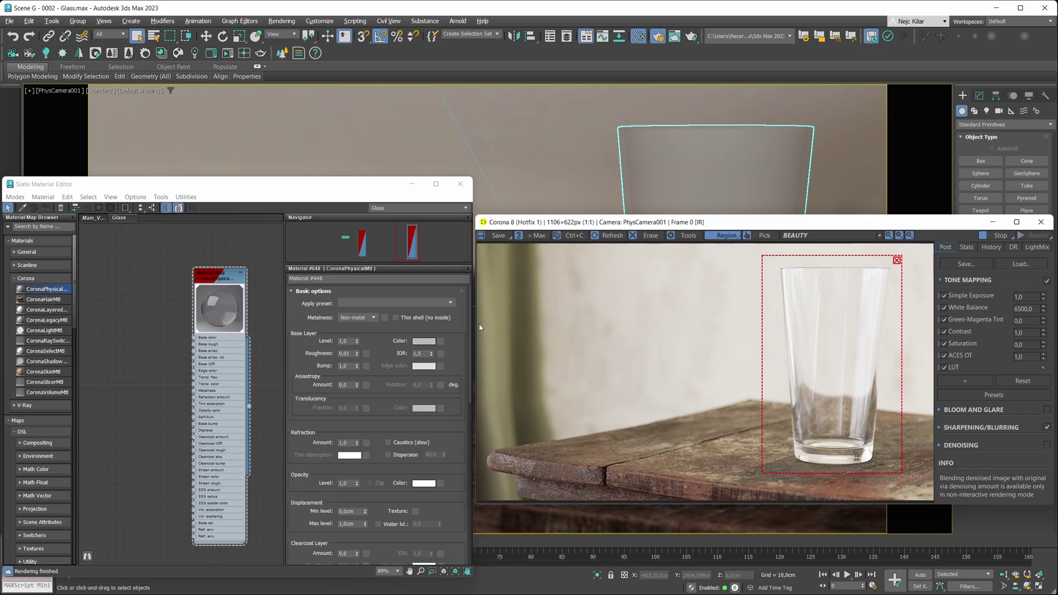
Step: Set the volumetric absorption color in the material's media options to dark red, hex 992E2E
left_click_drag(471, 328, 456, 411)
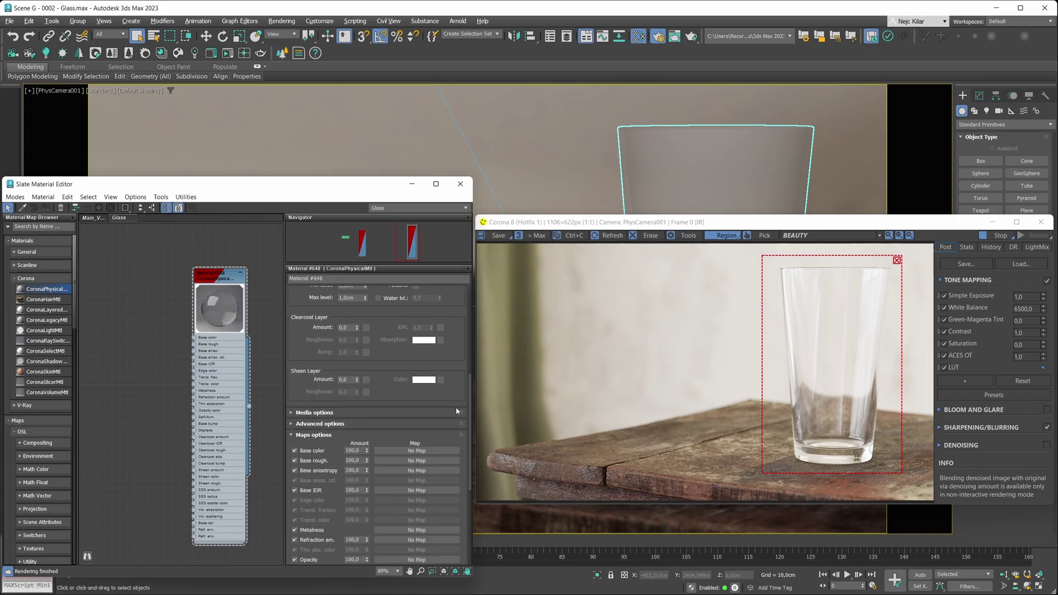
left_click(331, 413)
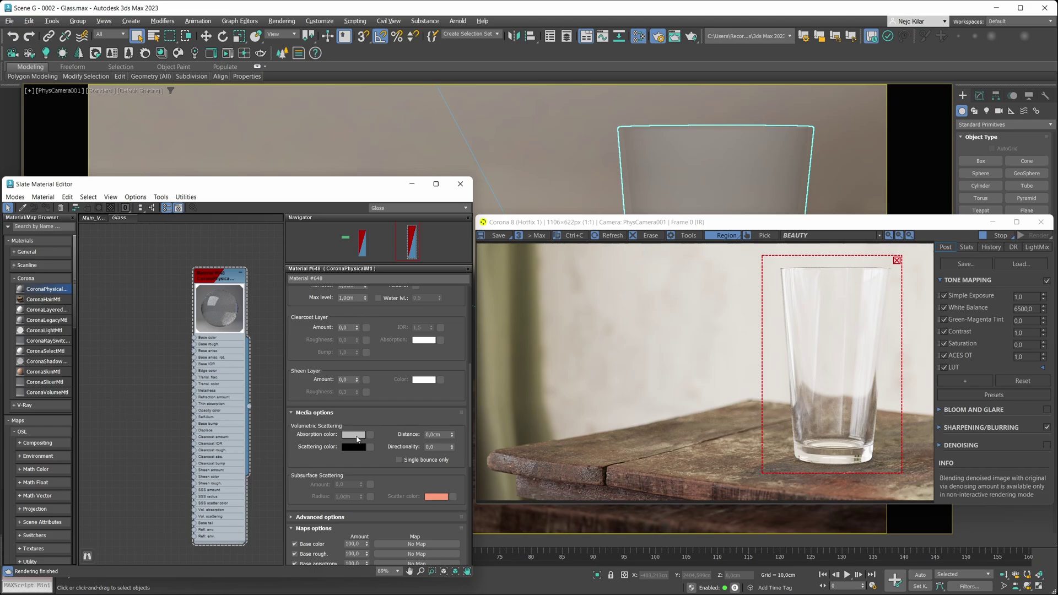
mouse_move(359, 437)
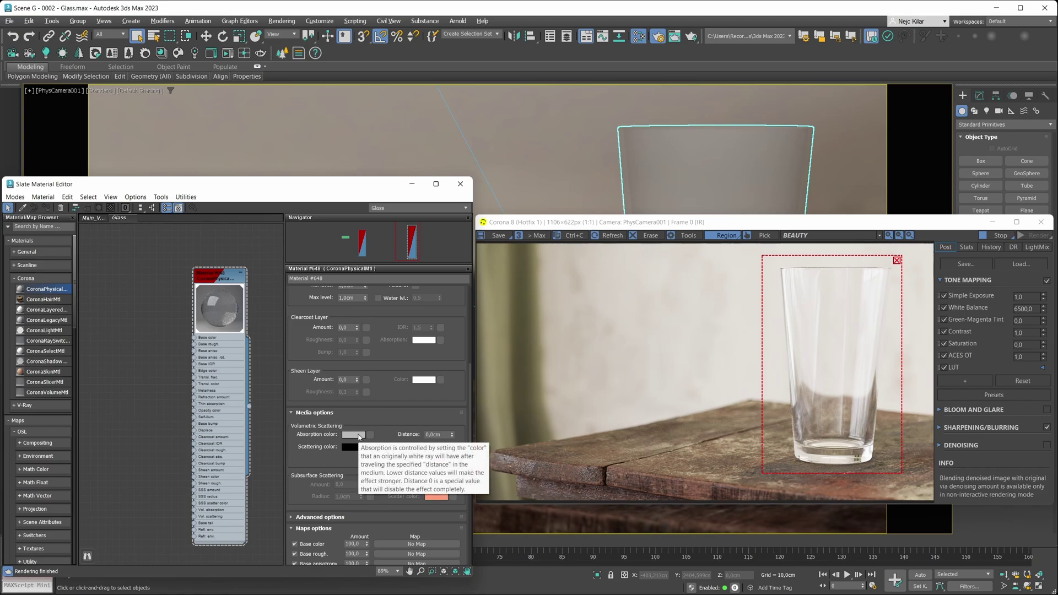
left_click(359, 437)
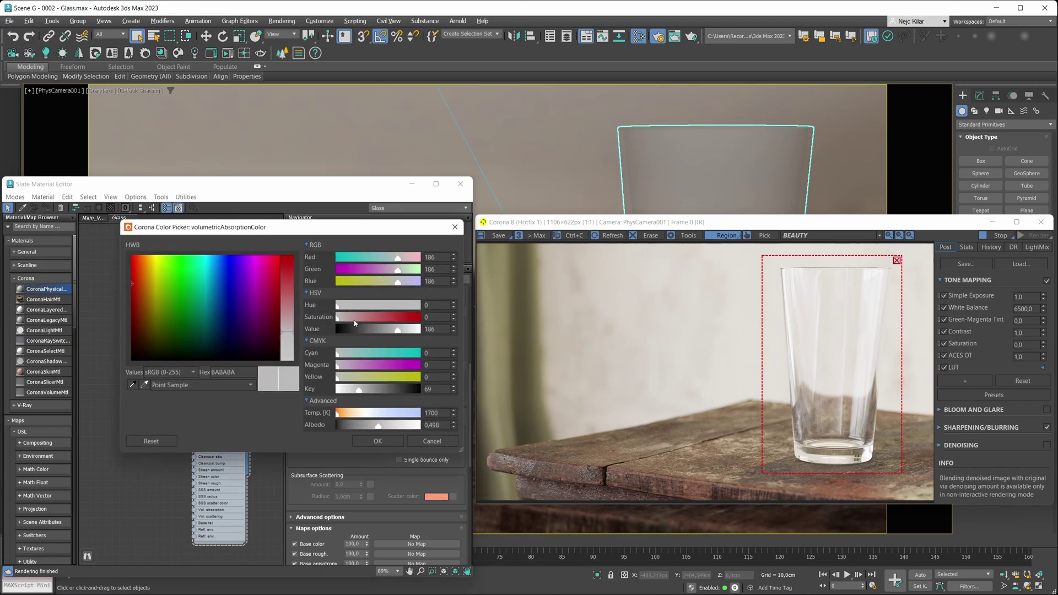
left_click_drag(338, 318, 387, 334)
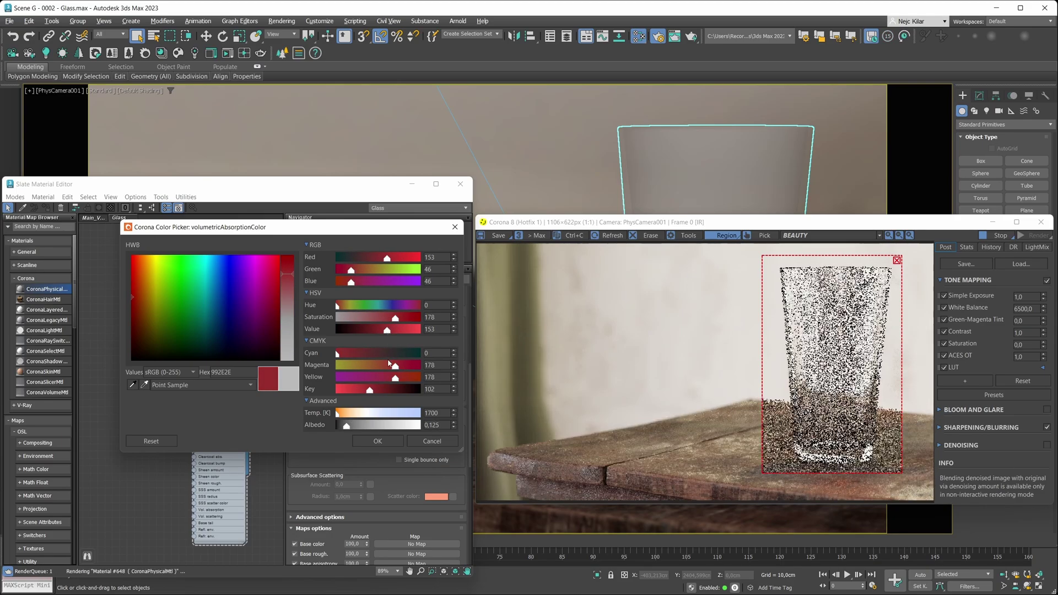
left_click(378, 441)
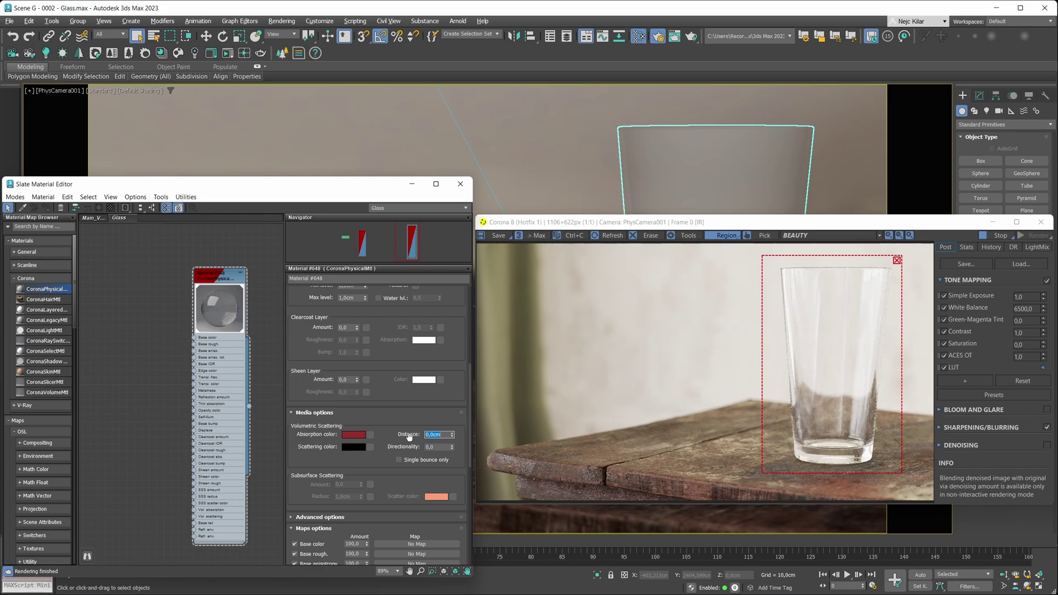
Step: Try volumetric absorption distances of 10 cm and 6 cm, and settle on 5 cm
mouse_move(408, 441)
key("Return")
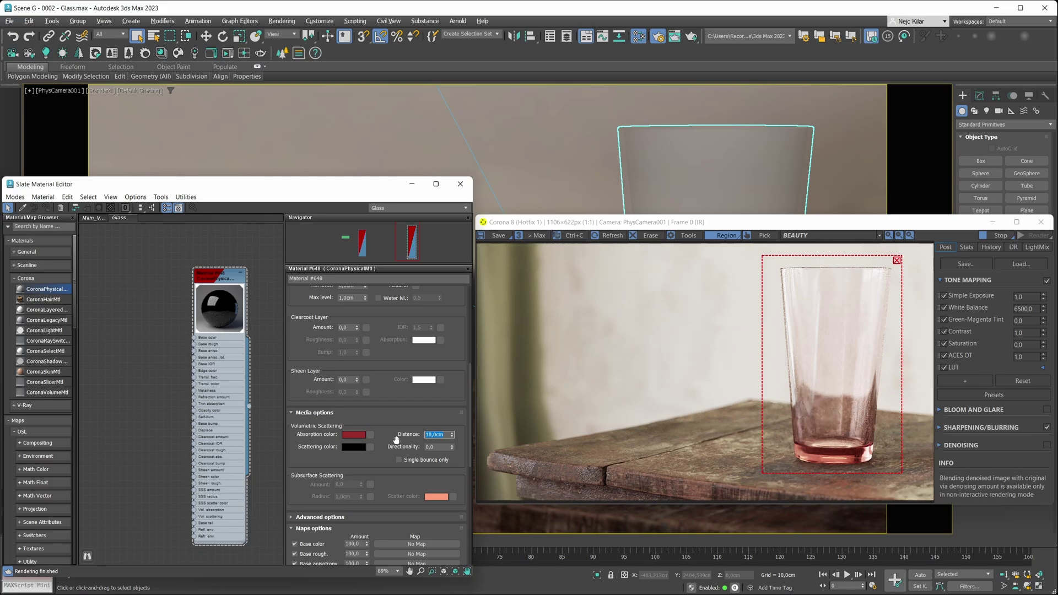
type("7")
key("Return")
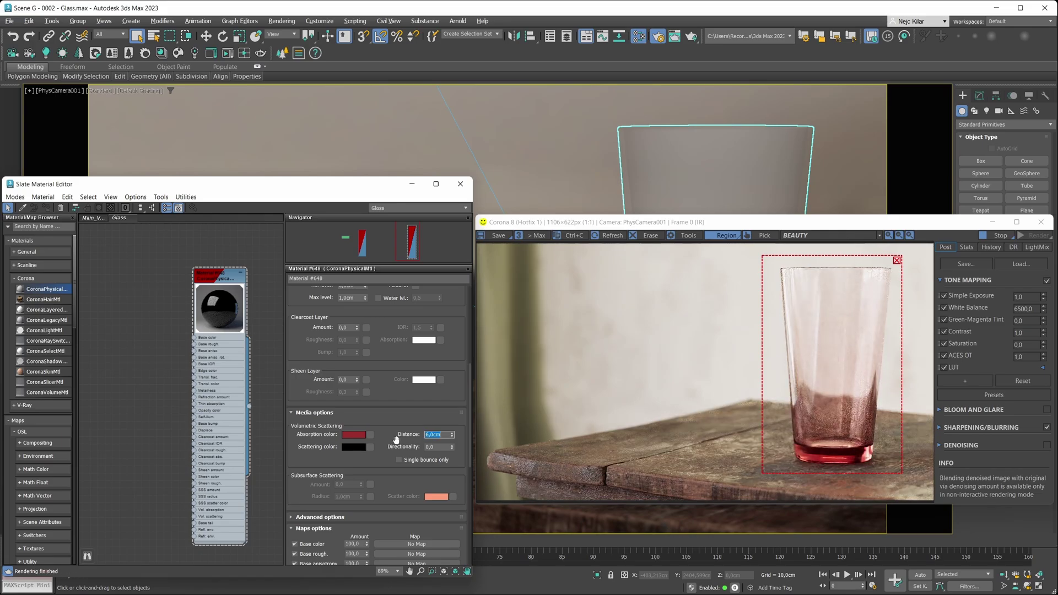
type("5")
key("Return")
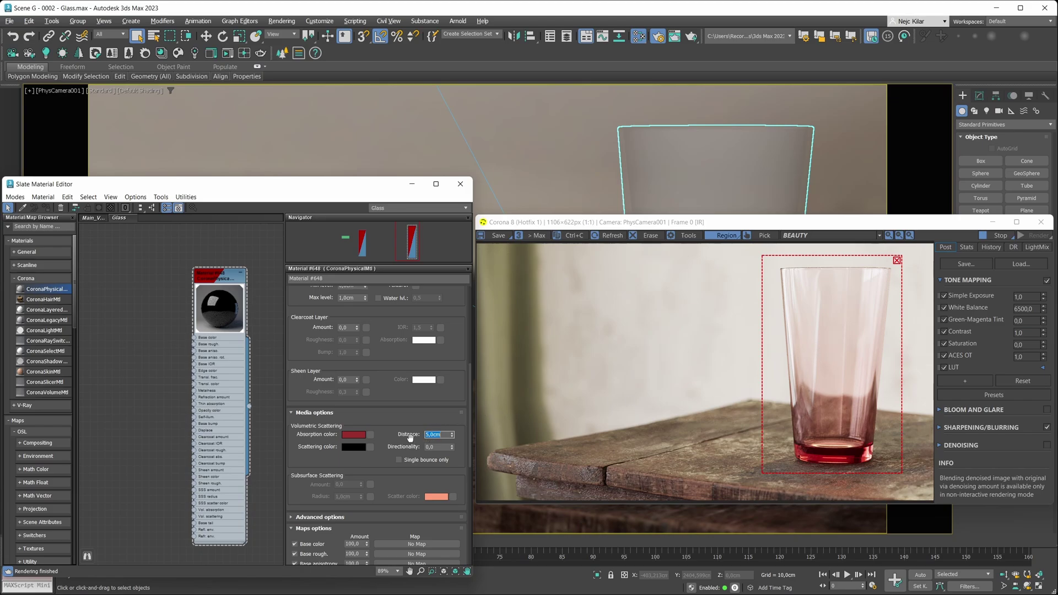
mouse_move(356, 439)
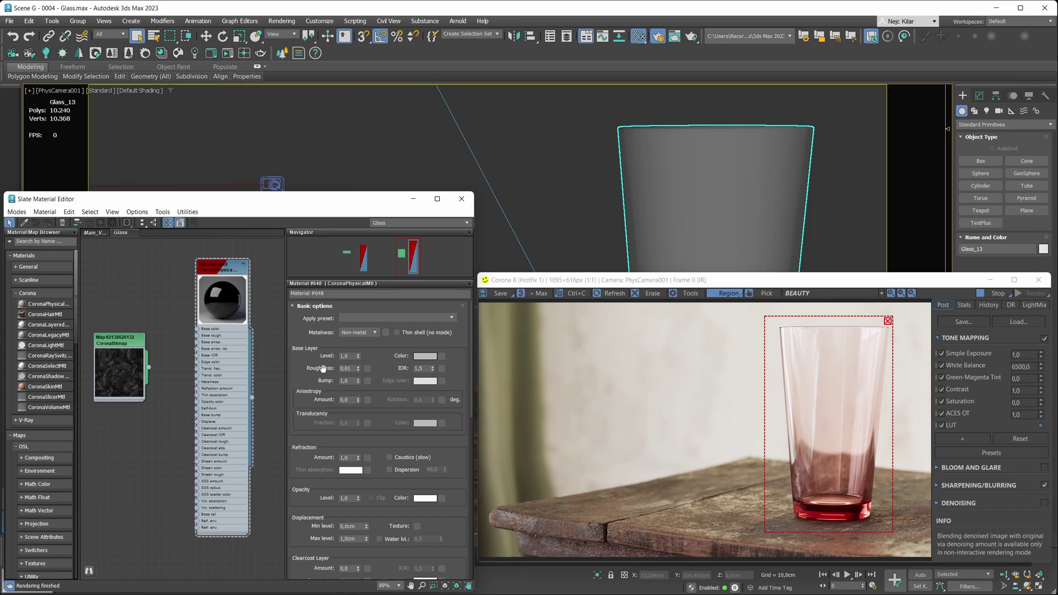
Step: Examine the CoronaBitmap's surface imperfection texture in an enlarged preview, and close the preview
double_click(125, 345)
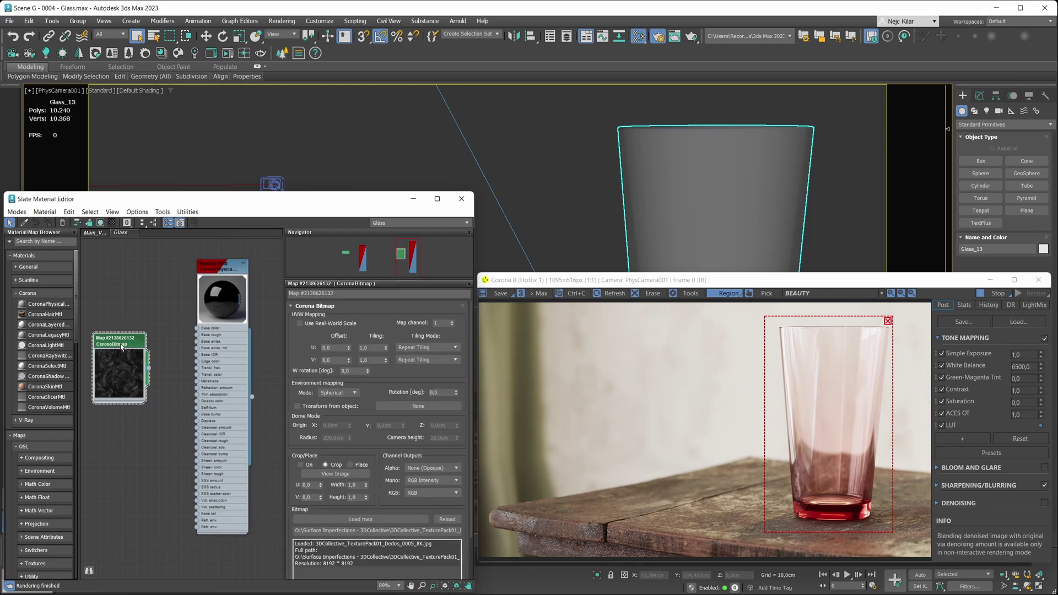
right_click(122, 346)
left_click(150, 385)
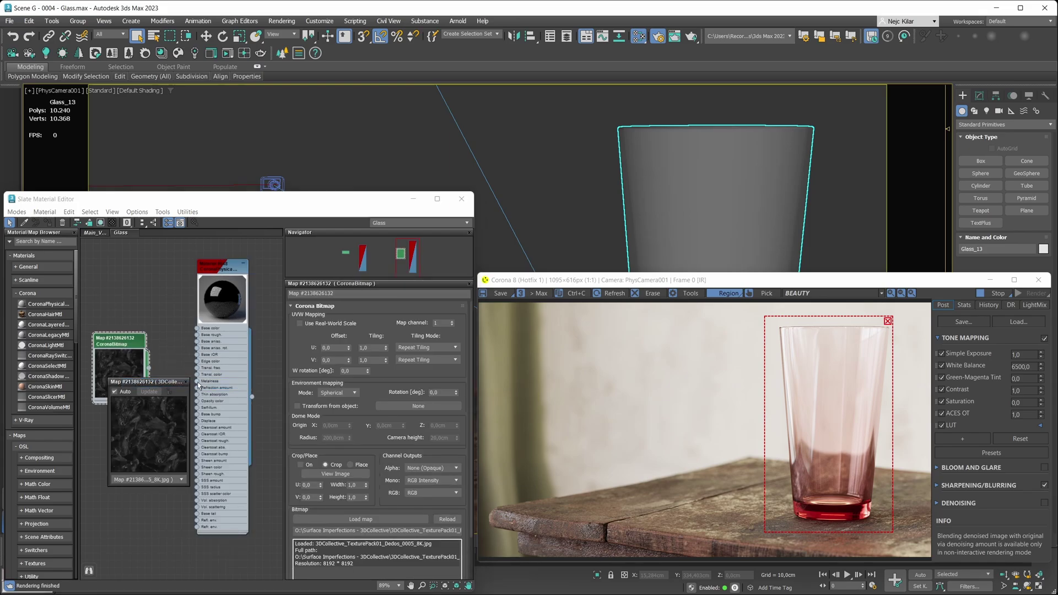
left_click_drag(191, 380, 417, 169)
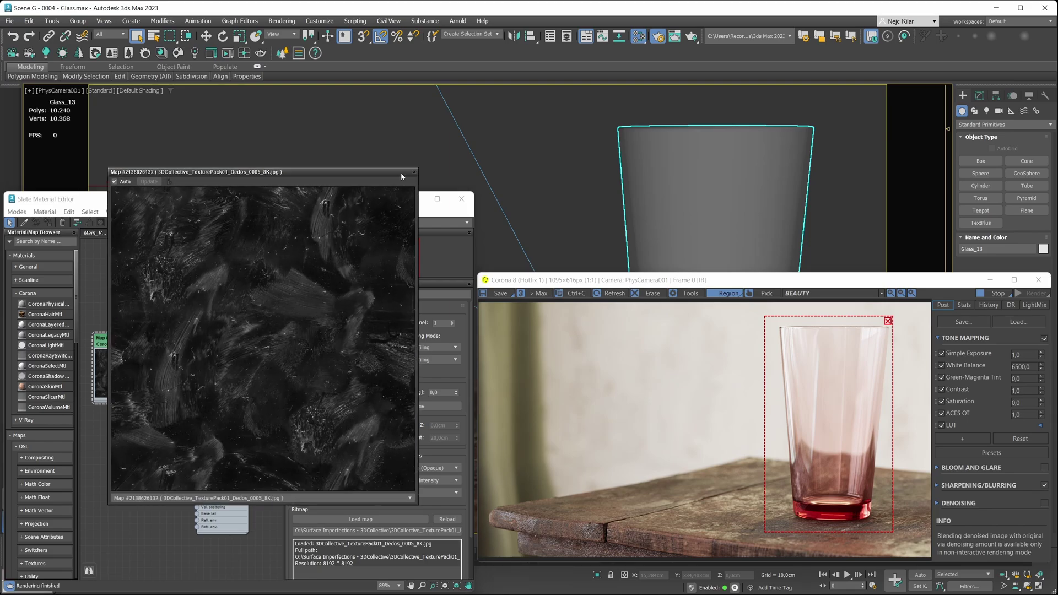
left_click(414, 172)
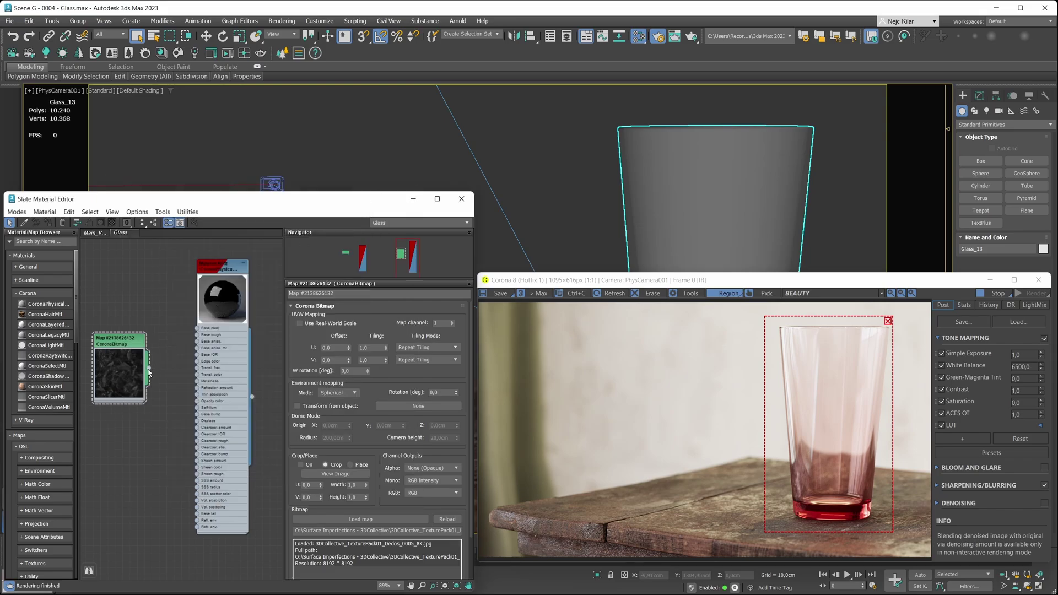
Step: Connect the imperfection bitmap to the glass material's base roughness
left_click_drag(149, 368, 198, 340)
scroll(119, 371, "down", 3)
middle_click_drag(119, 372, 125, 372)
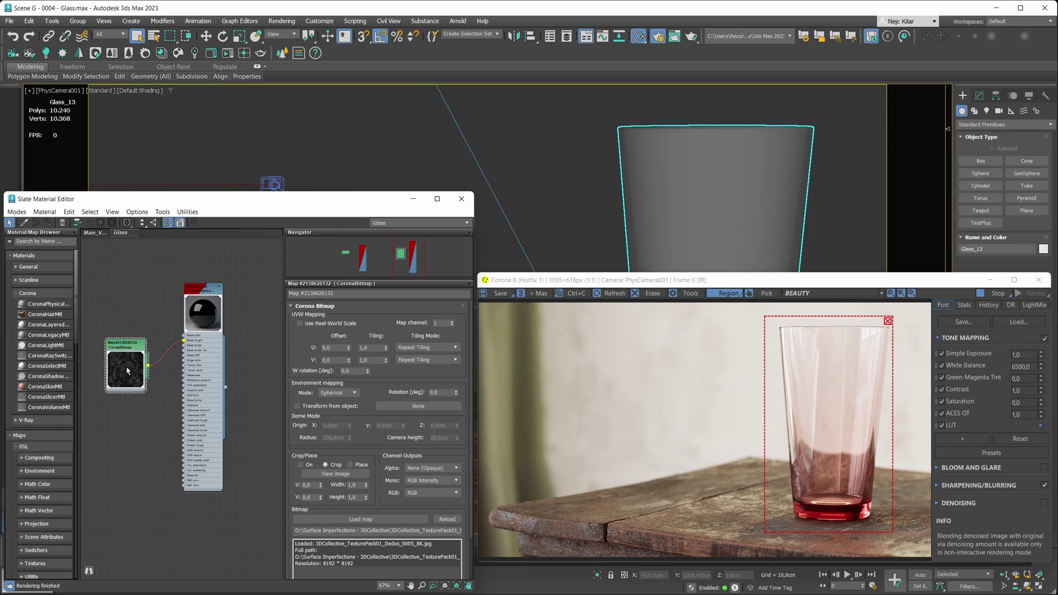
Step: Add a CoronaLayeredMtl assigned to the selected glass, using the existing glass material as its base material
scroll(91, 331, "down", 2)
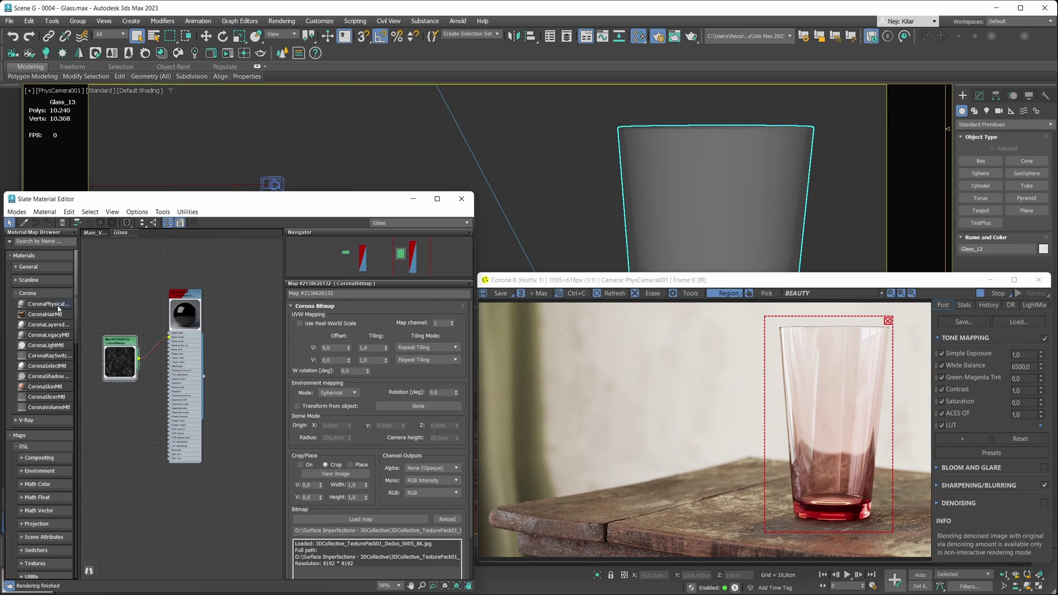
left_click(49, 326)
left_click(218, 328)
scroll(255, 337, "up", 1)
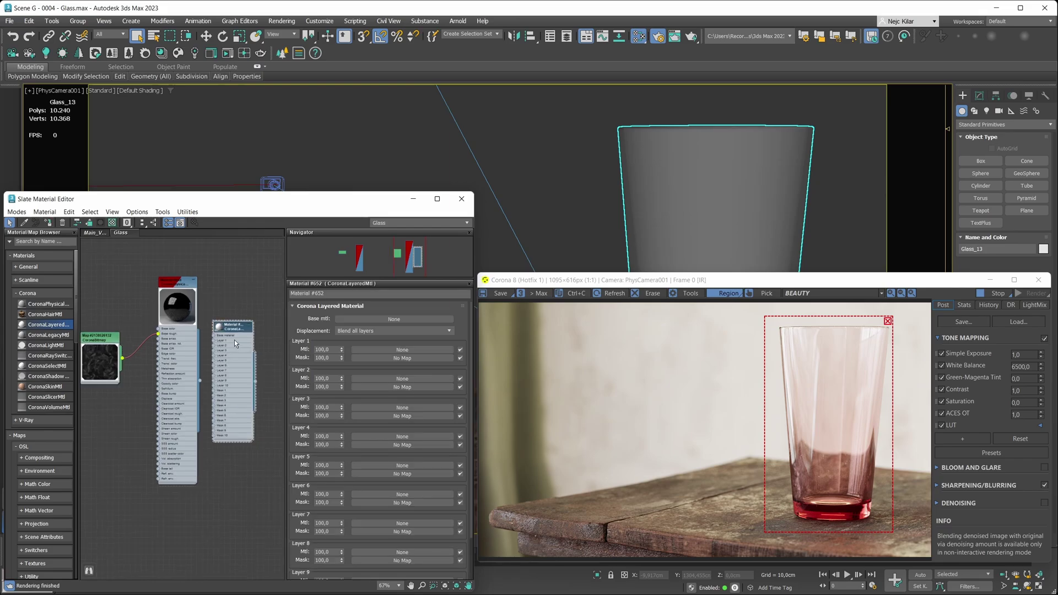
key("a")
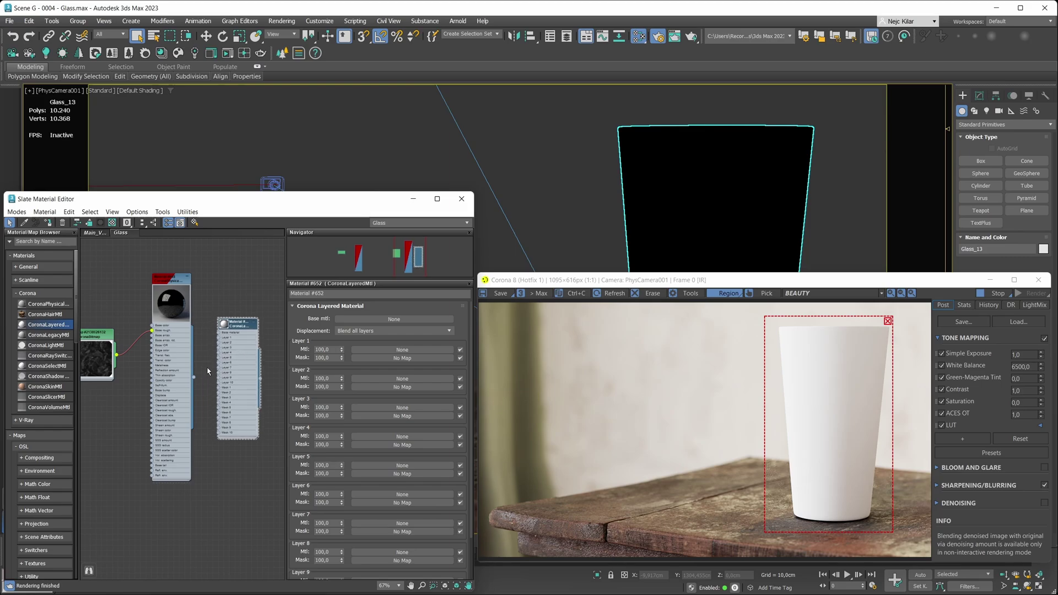
left_click_drag(194, 377, 219, 335)
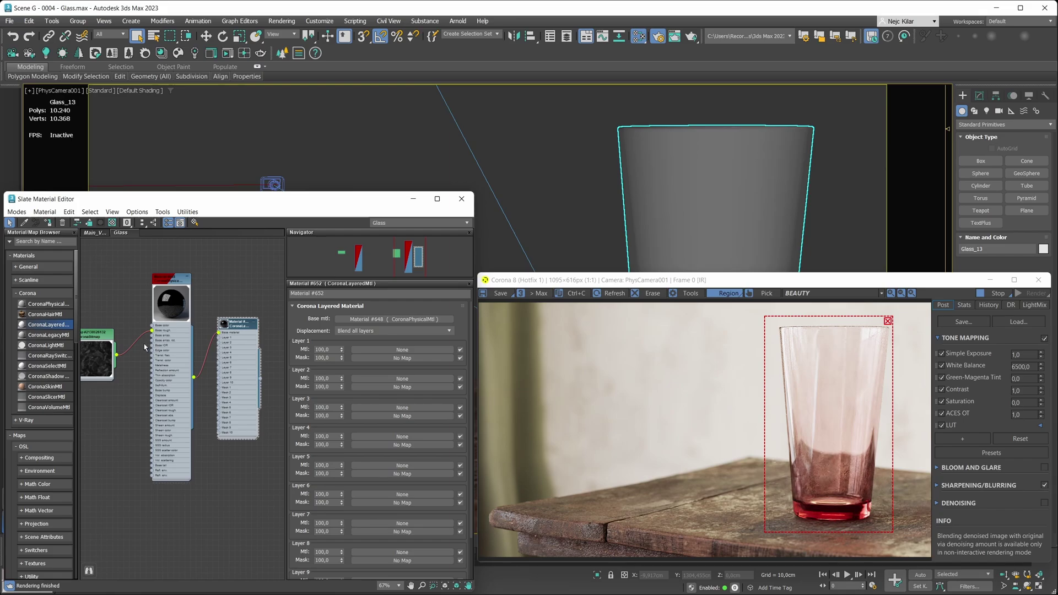
Step: Disconnect the imperfection bitmap from the glass material's base roughness
left_click_drag(152, 331, 131, 334)
middle_click_drag(95, 351, 106, 356)
middle_click_drag(190, 373, 190, 372)
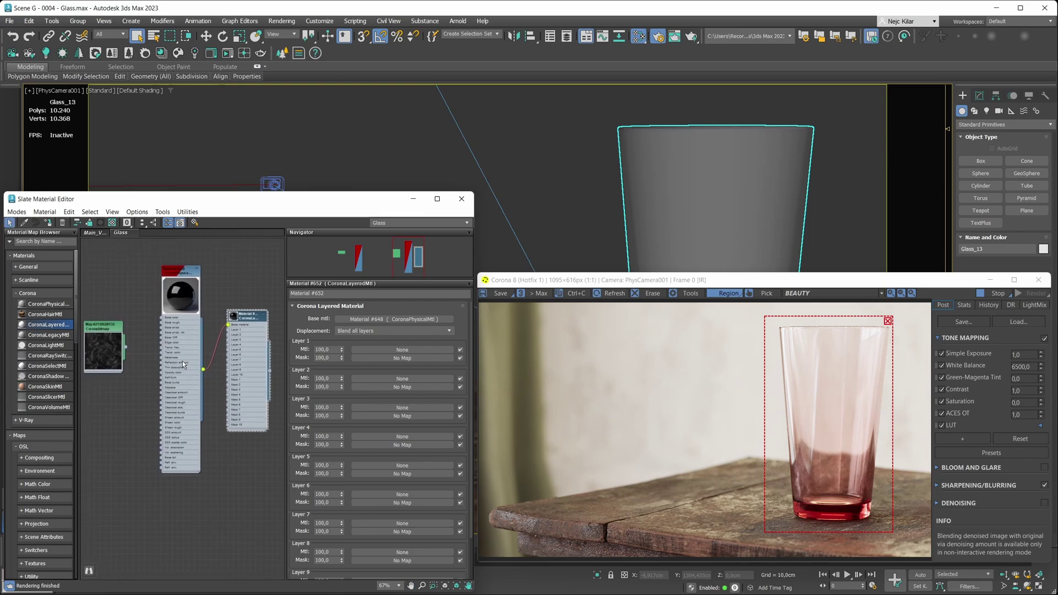
Step: Add a second CoronaPhysicalMtl connected to Layer 1 of the layered material, and place its node below the glass material
left_click_drag(48, 305, 123, 457)
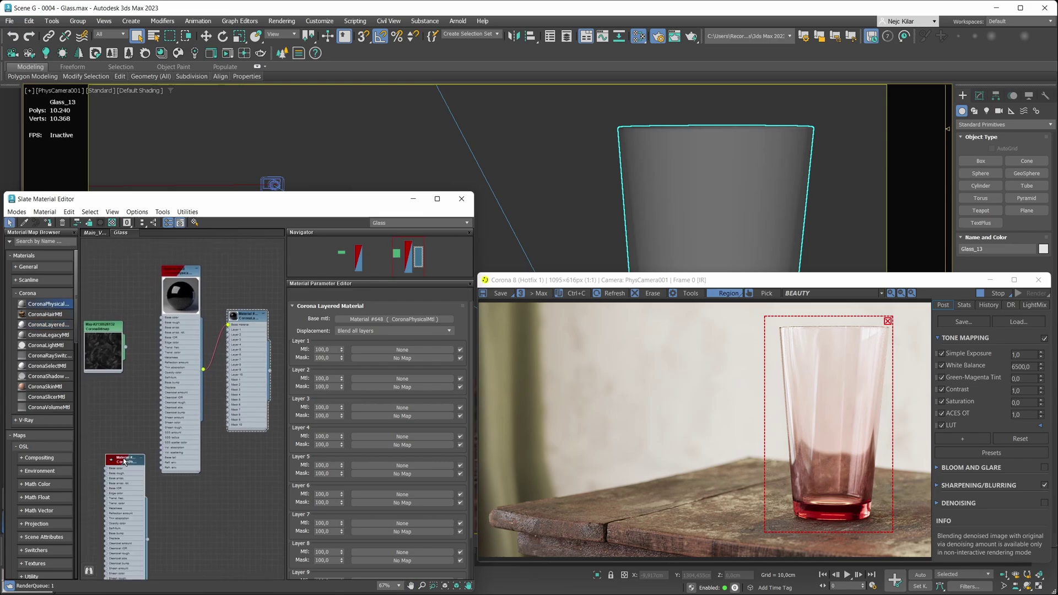
scroll(149, 475, "down", 2)
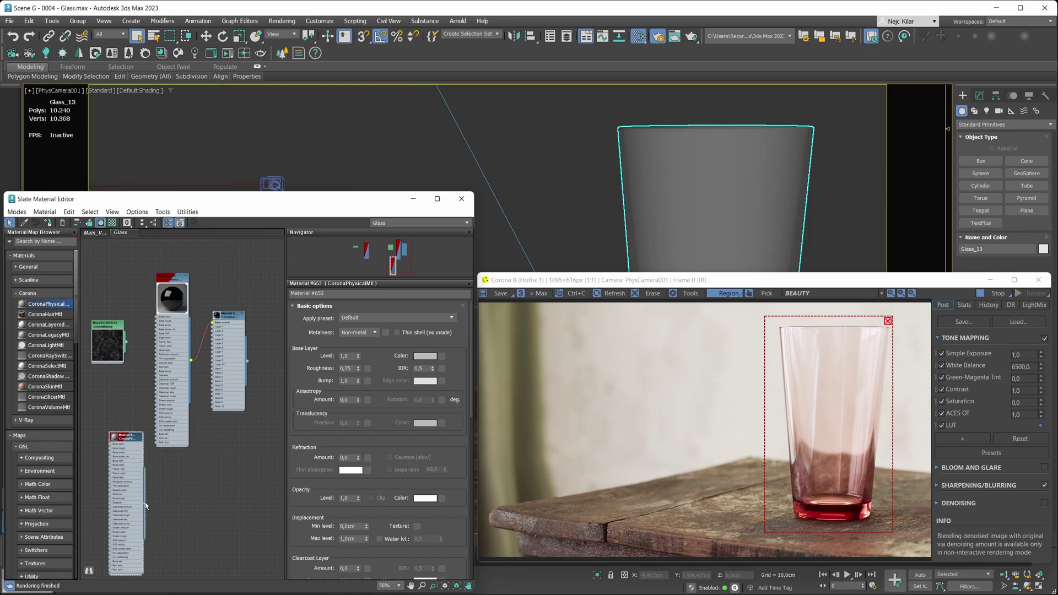
left_click_drag(147, 506, 223, 381)
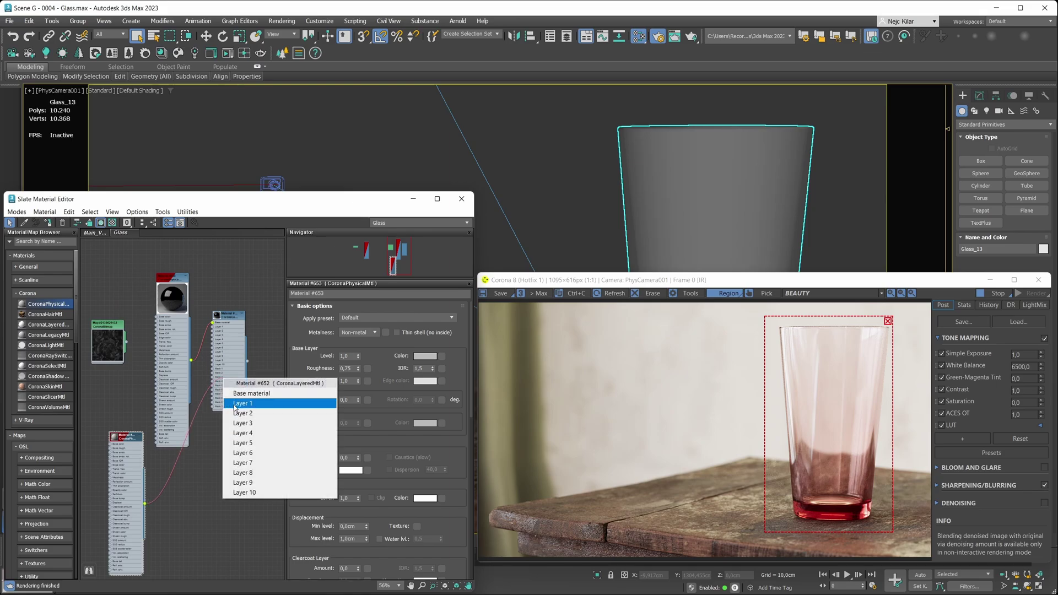
left_click(235, 405)
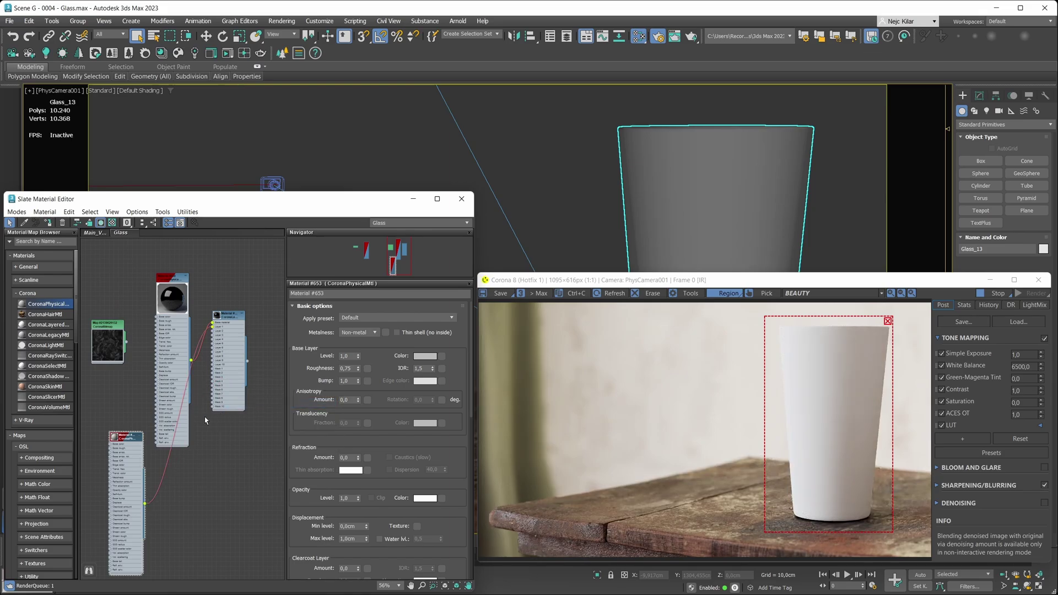
middle_click_drag(129, 455, 132, 433)
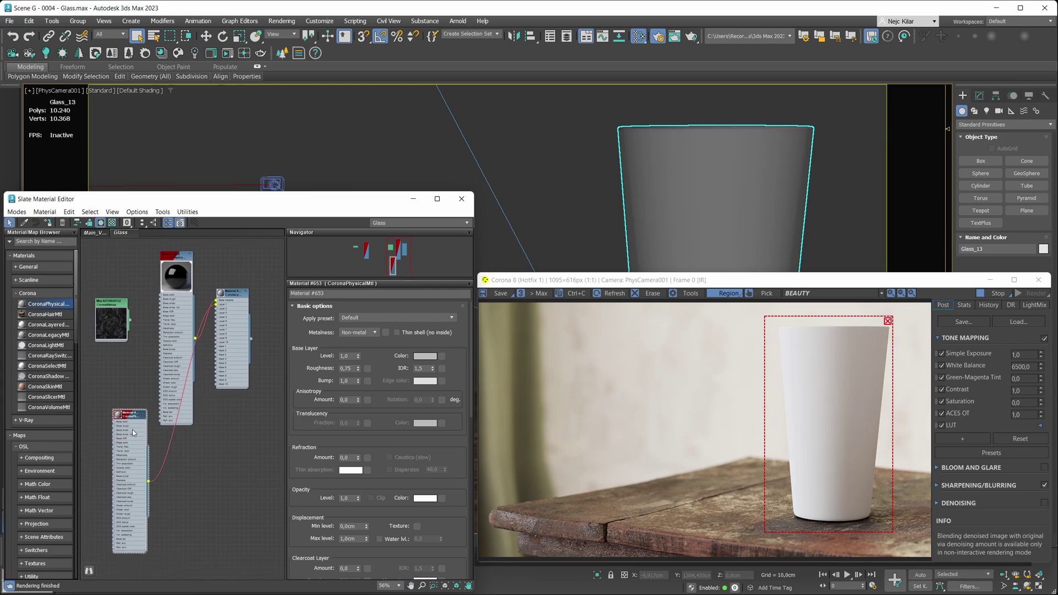
left_click_drag(133, 429, 180, 461)
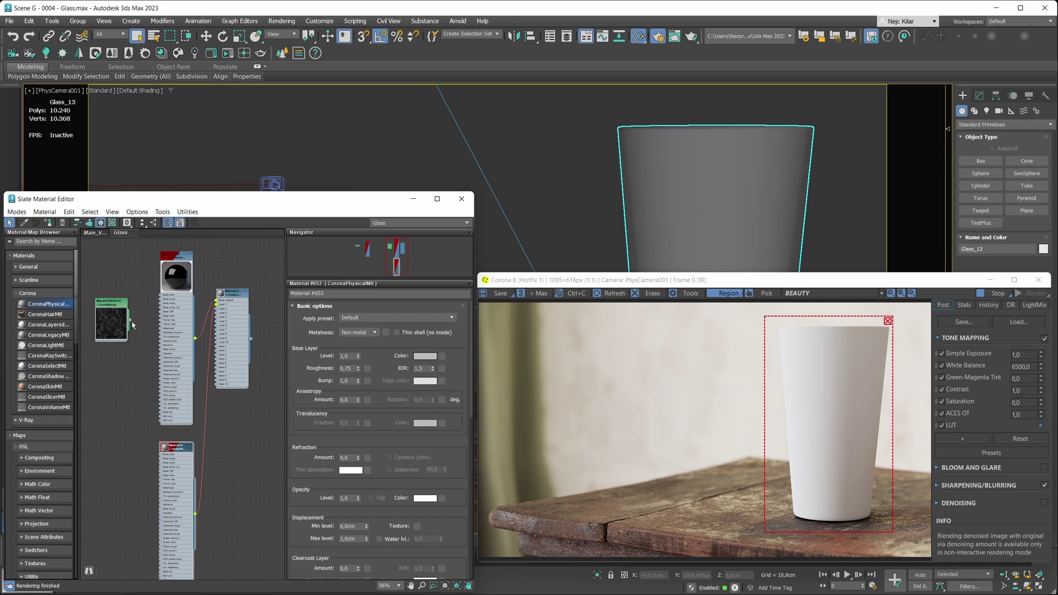
Step: Connect the imperfection bitmap to Mask 1 of the layered material, and inspect the lower part of the glass in the render up close
left_click_drag(131, 321, 231, 333)
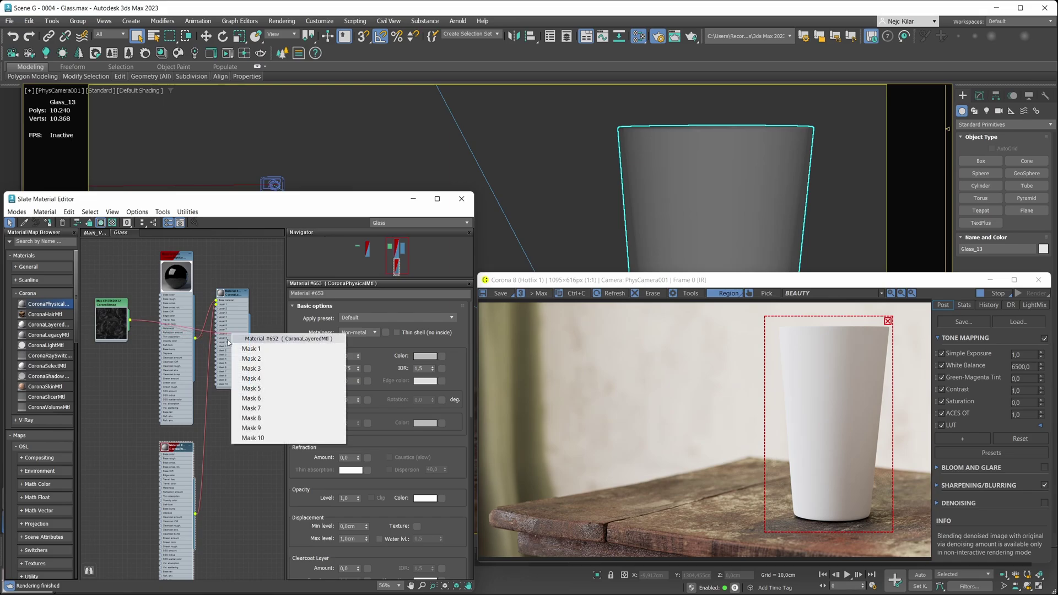
left_click(259, 349)
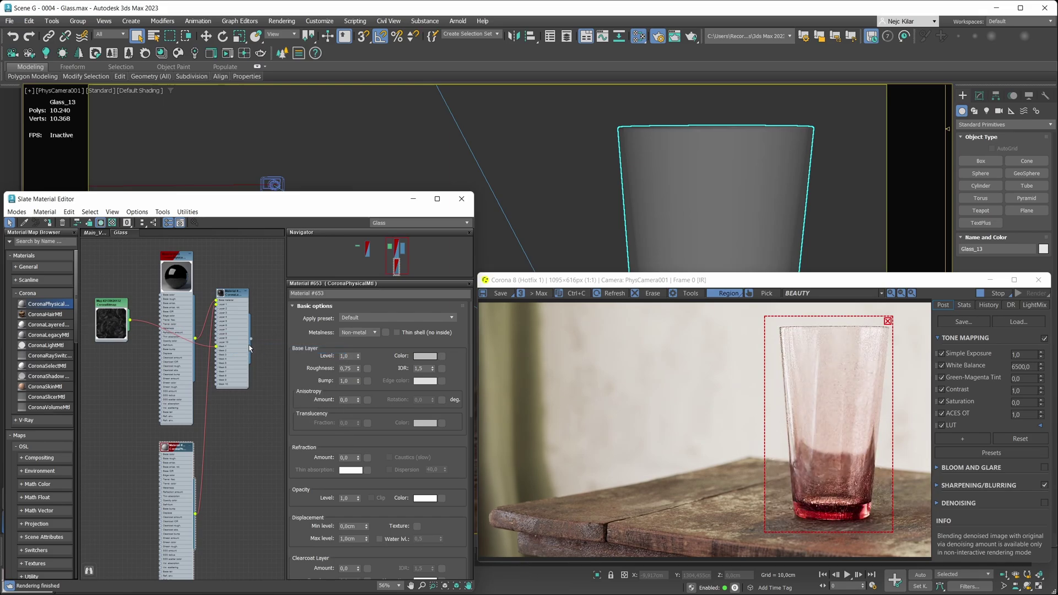
scroll(805, 477, "up", 1)
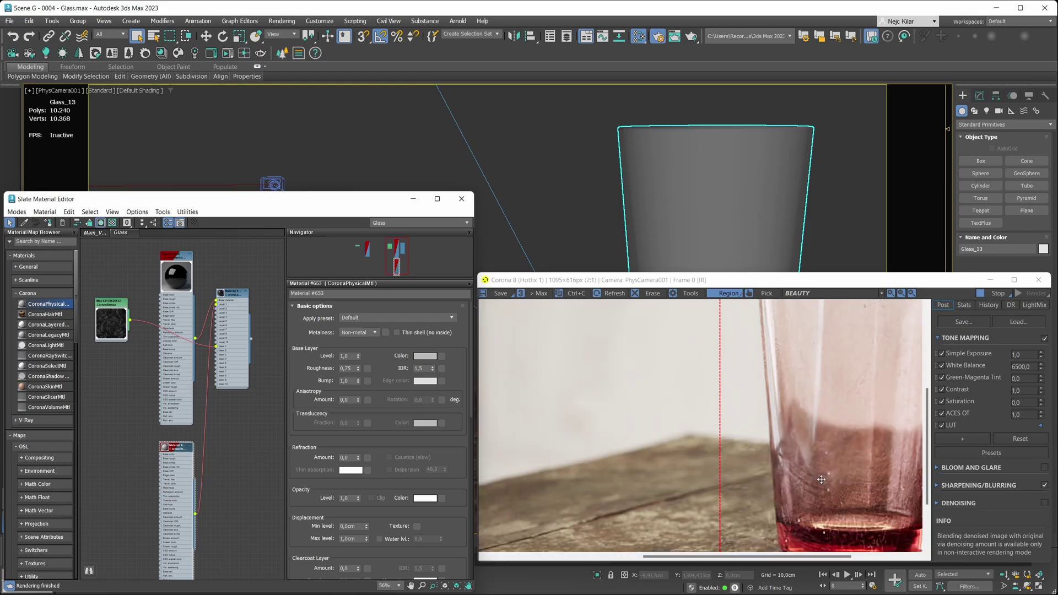
middle_click_drag(817, 482, 753, 453)
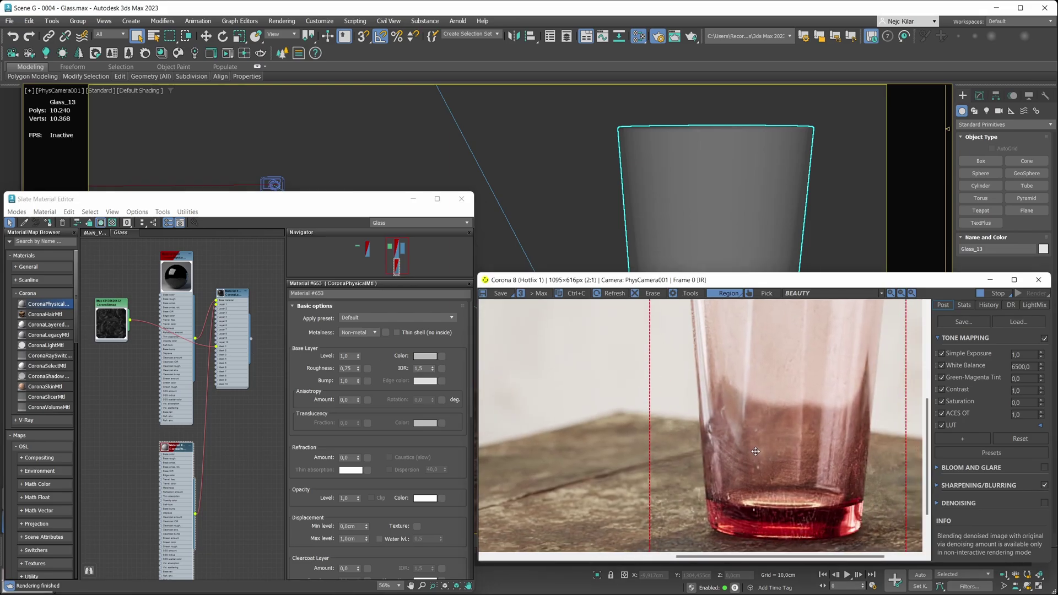
Step: Add a CoronaColorCorrect map between the imperfection bitmap and Mask 1 of the layered material
scroll(757, 452, "down", 1)
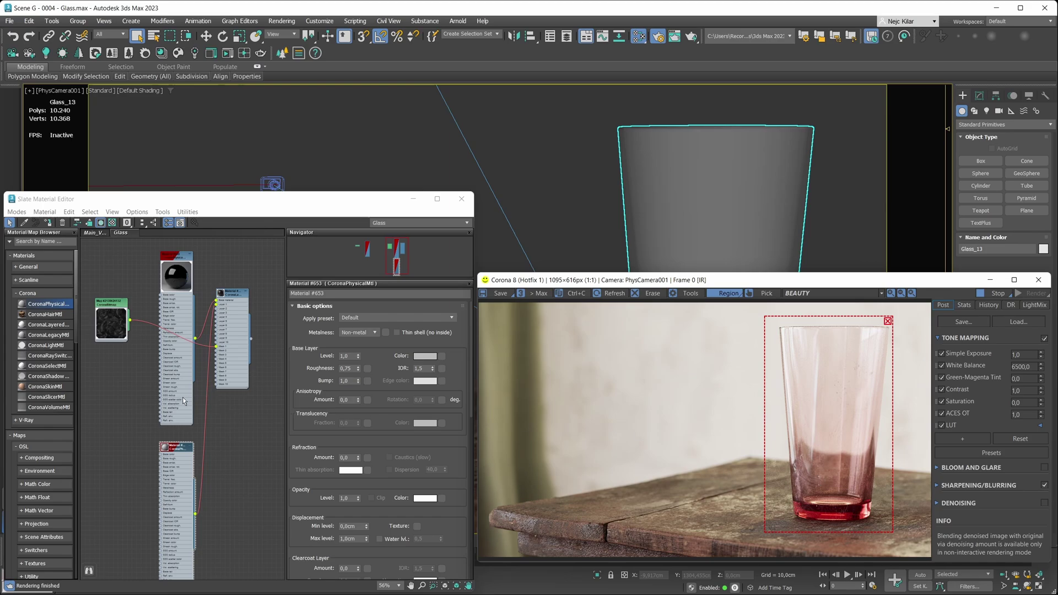
right_click(112, 373)
mouse_move(146, 389)
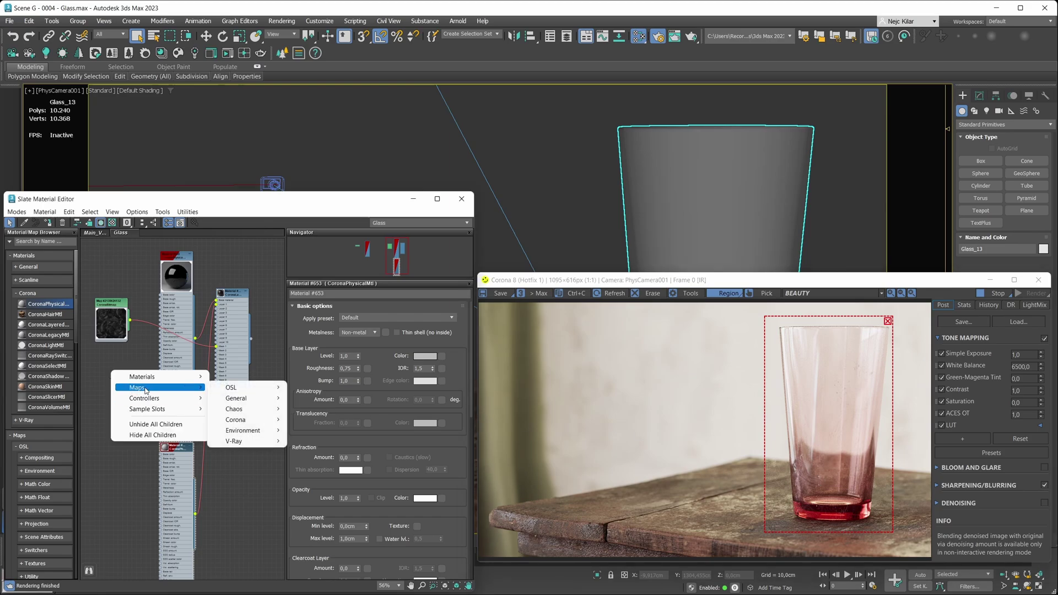
mouse_move(265, 419)
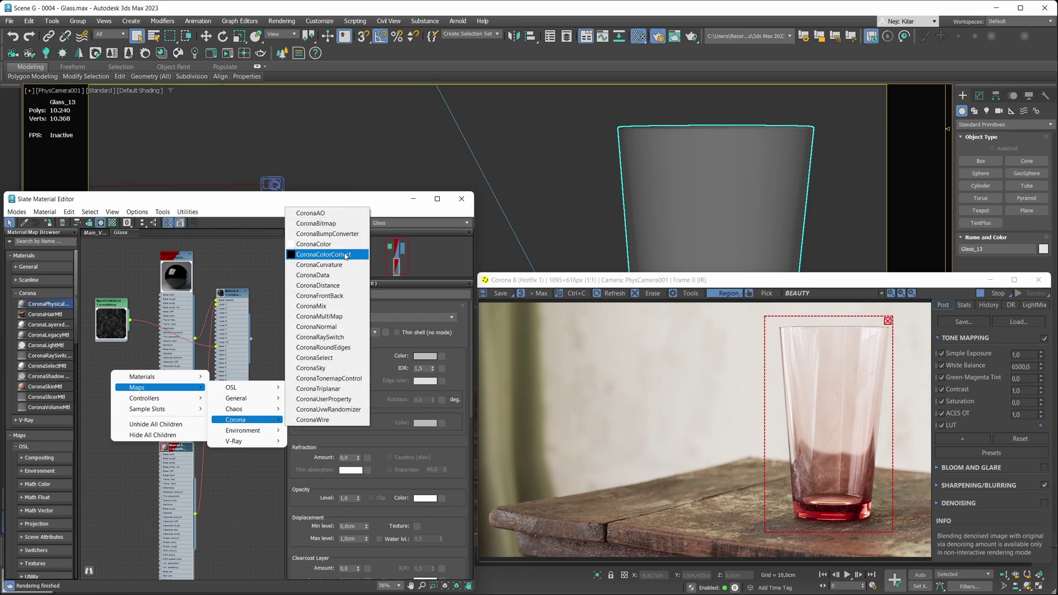
left_click(323, 254)
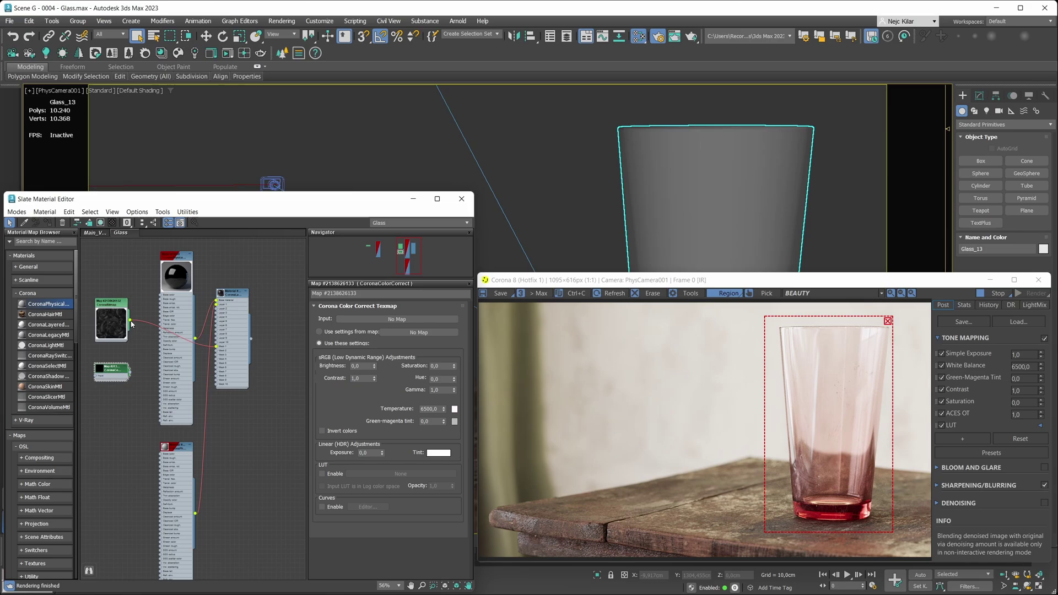
left_click_drag(131, 324, 230, 351)
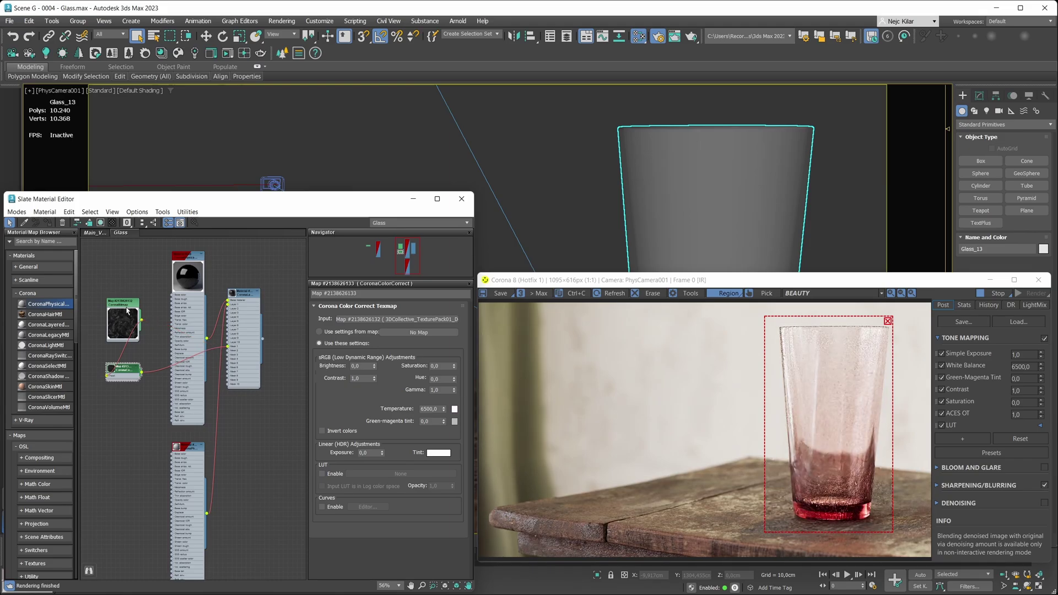
Step: Arrange the color correction node between the bitmap and the glass material, and enlarge its preview thumbnail
left_click_drag(122, 320, 99, 328)
left_click_drag(126, 372, 144, 329)
double_click(133, 330)
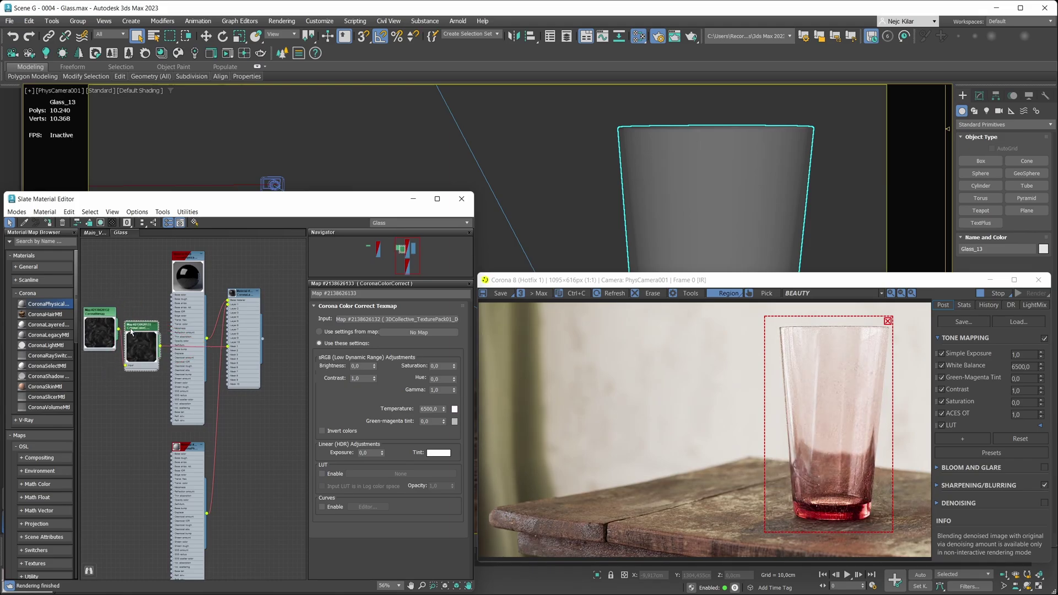
scroll(166, 331, "up", 4)
middle_click_drag(171, 331, 192, 336)
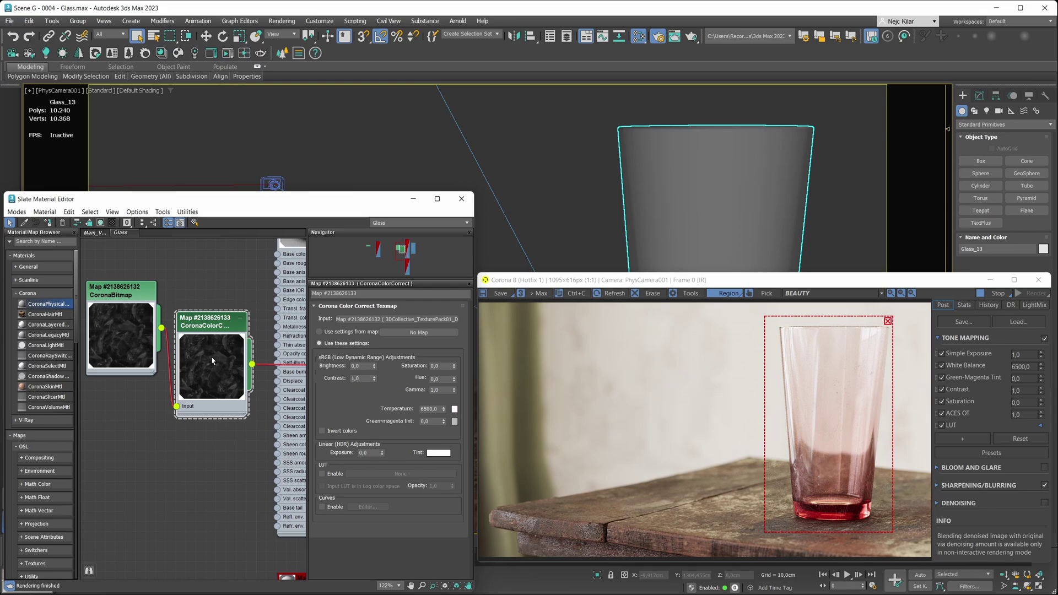
Step: Set the contrast of the CoronaColorCorrect map to 10
double_click(365, 376)
type("9")
key("Return")
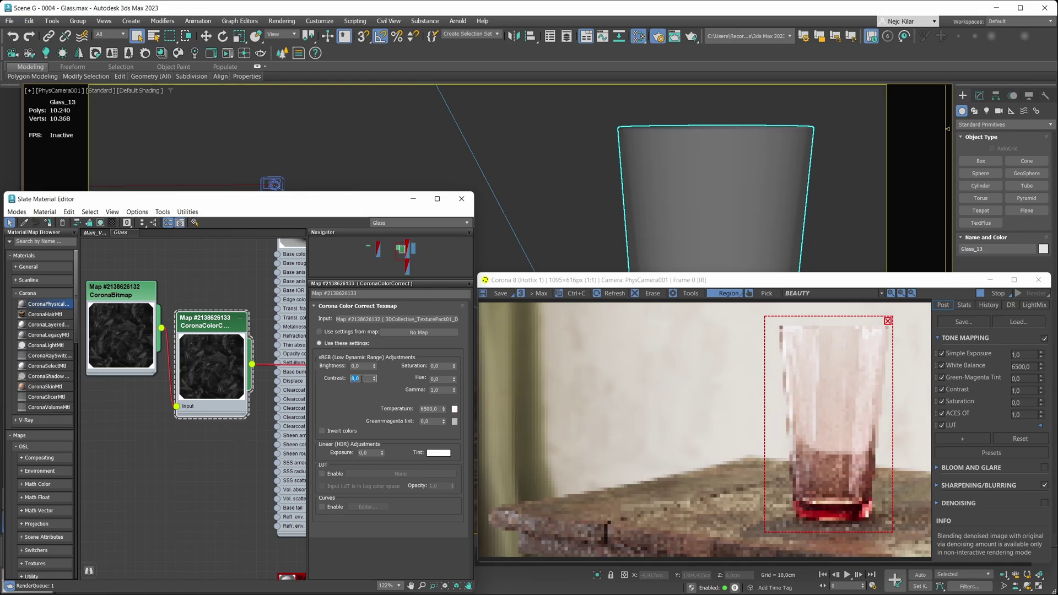
type("10")
key("Return")
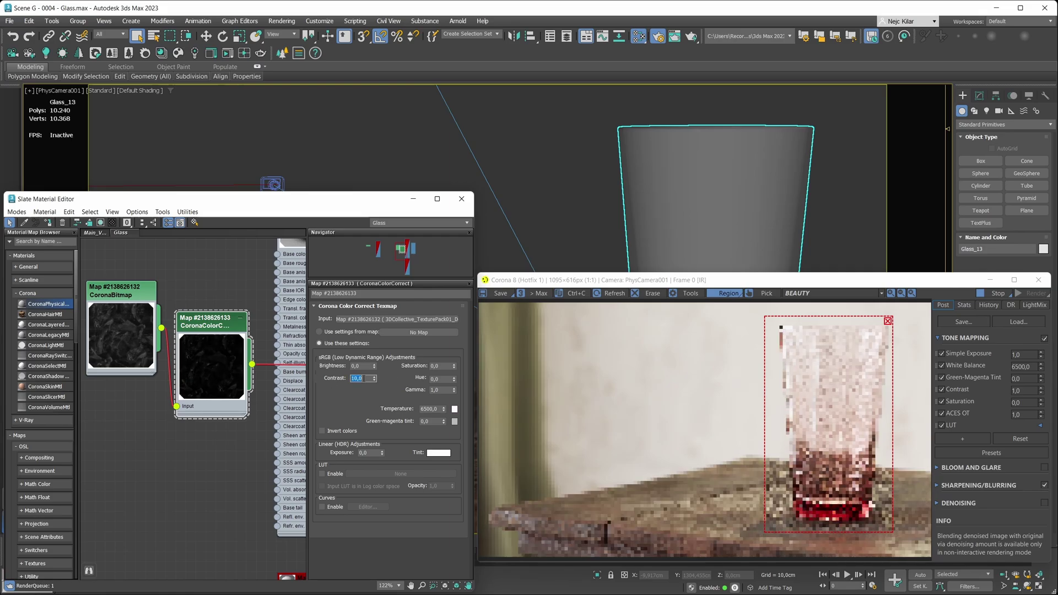
Step: Set the brightness of the CoronaColorCorrect map to 0.7
double_click(363, 366)
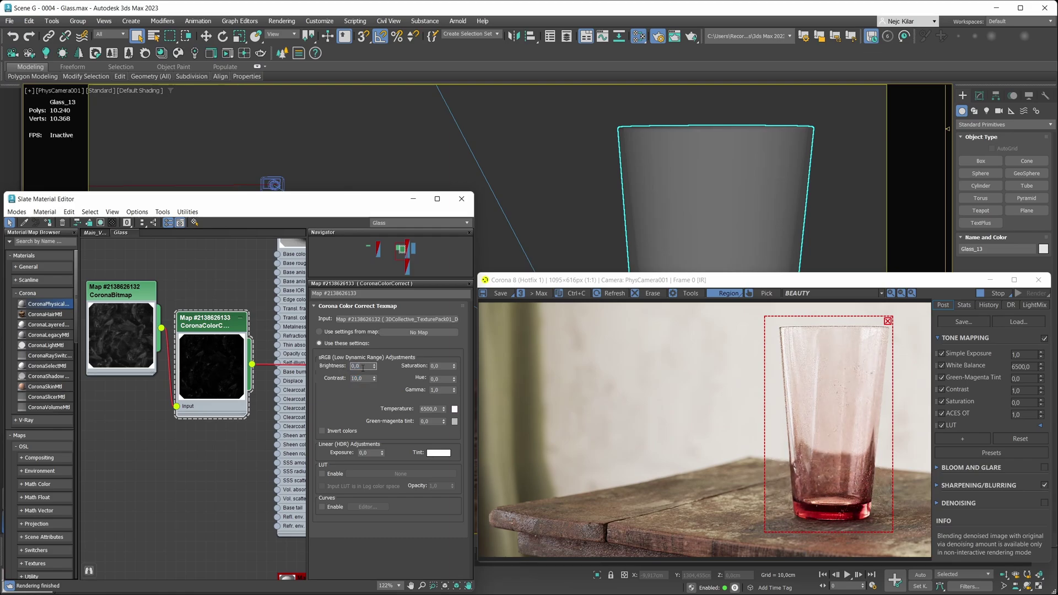
type("0,5")
key("Return")
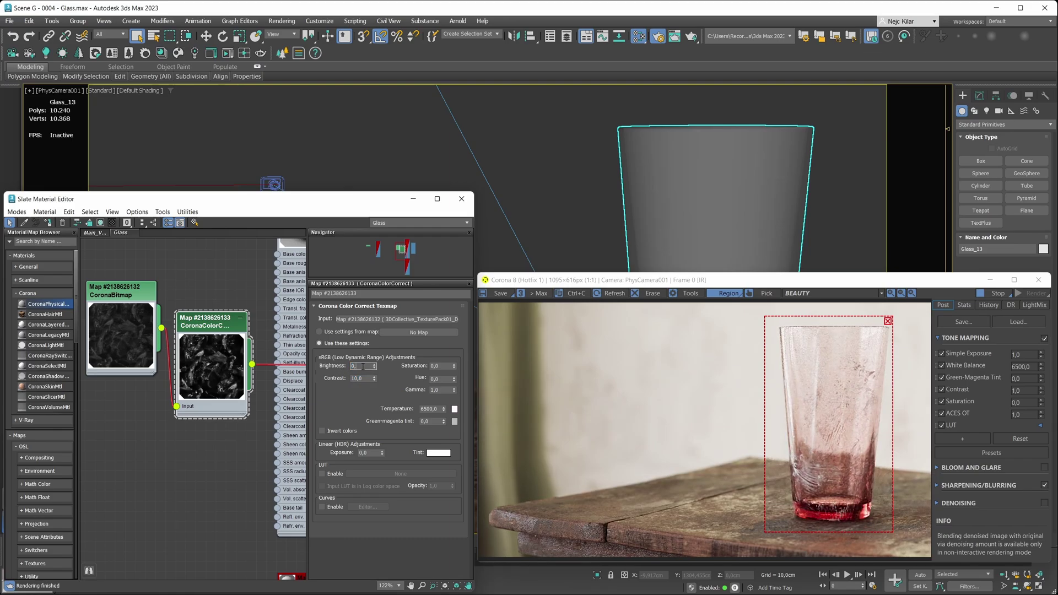
type("0,7")
key("Return")
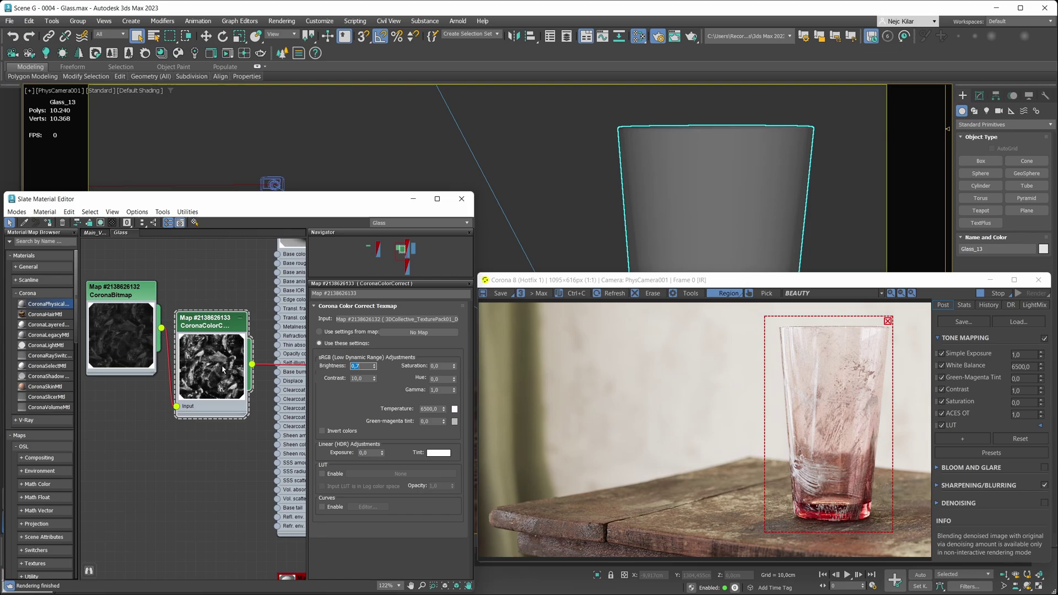
Step: Examine the color-corrected mask's black and white areas up close and compare them with its connections in the material graph
scroll(223, 370, "up", 4)
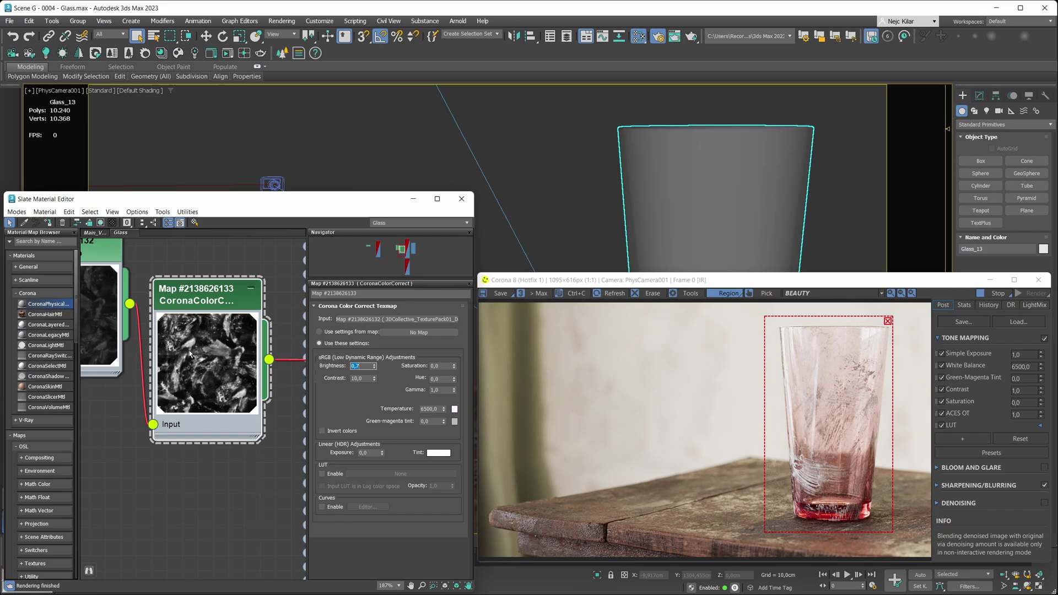
scroll(212, 364, "down", 3)
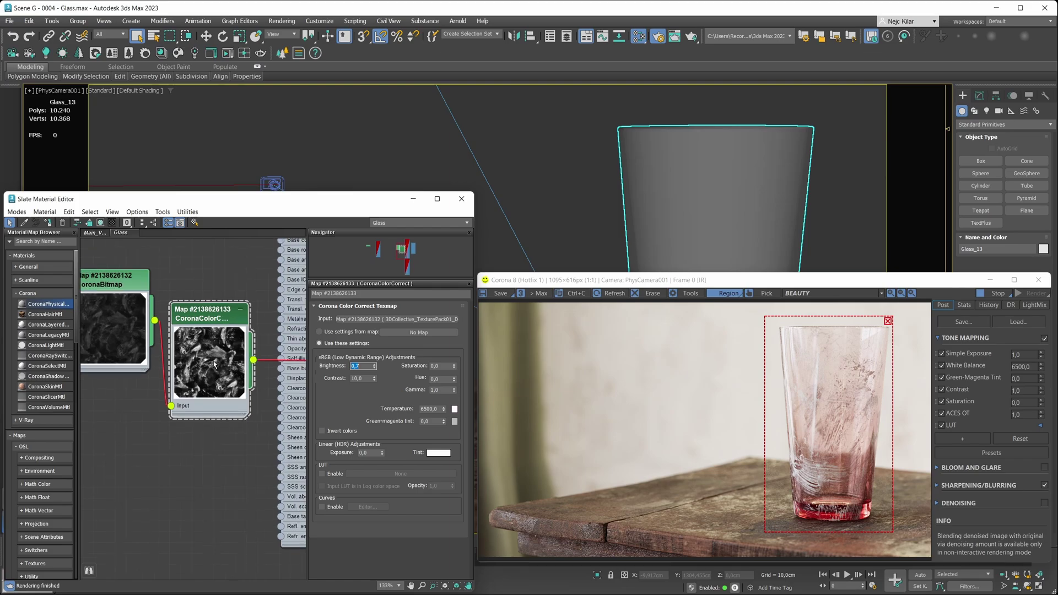
scroll(216, 367, "down", 5)
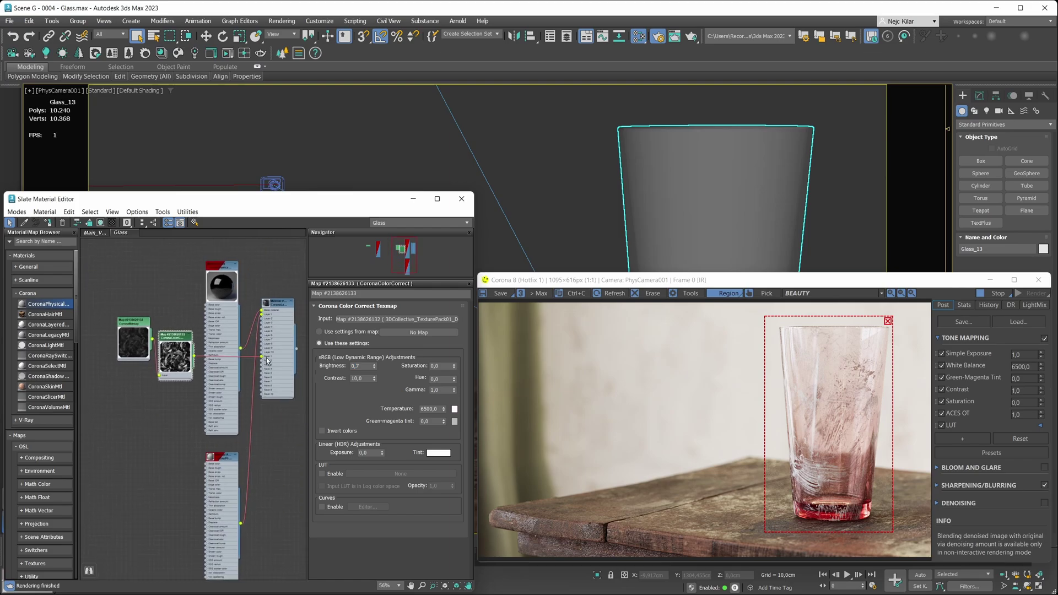
middle_click_drag(179, 366, 180, 355)
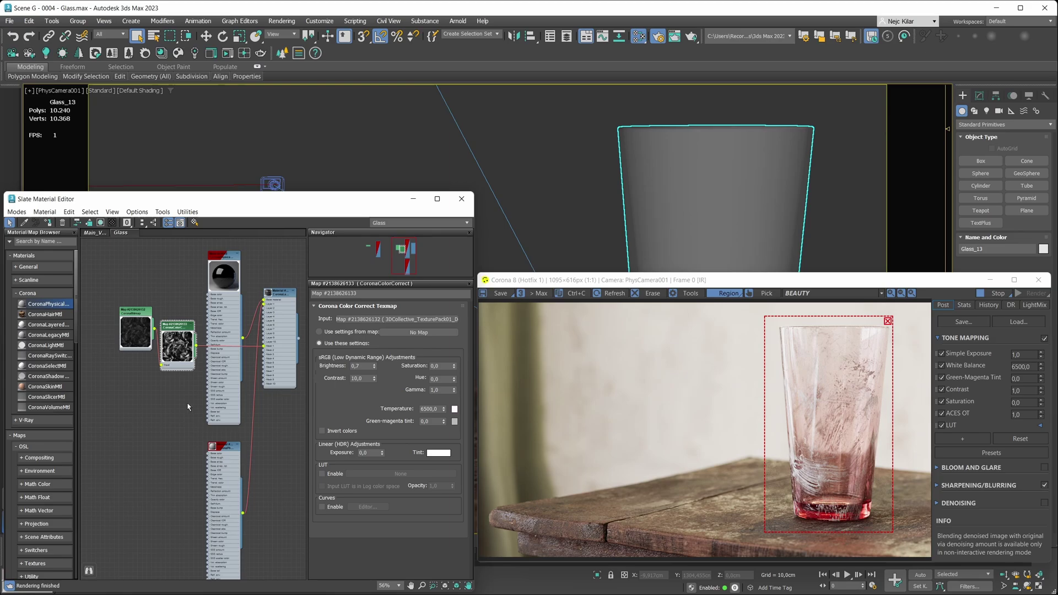
scroll(171, 353, "up", 8)
middle_click_drag(165, 364, 172, 368)
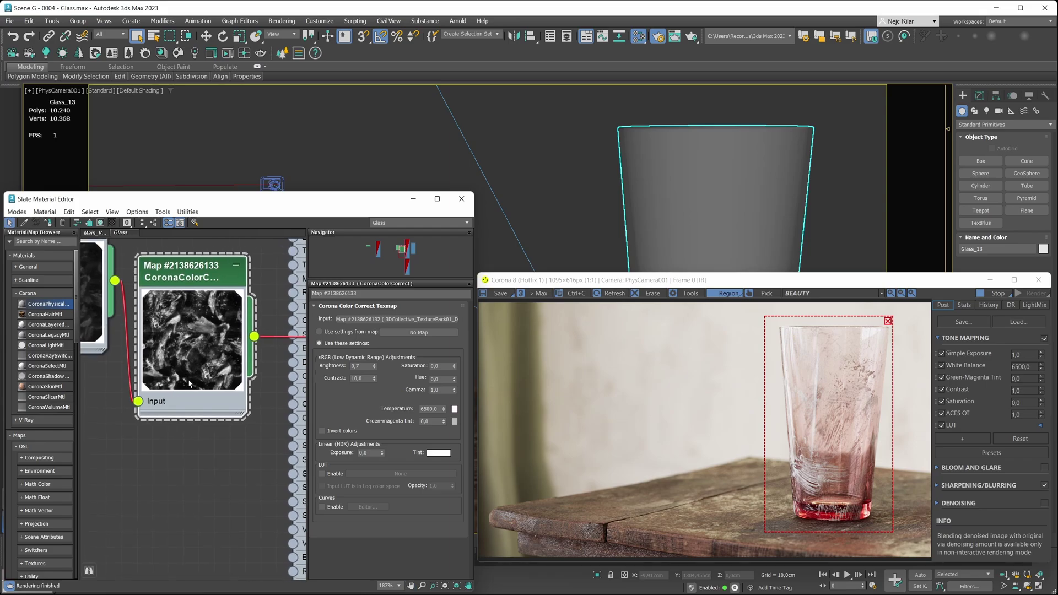
scroll(189, 384, "down", 10)
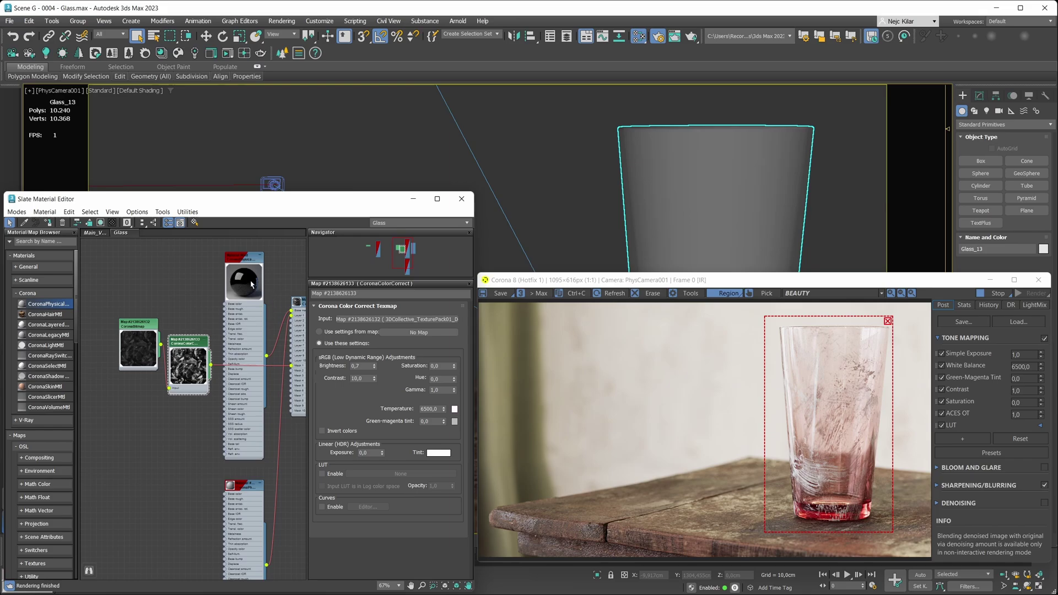
scroll(191, 372, "up", 5)
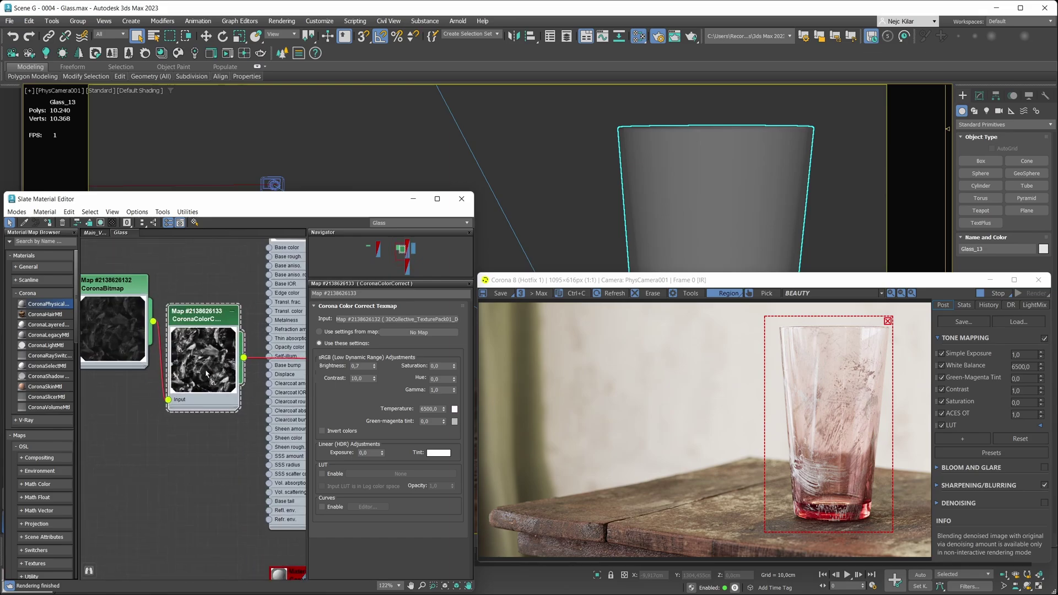
scroll(203, 363, "up", 2)
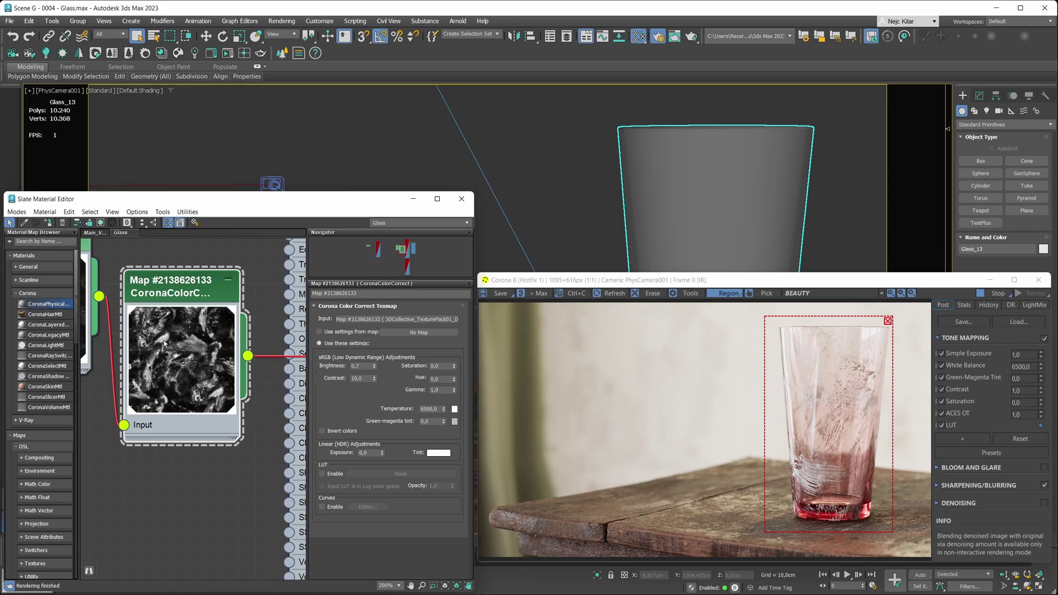
middle_click_drag(163, 343, 169, 341)
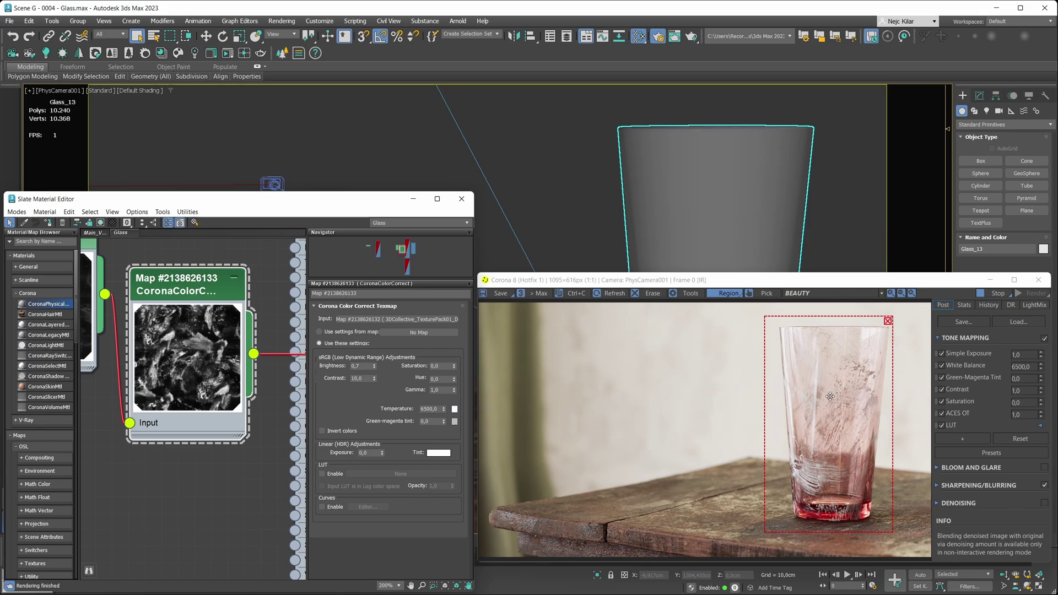
Step: Apply the Water preset to the second CoronaPhysicalMtl used as Layer 1
scroll(246, 430, "down", 1)
scroll(245, 430, "down", 8)
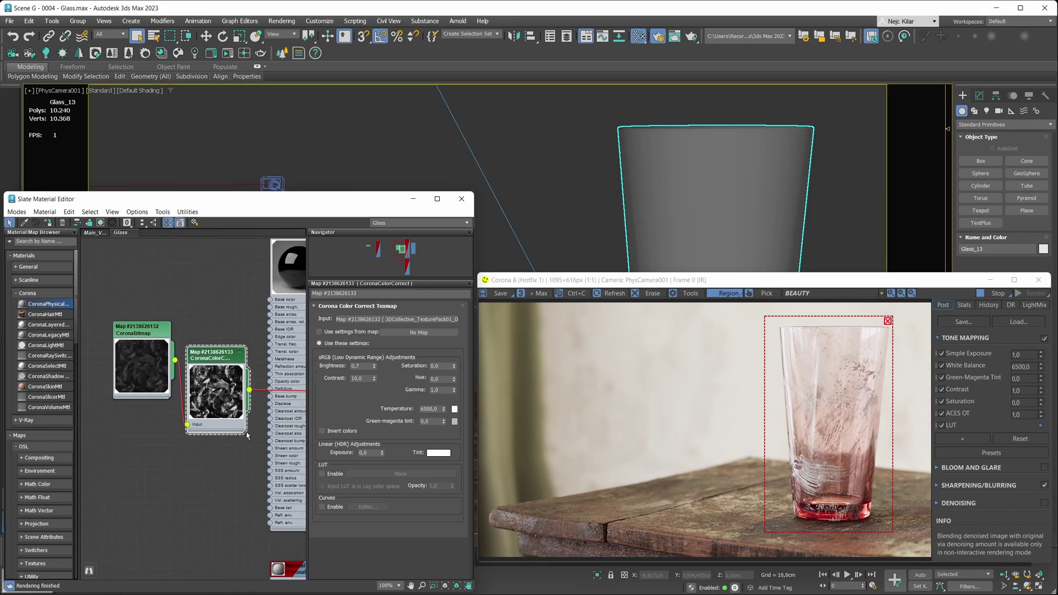
middle_click_drag(218, 429, 193, 343)
scroll(185, 434, "up", 3)
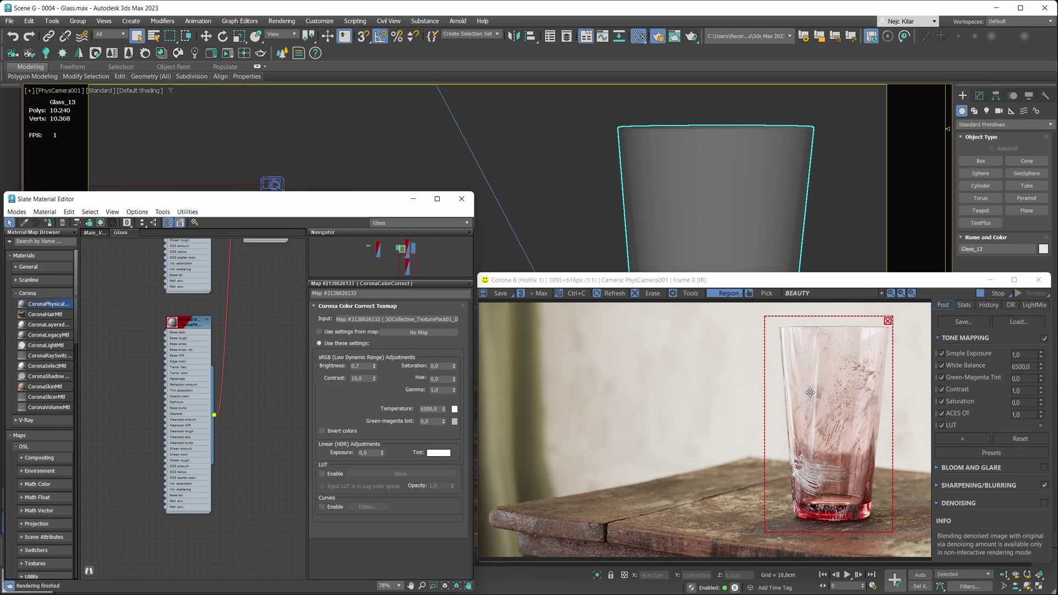
left_click(189, 340)
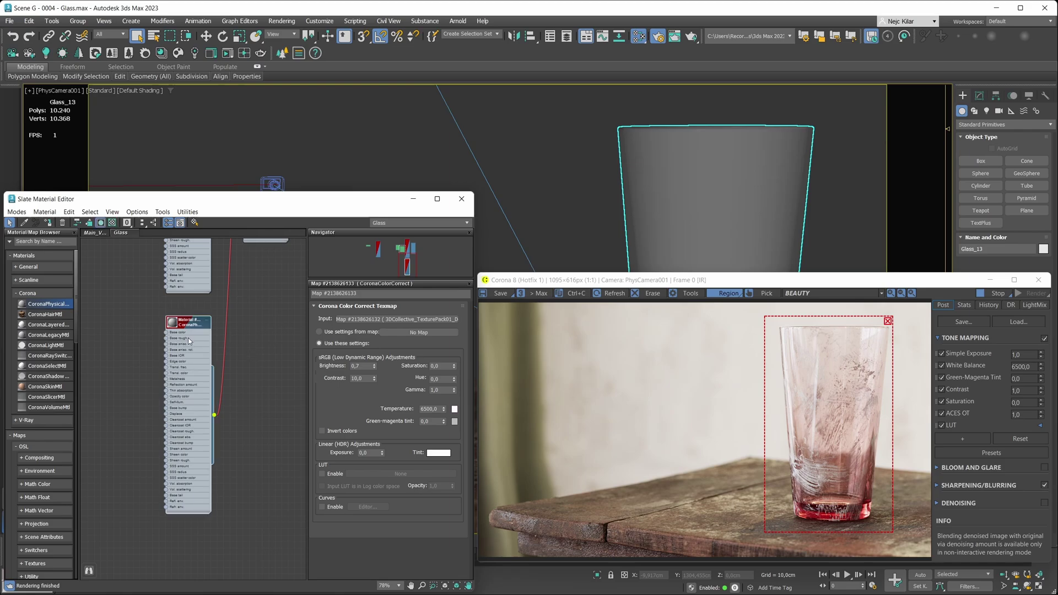
double_click(188, 340)
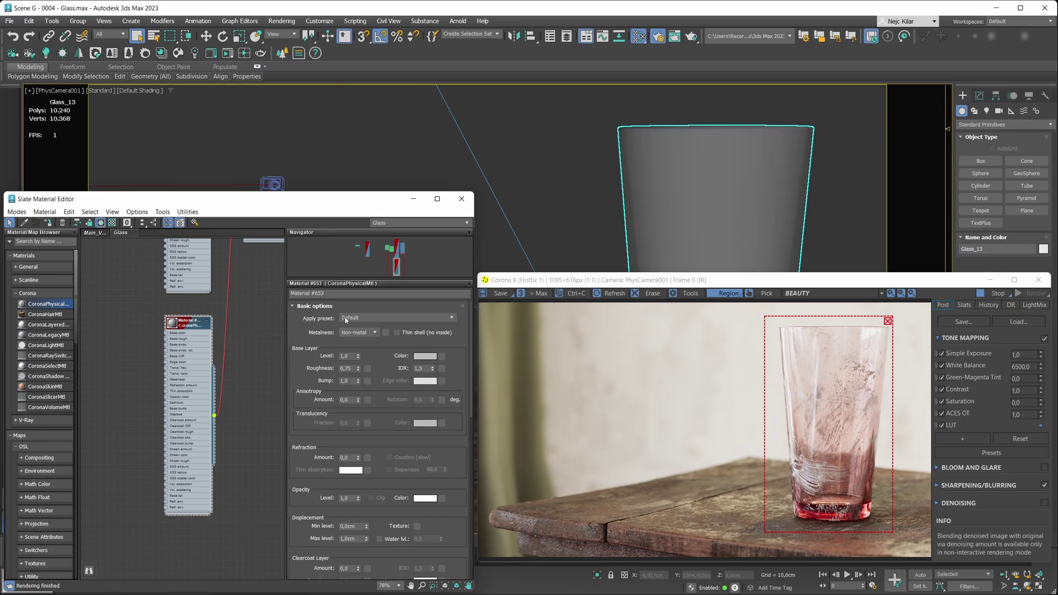
left_click(418, 318)
scroll(365, 500, "down", 2)
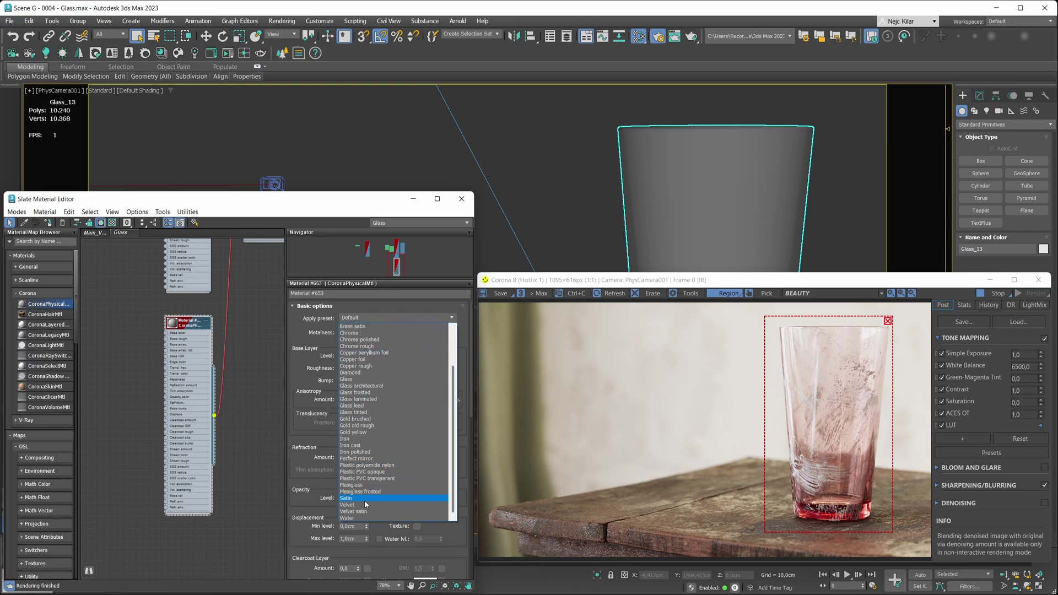
left_click(352, 518)
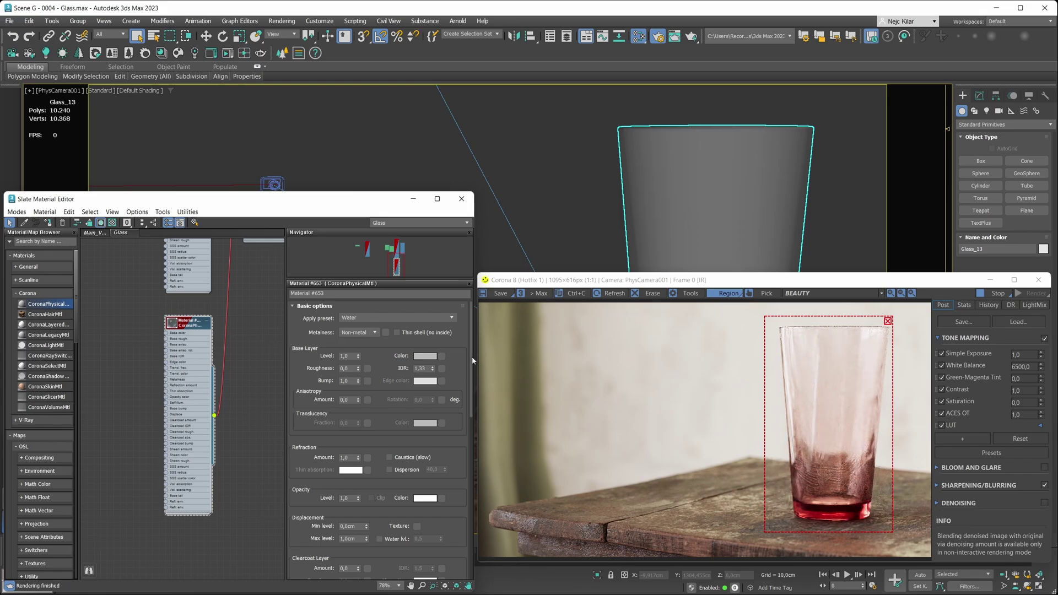
Step: Set the volumetric absorption distance of the Layer 1 material to 0 cm in its media options
left_click_drag(471, 361, 465, 422)
left_click(321, 478)
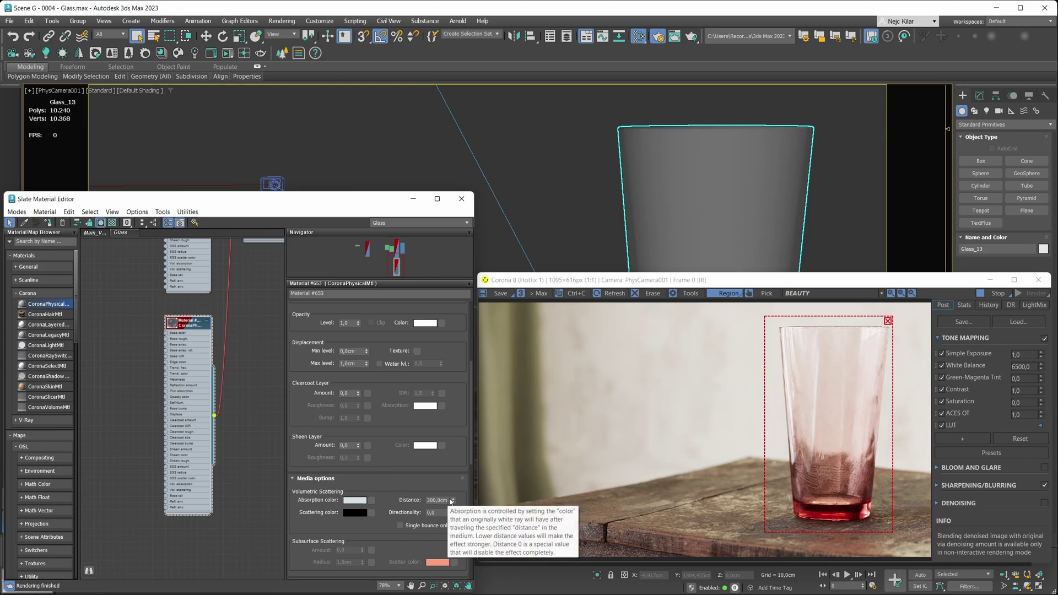
left_click(440, 500)
type("0")
key("Return")
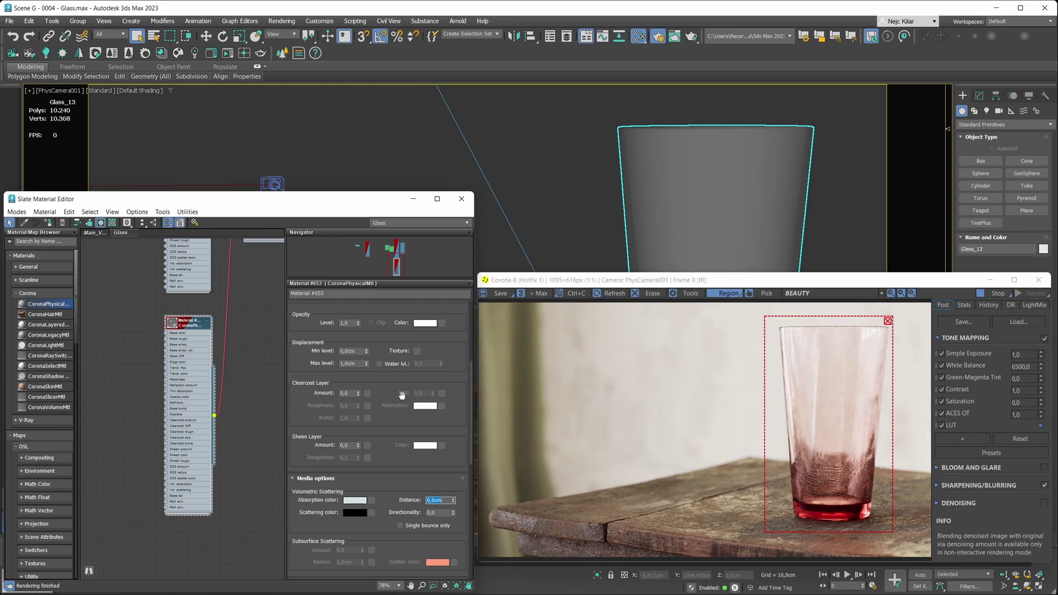
Step: Set the Layer 1 material's base roughness to 0.2 and its IOR to 1.4
left_click_drag(374, 379, 385, 488)
left_click_drag(380, 358, 385, 464)
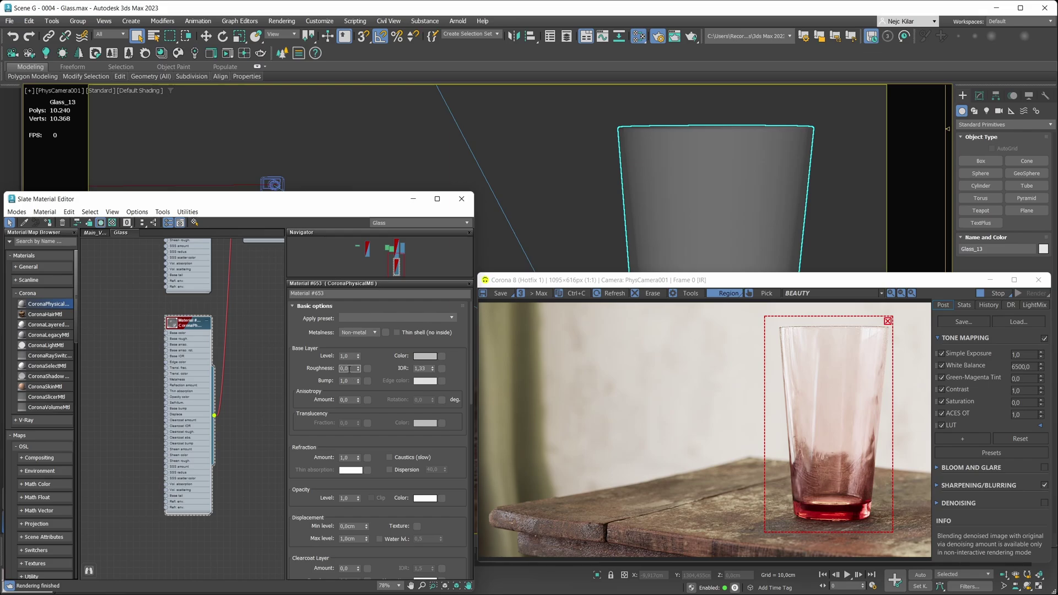
type("2")
key("Return")
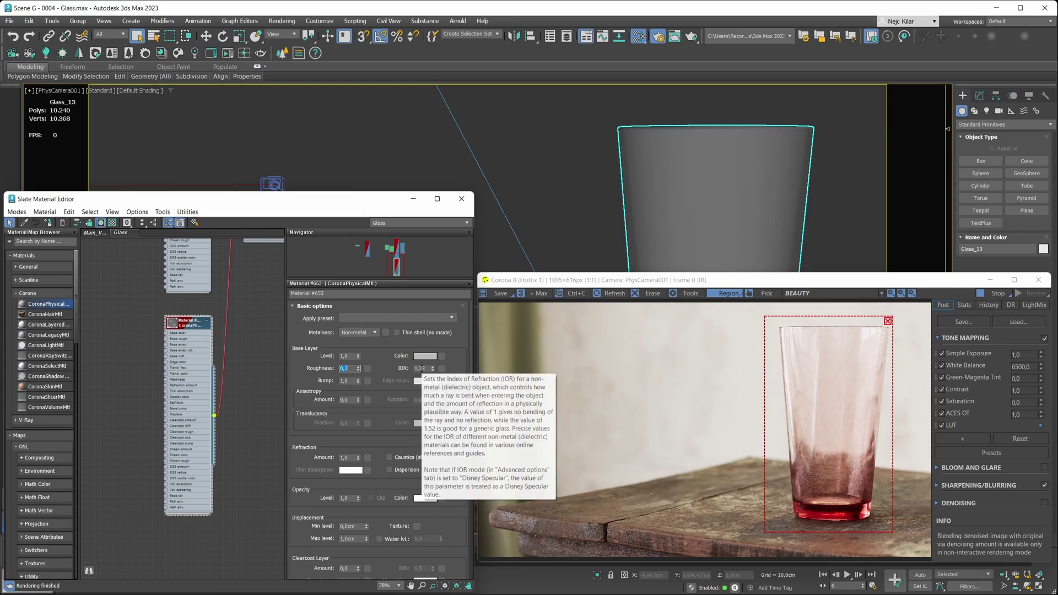
left_click(421, 368)
type("1,4")
key("Return")
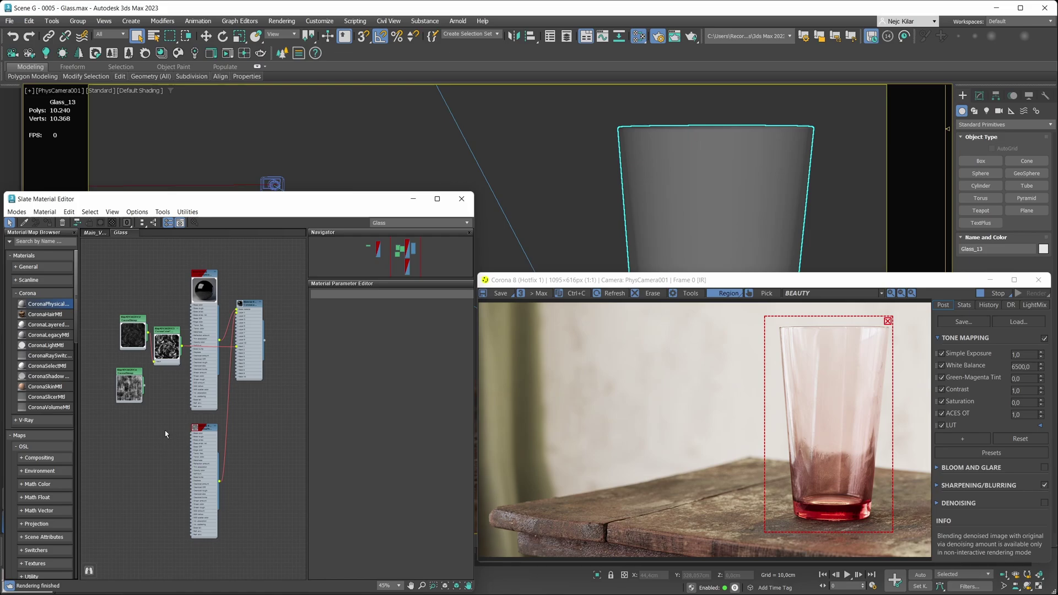
Step: Add a second CoronaColorCorrect map and feed the unconnected streaky grunge bitmap into its input
scroll(164, 431, "up", 5)
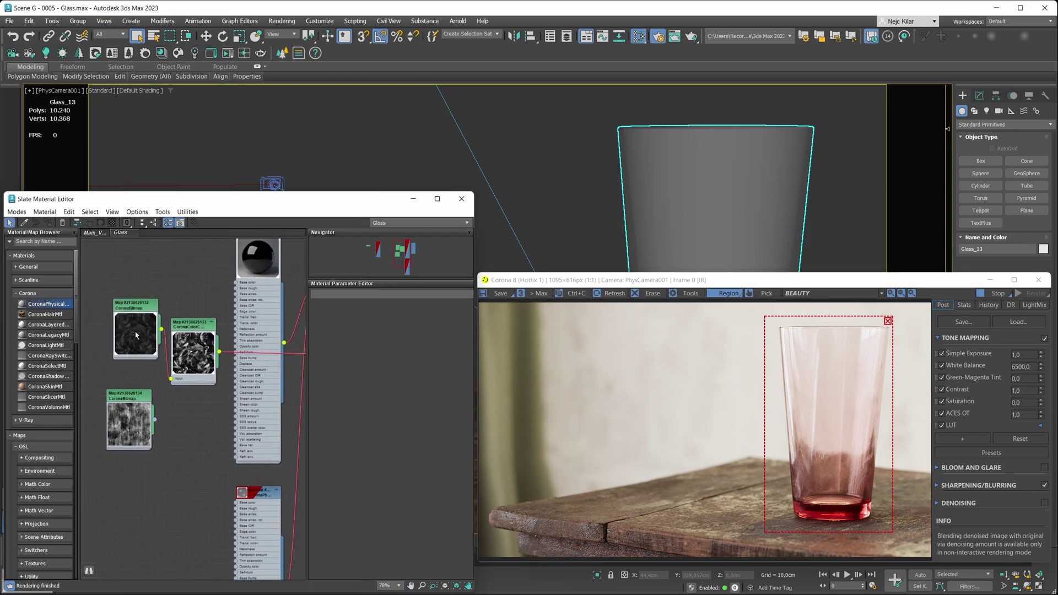
scroll(122, 424, "up", 2)
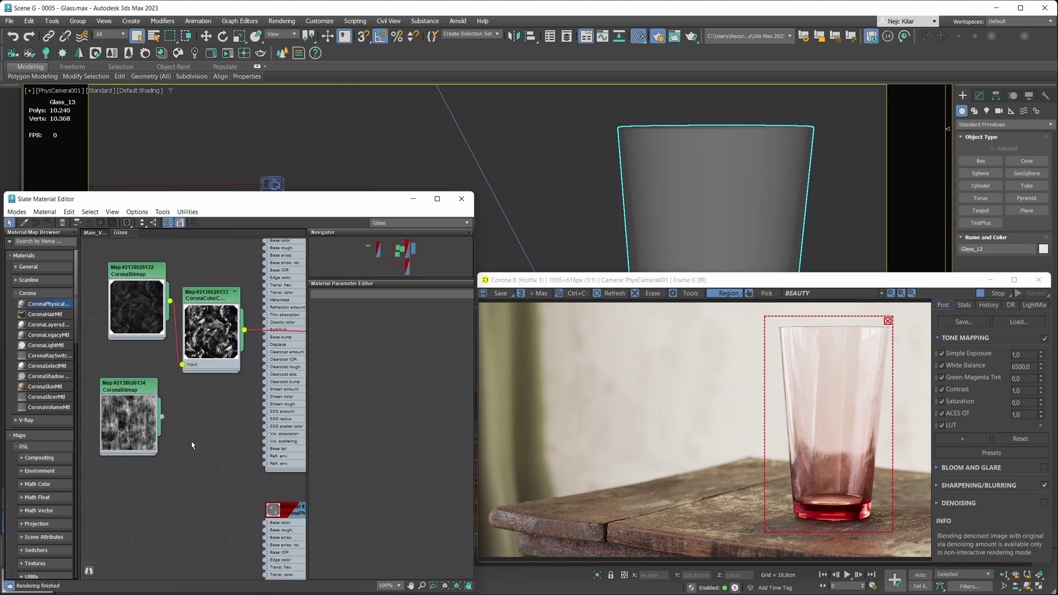
right_click(191, 424)
mouse_move(217, 440)
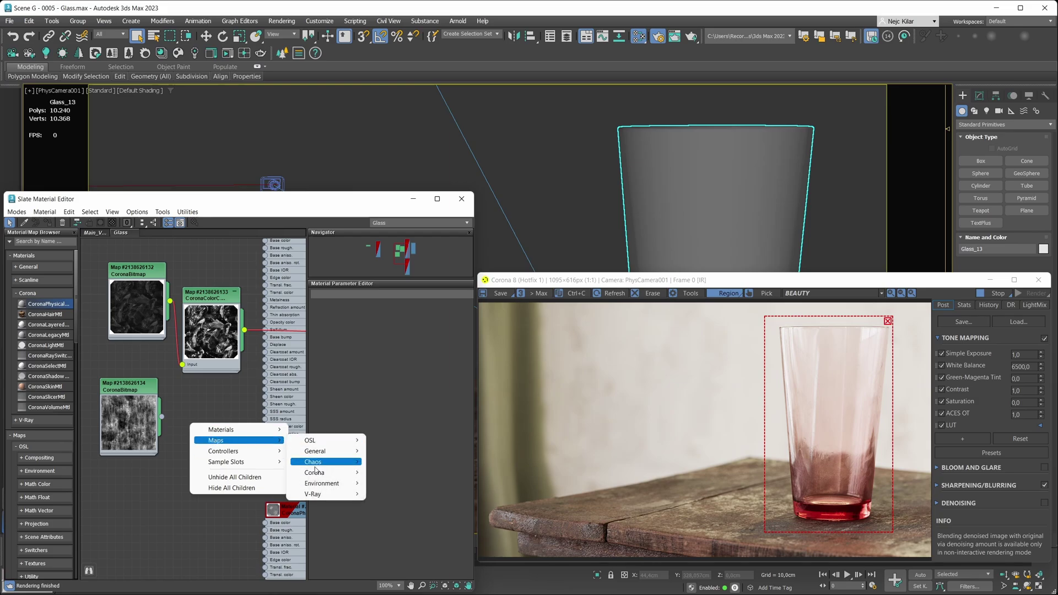
mouse_move(316, 473)
left_click(405, 308)
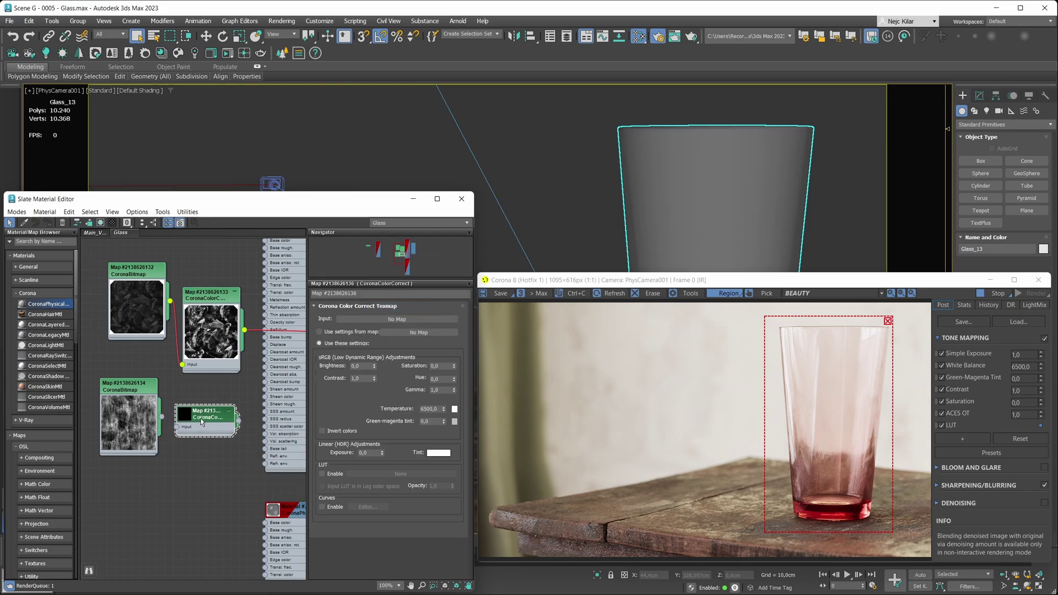
left_click_drag(162, 417, 182, 473)
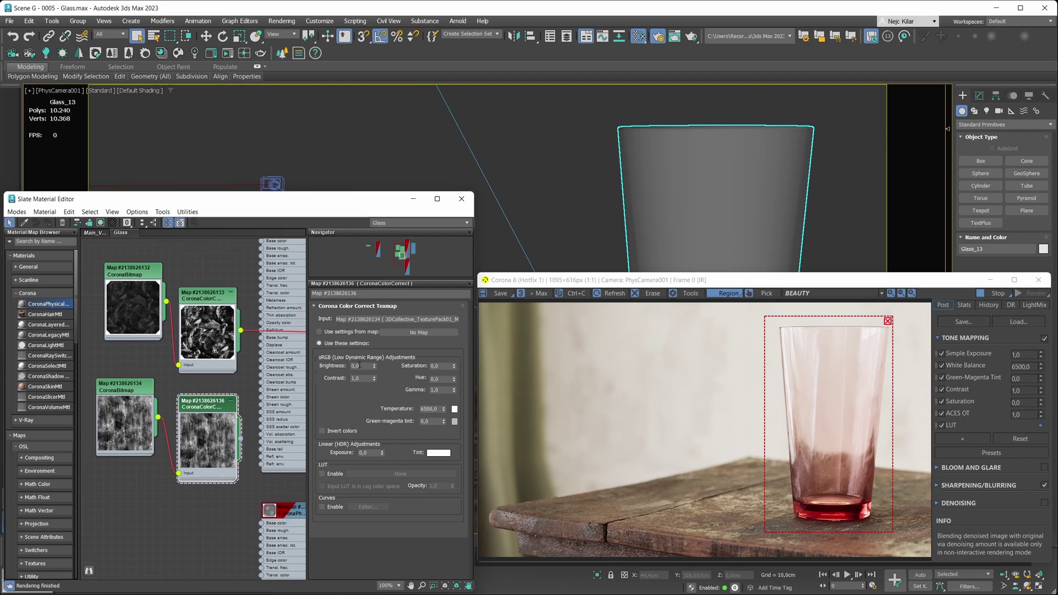
Step: Set the new color correct map's brightness to 0.3 and contrast to 3
left_click(357, 366)
type("0,3")
left_click(361, 378)
type("3")
key("Return")
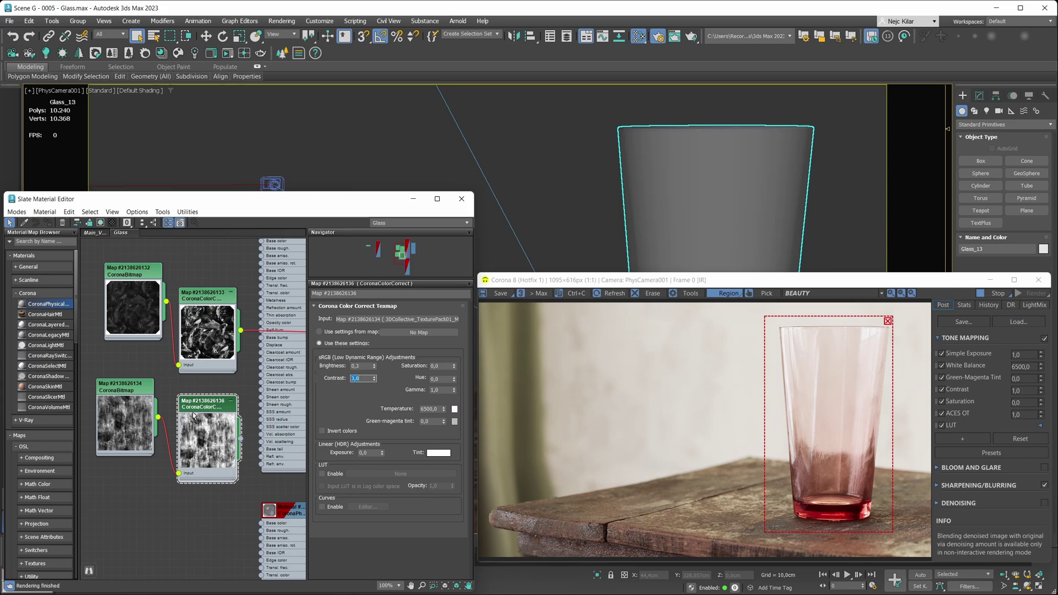
Step: Connect the color-corrected grunge map to the layered material as the Layer 1 mask, replacing the previous mask
scroll(193, 416, "down", 4)
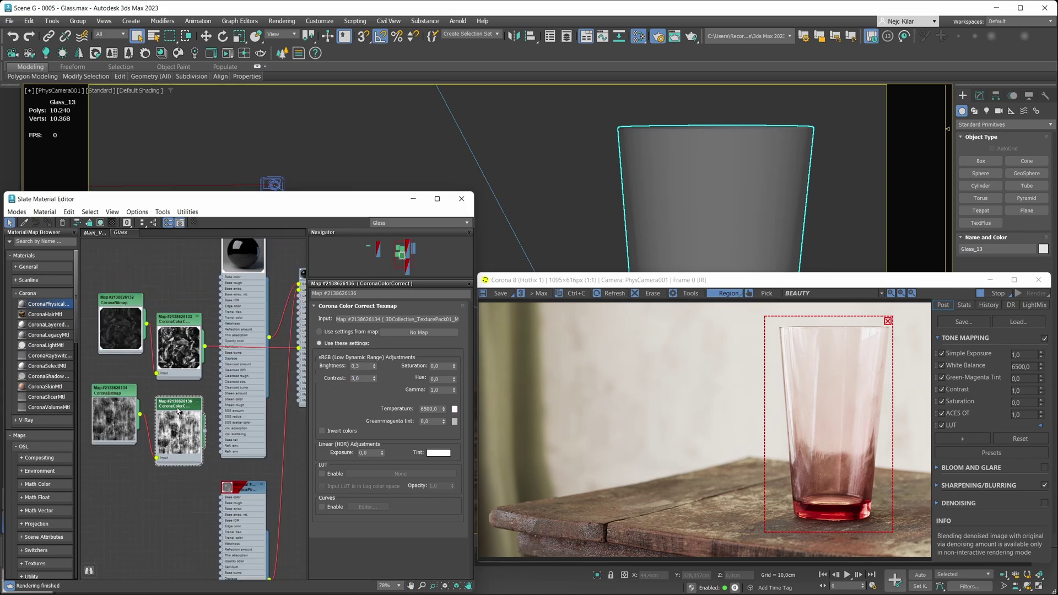
scroll(177, 411, "down", 2)
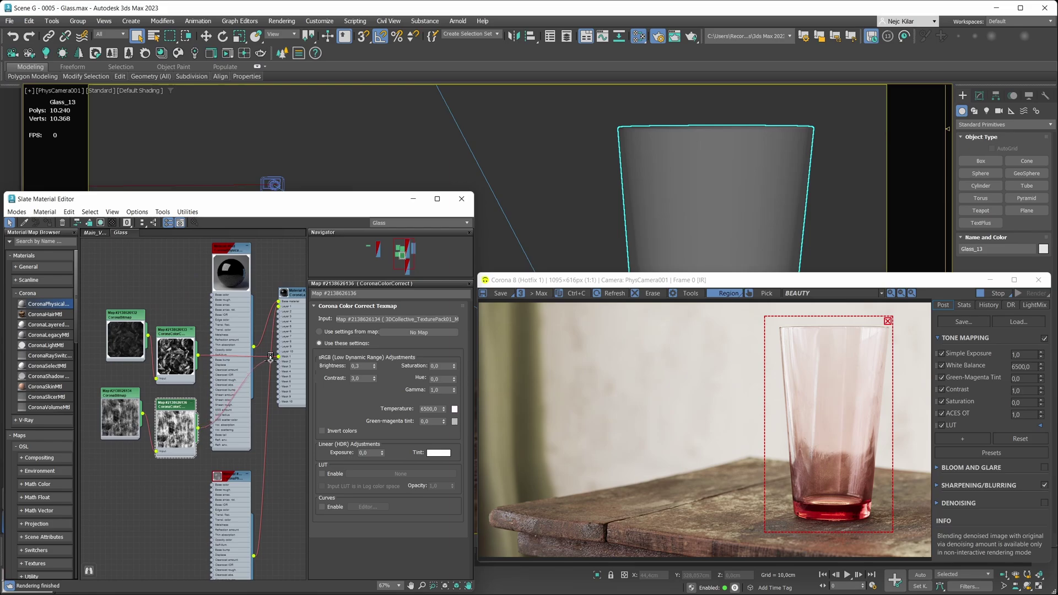
left_click_drag(270, 357, 277, 358)
Step: Apply the Default preset to the Layer 1 CoronaPhysicalMtl and accept the property reset
middle_click_drag(186, 433, 180, 392)
scroll(176, 433, "down", 2)
left_click(216, 407)
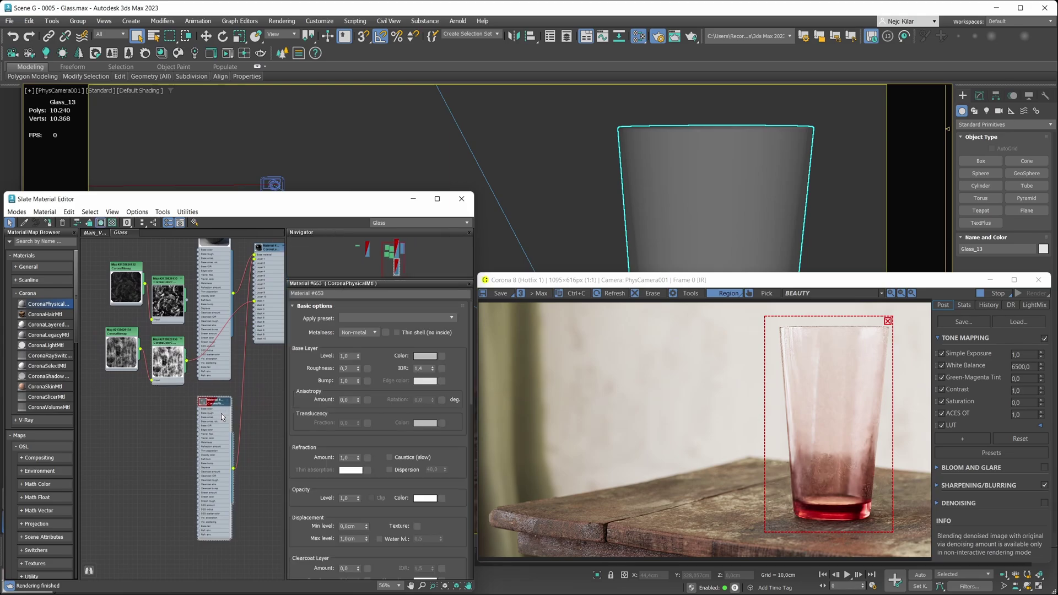
left_click(366, 319)
left_click(365, 336)
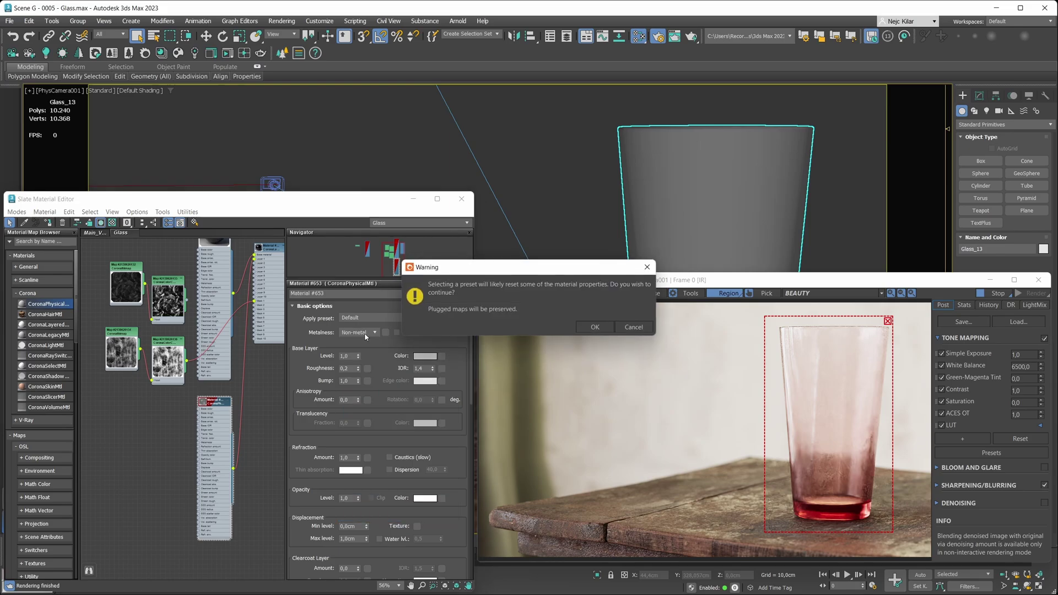
left_click(578, 328)
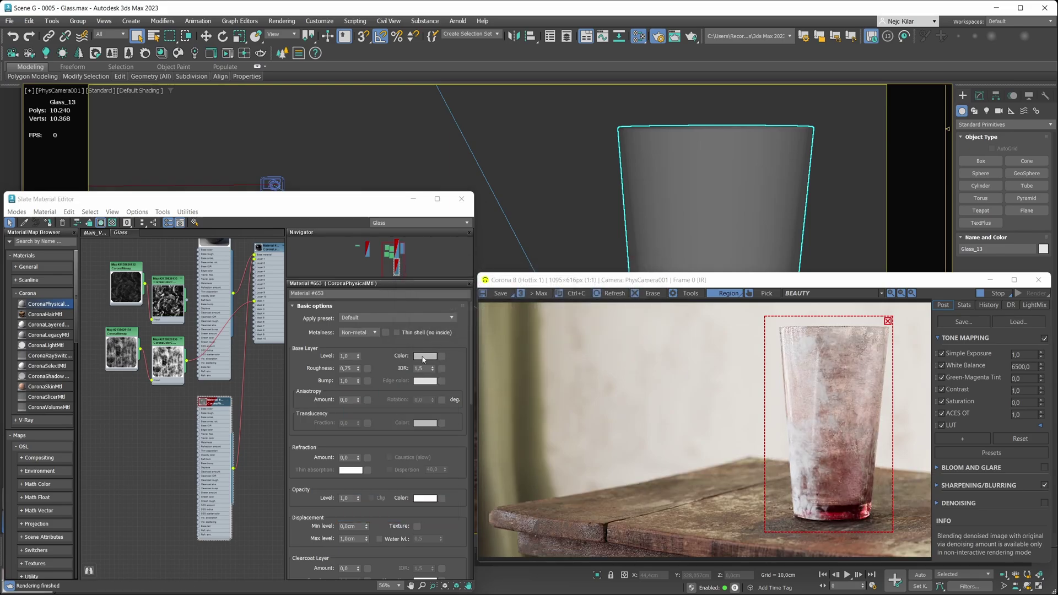
Step: Change the Layer 1 material's base color to dark brown with hue 24, saturation 80 and value 80
left_click(423, 356)
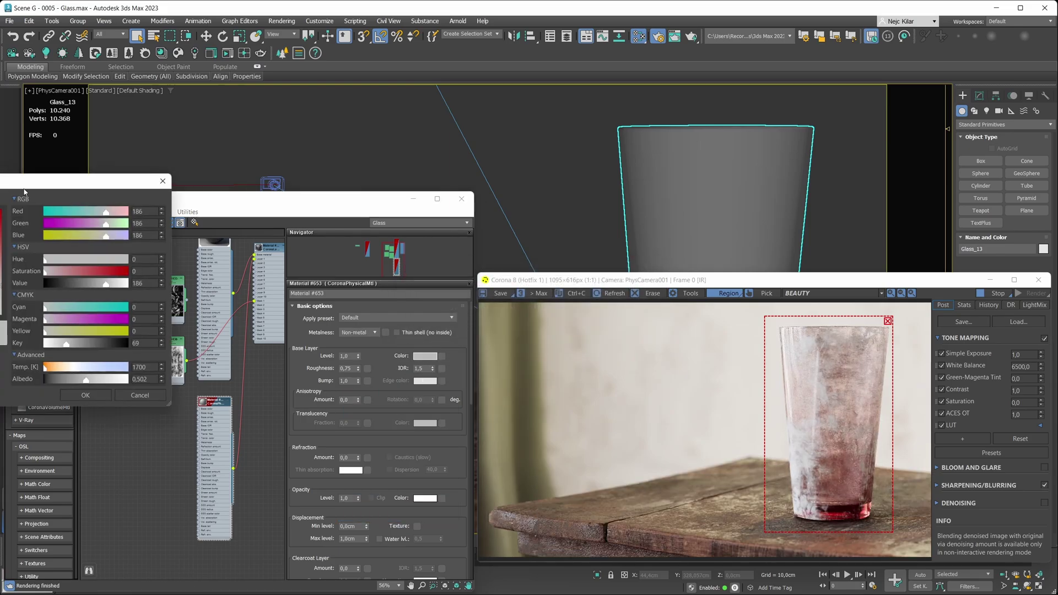
left_click_drag(17, 193, 411, 193)
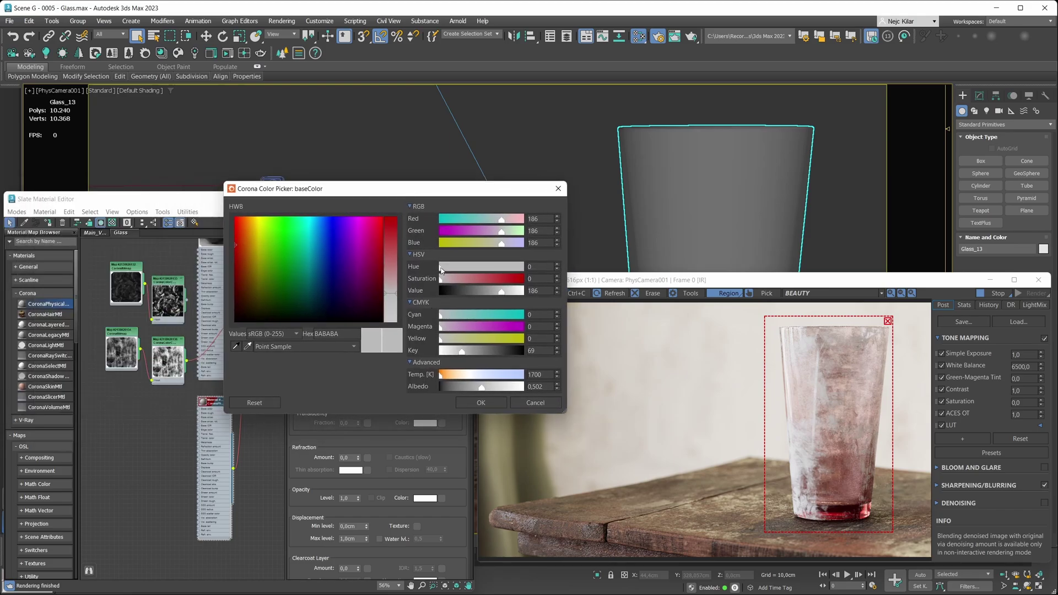
left_click(445, 268)
left_click(445, 267)
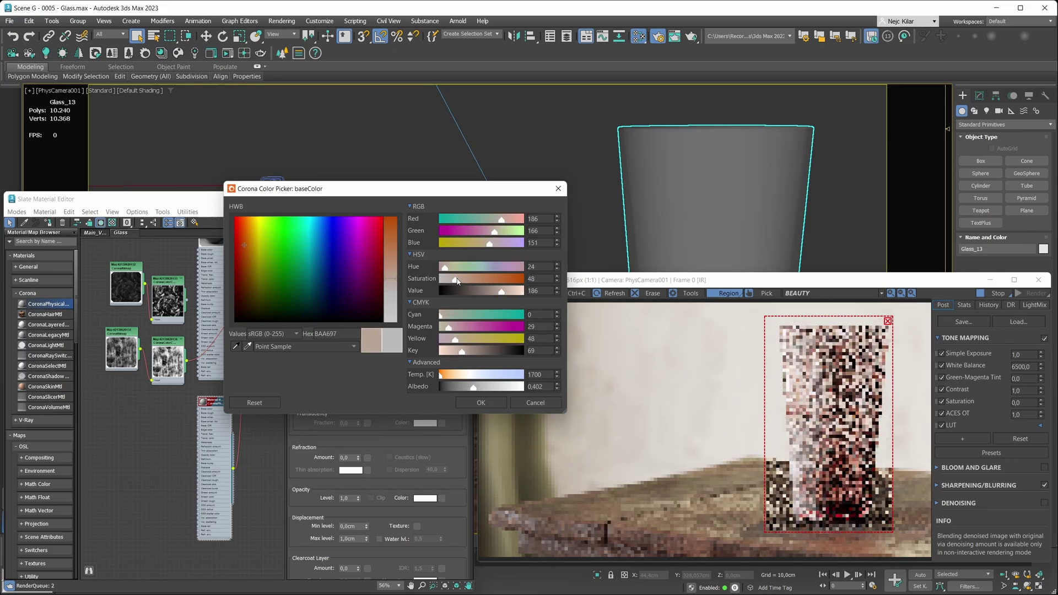
left_click_drag(441, 282, 466, 282)
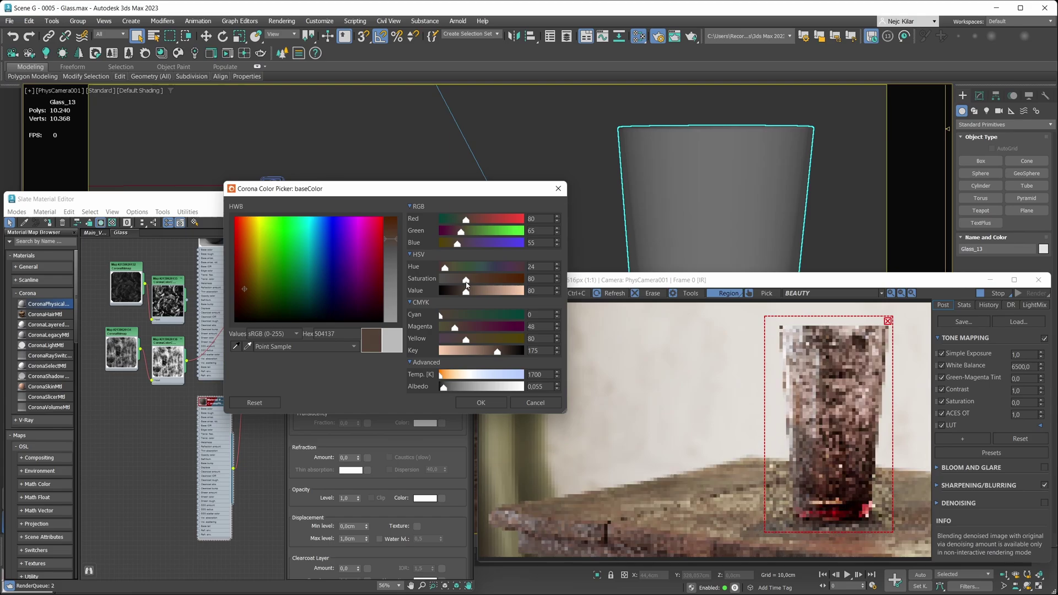
left_click(459, 403)
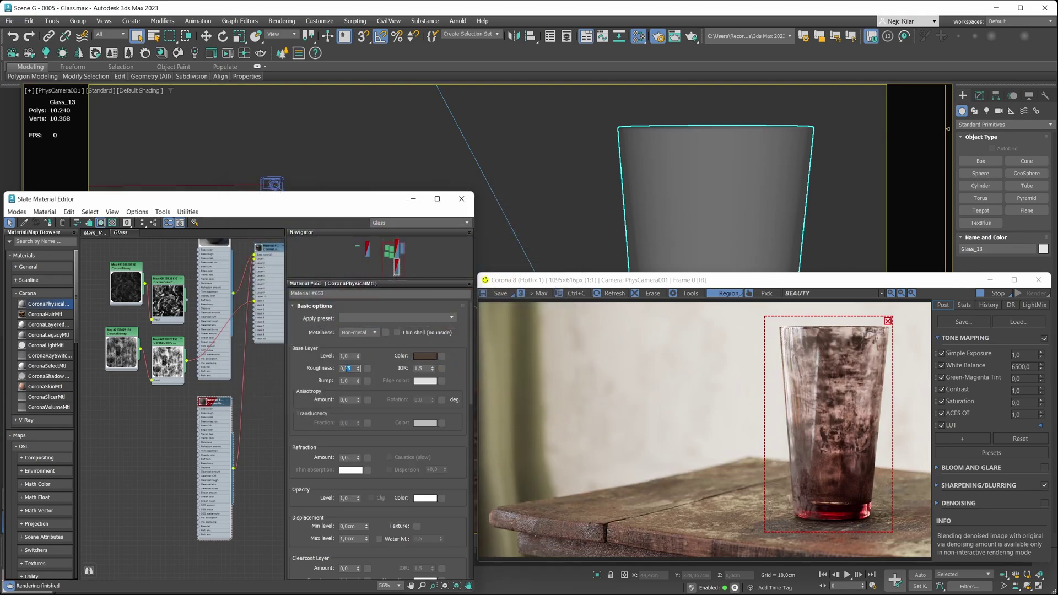
Step: Set the Layer 1 material's base roughness to 0.5
type("0,5")
key("Return")
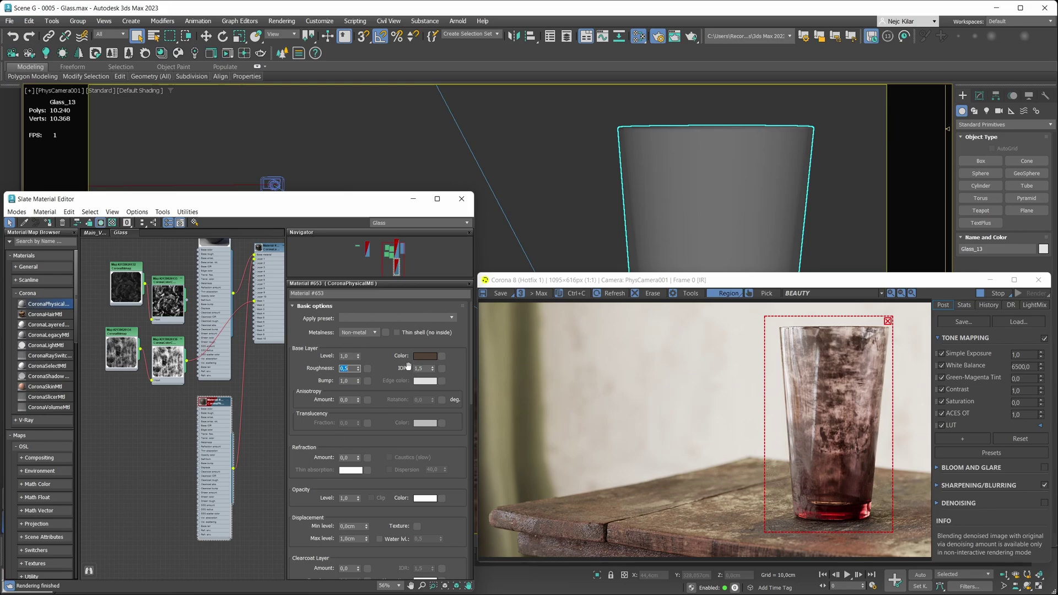
middle_click_drag(211, 259, 192, 279)
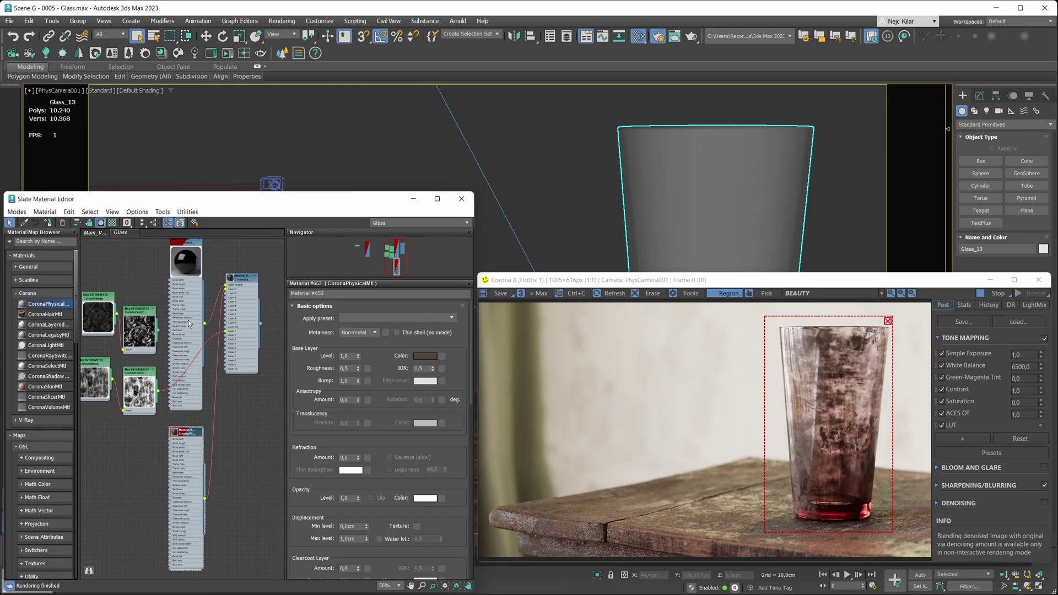
scroll(188, 320, "down", 2)
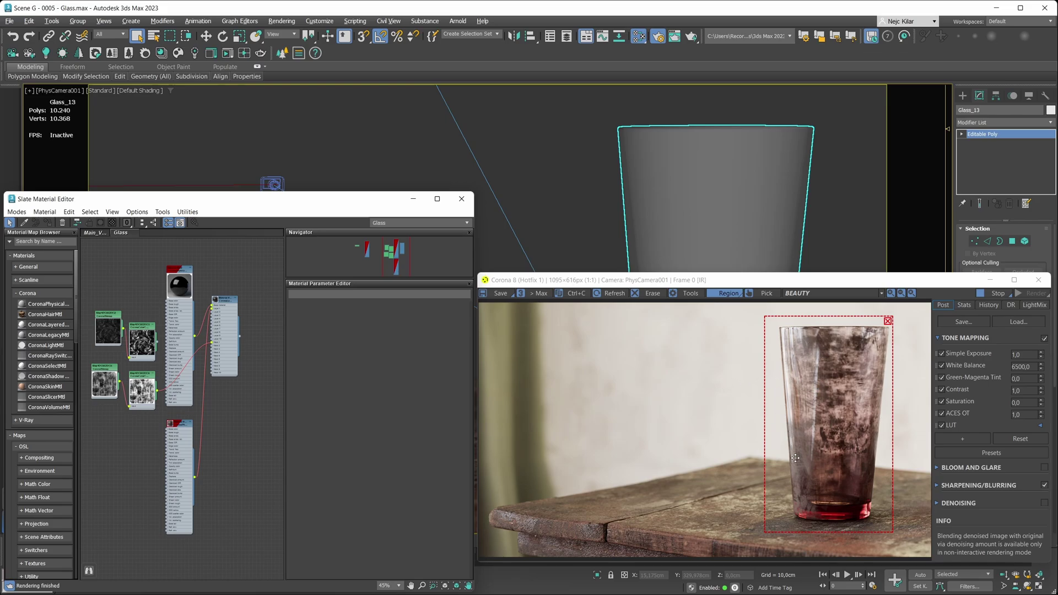
Step: Minimize the material editor and render window, switch to the maximized perspective view and select the glass
left_click(413, 199)
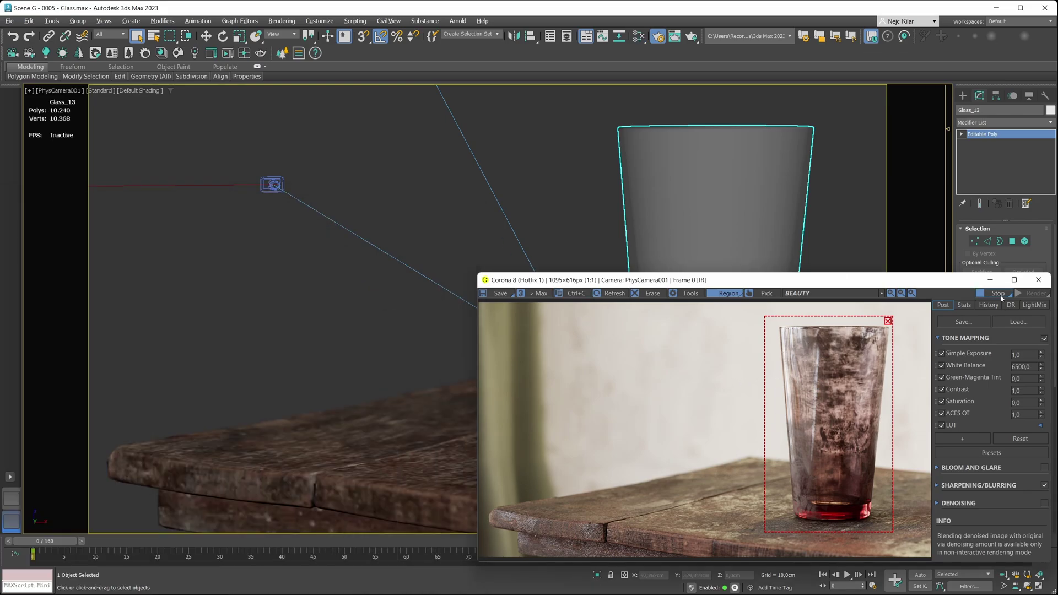
left_click(991, 279)
left_click(485, 276)
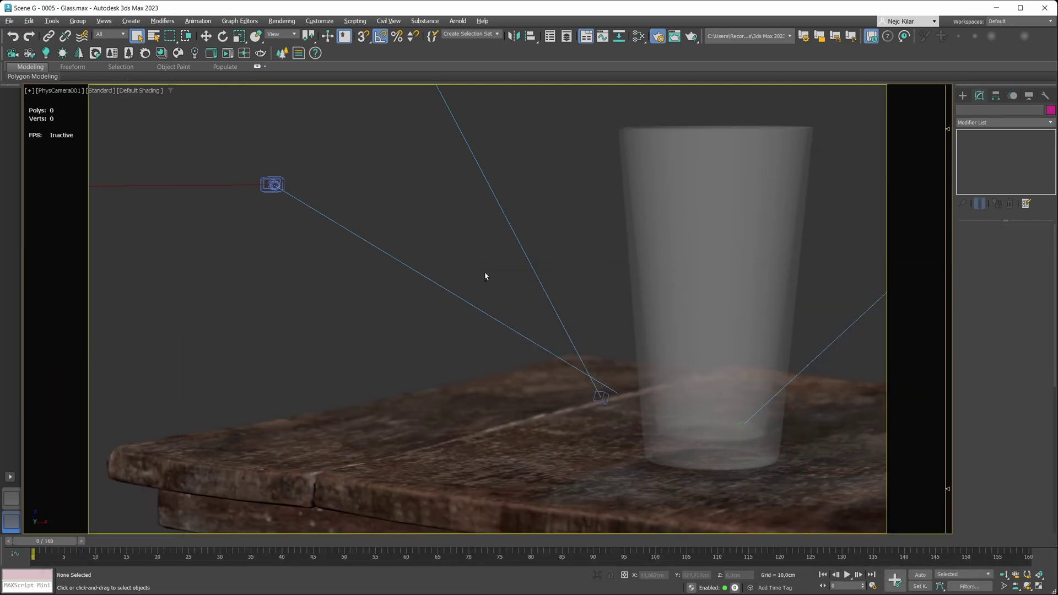
key("alt+w")
key("alt+w")
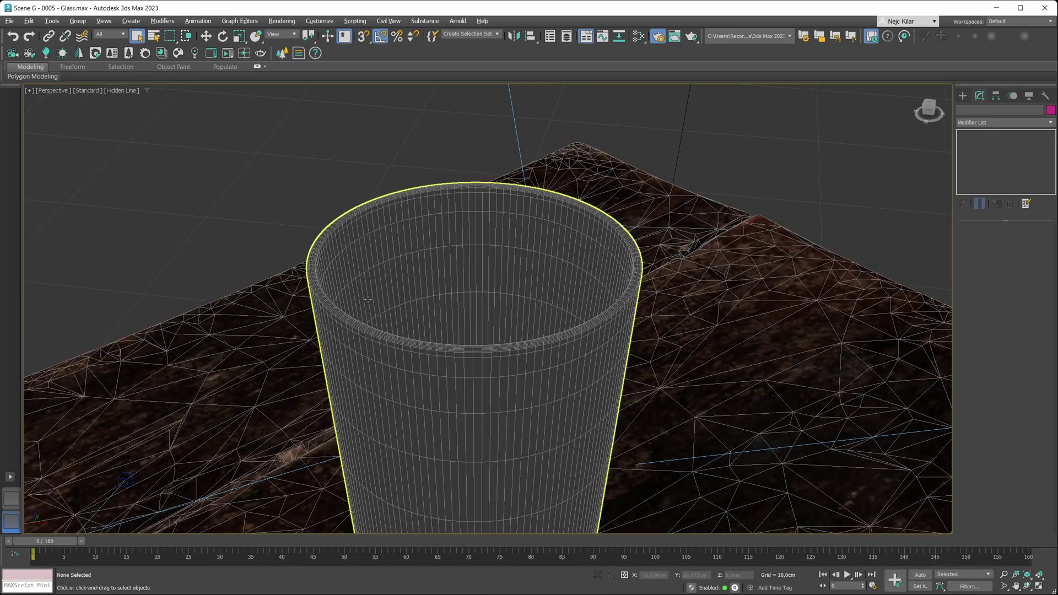
left_click(368, 299)
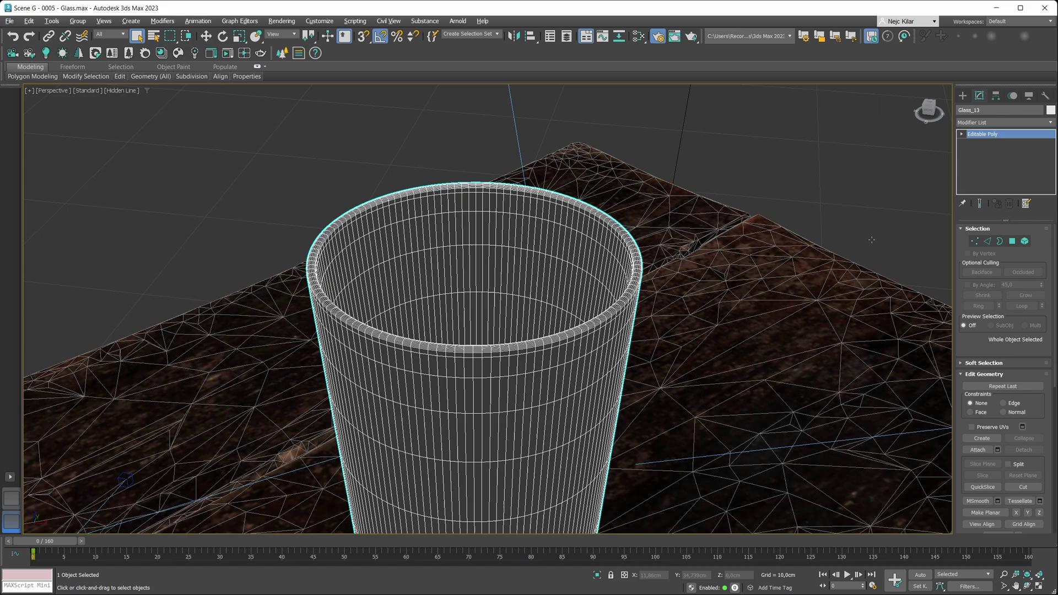
Step: Select the edge loop on the glass's inner rim and convert the selection to polygons
left_click(987, 241)
scroll(317, 263, "up", 3)
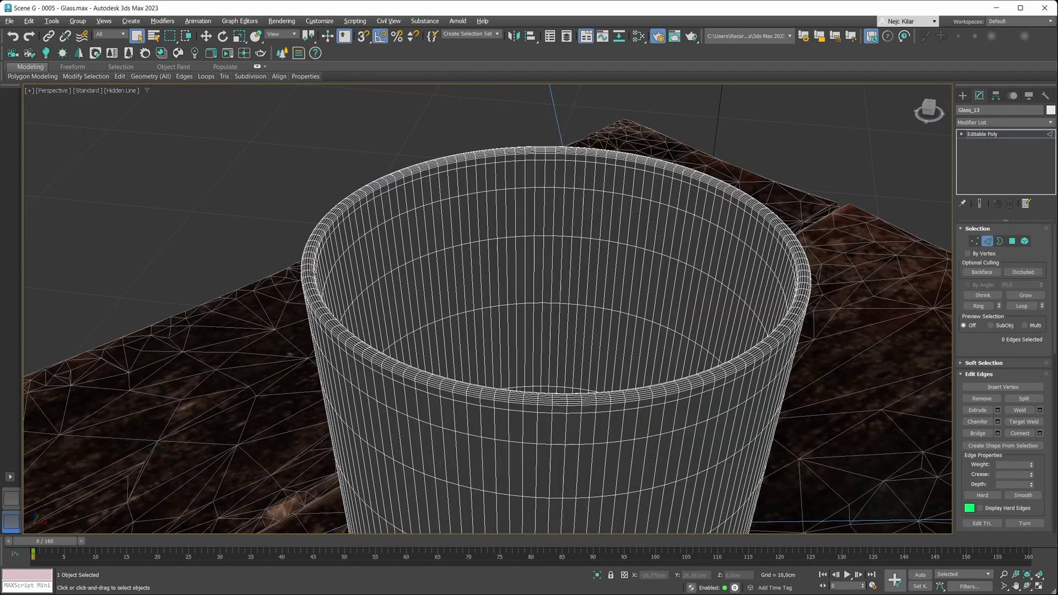
double_click(530, 396)
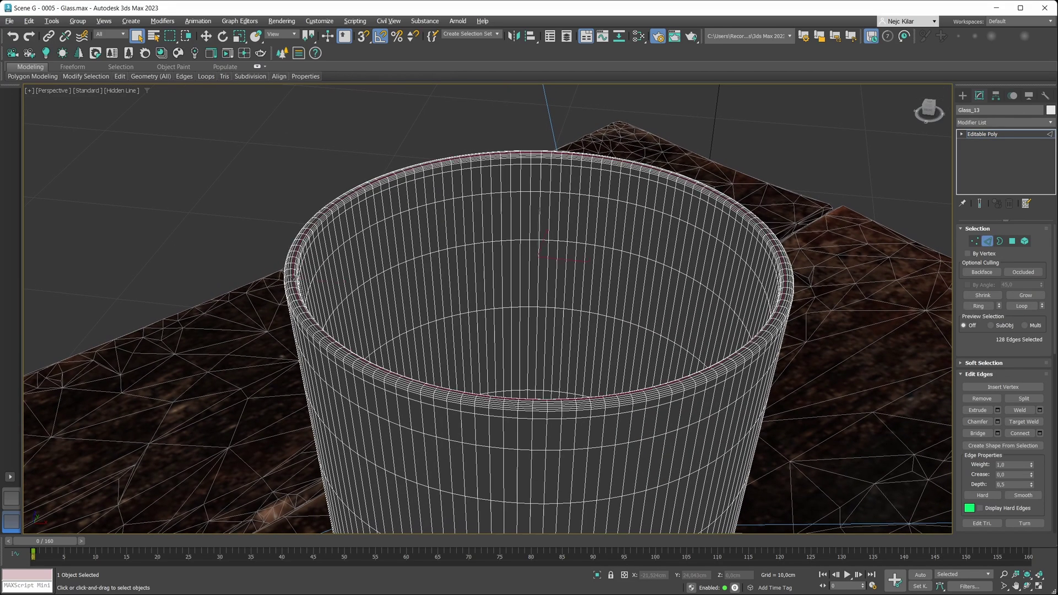
middle_click_drag(316, 297, 308, 294, "alt")
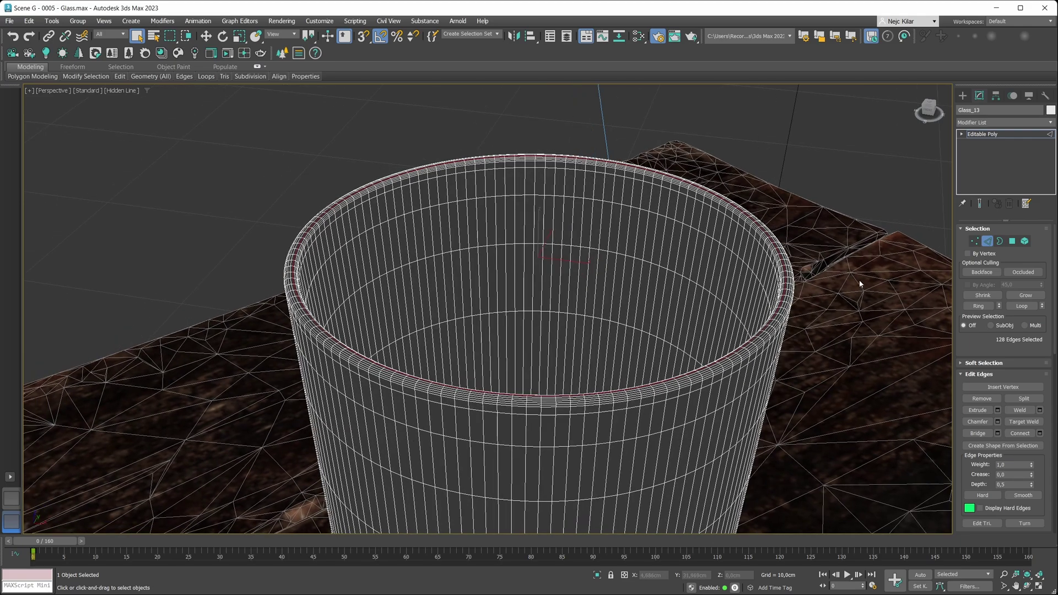
left_click(1012, 241, "ctrl")
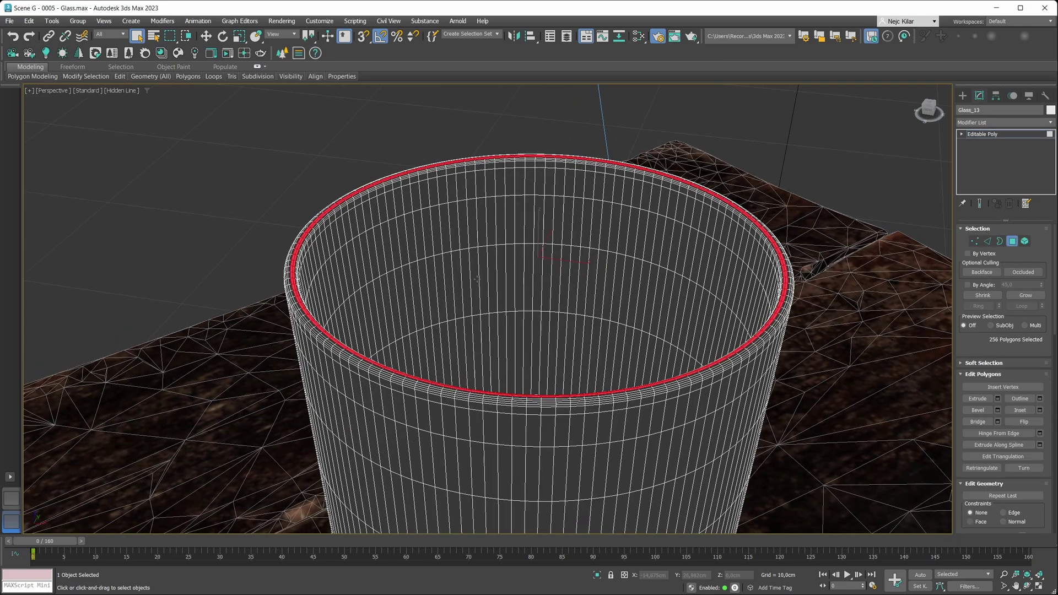
Step: Add one inner wall polygon to the rim selection and fill the selection across the whole inside of the glass
middle_click_drag(477, 280, 448, 331, "alt")
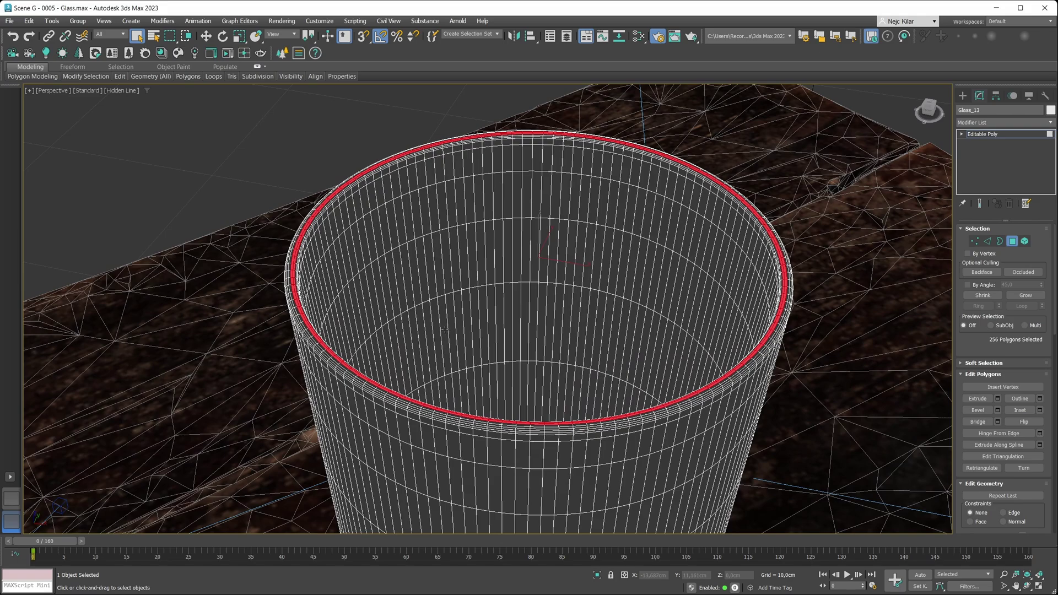
left_click(442, 329, "ctrl")
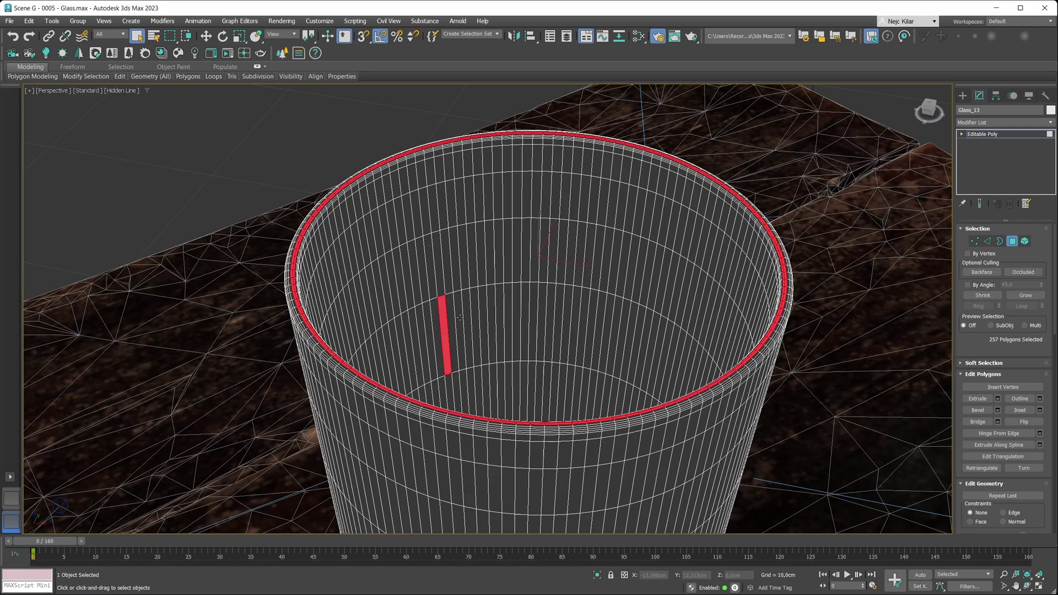
mouse_move(93, 80)
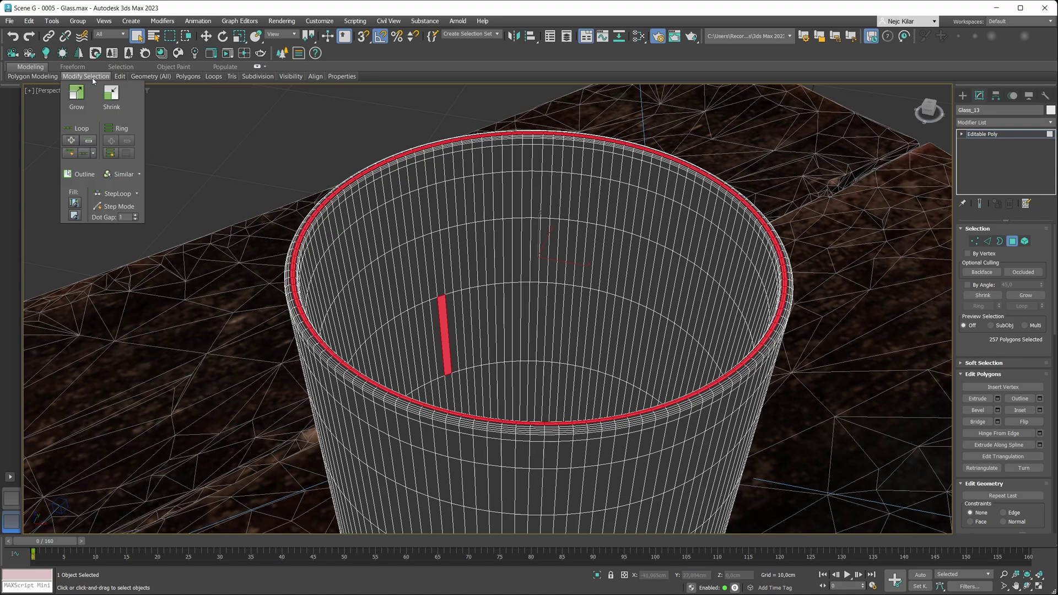
left_click(74, 216)
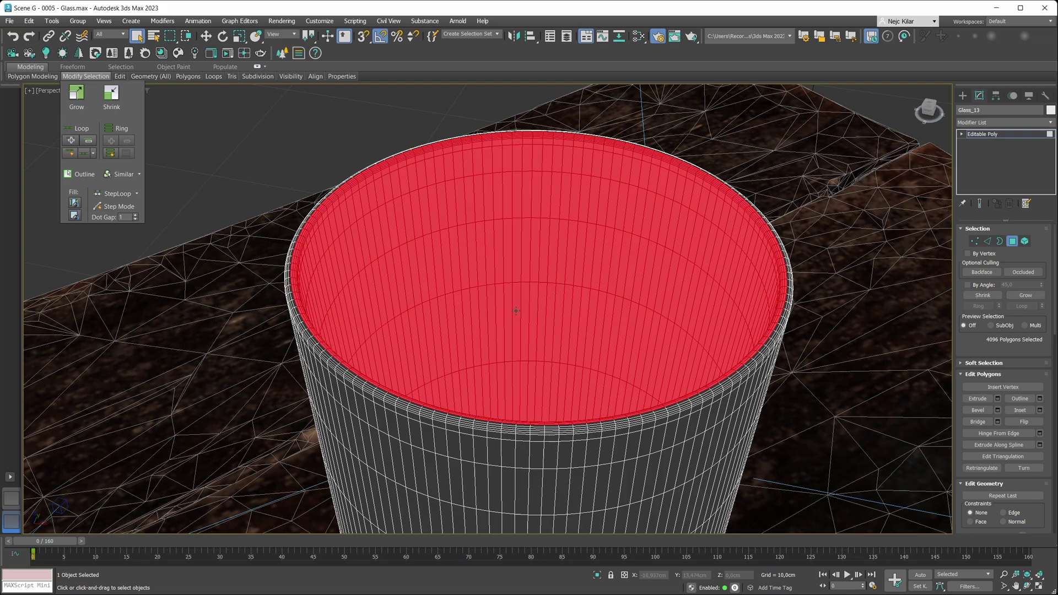
Step: Open the inside polygons' material ID for editing, then invert the selection to the outside and open its material ID
scroll(491, 314, "down", 4)
middle_click_drag(491, 314, 501, 285, "alt")
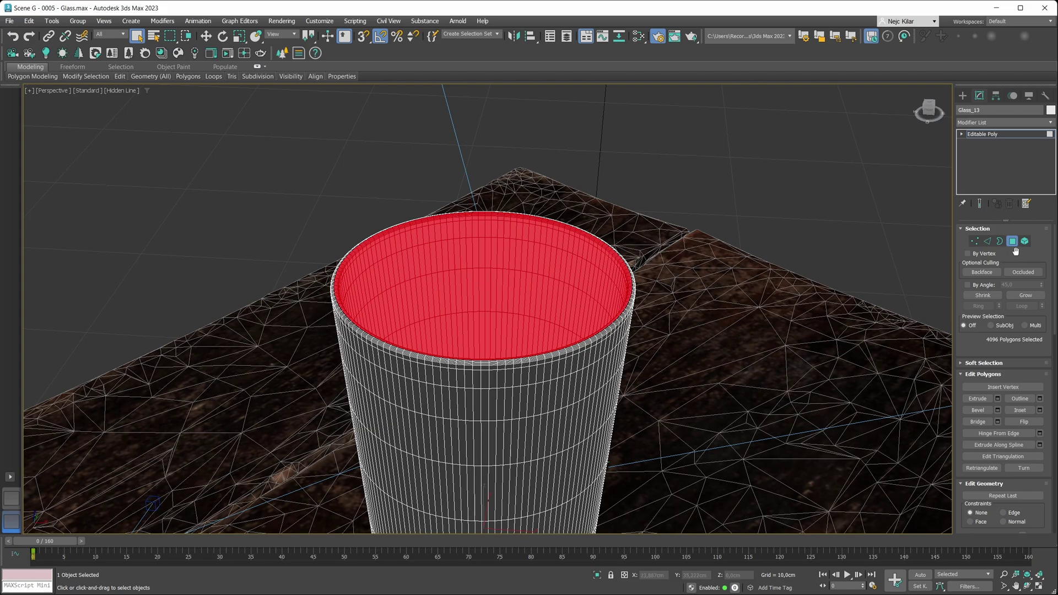
scroll(1055, 272, "down", 2)
left_click_drag(1055, 272, 1050, 363)
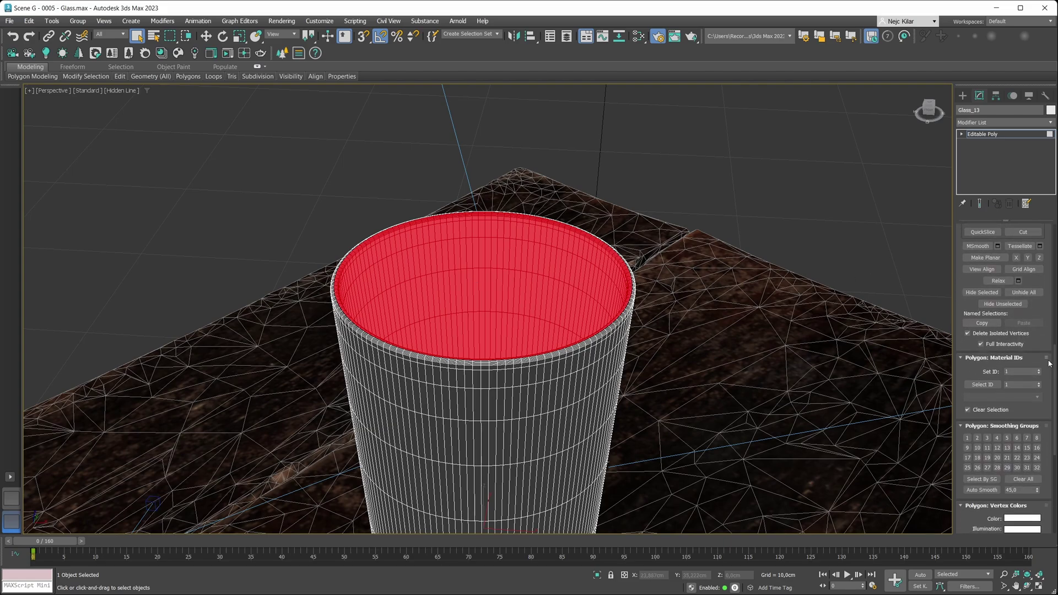
left_click(1012, 371)
key("ctrl+i")
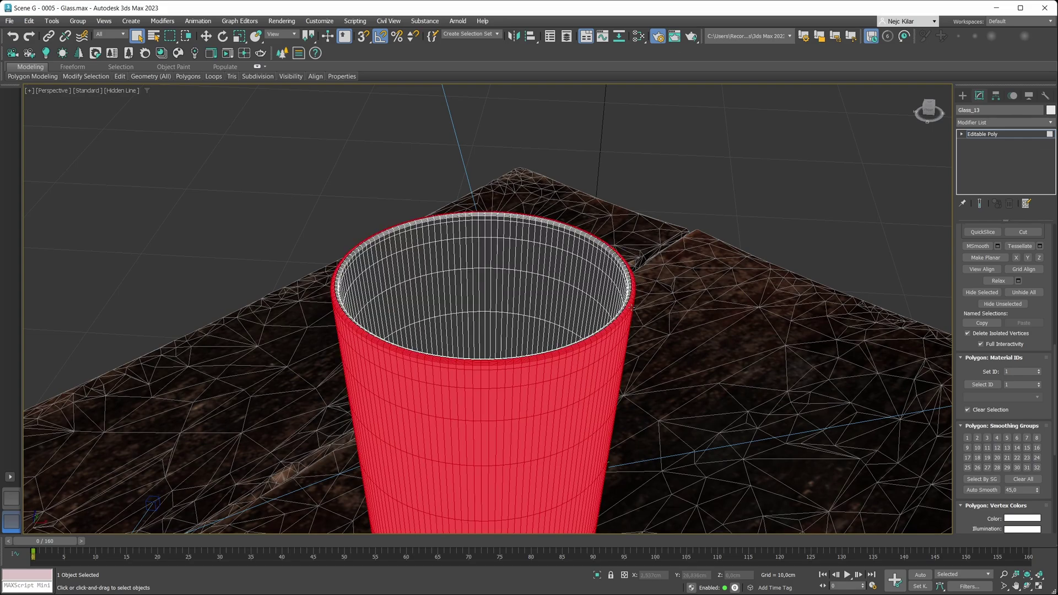
left_click(1015, 372)
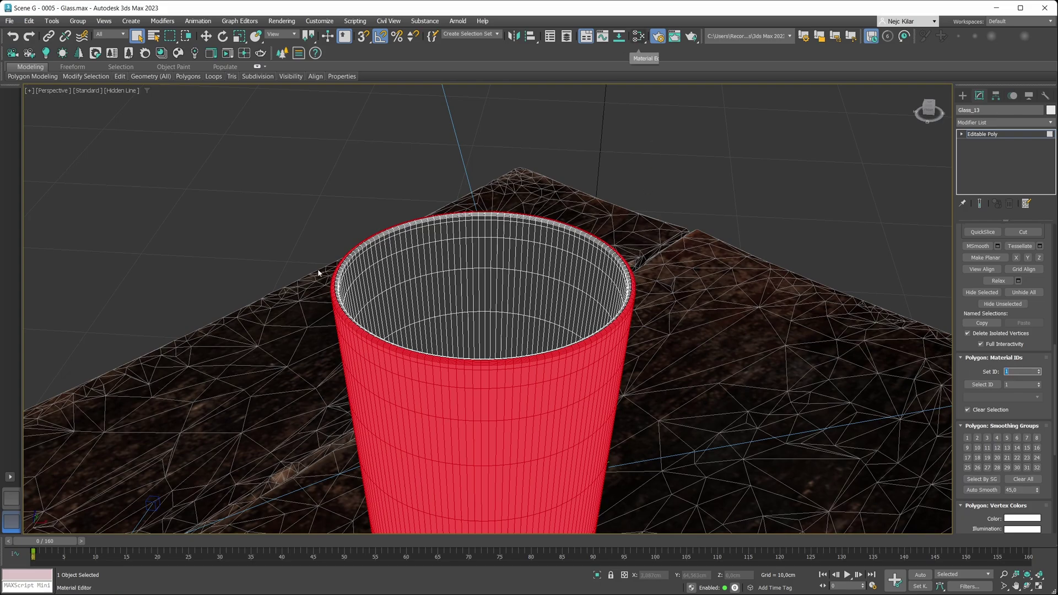
Step: Open the material editor, search for "multi" and add a Multi/Sub-Object material beside the layered material
left_click(638, 36)
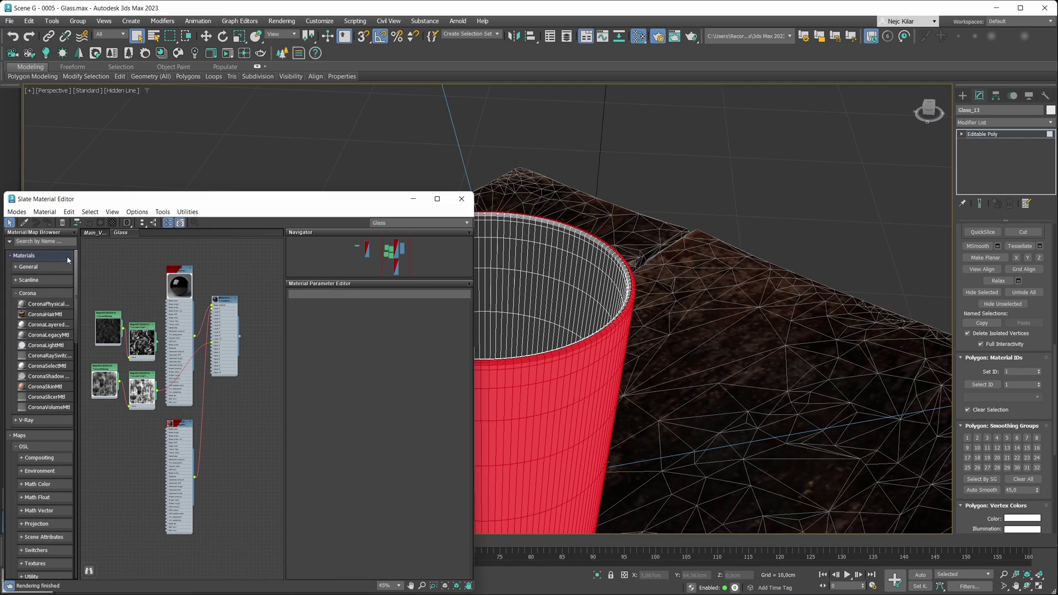
left_click(45, 243)
type("multi")
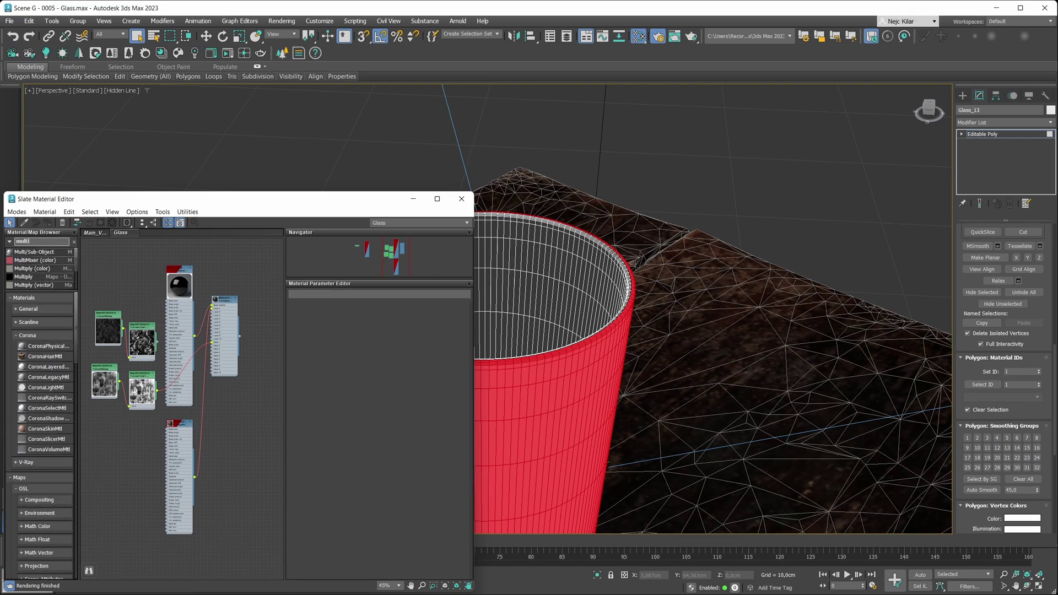
left_click_drag(49, 250, 258, 348)
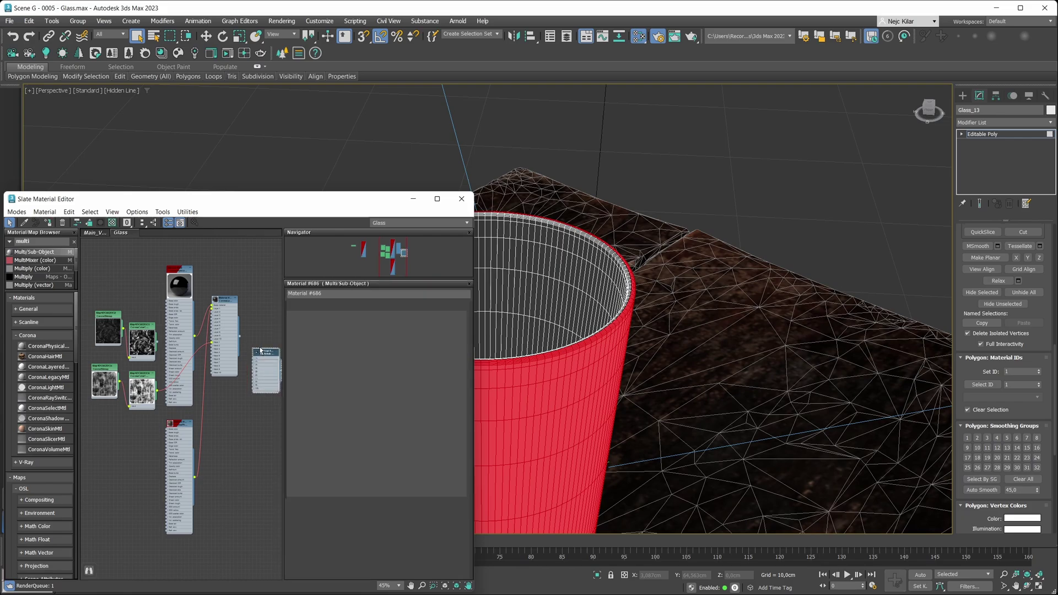
middle_click_drag(258, 349, 235, 342)
Step: Set the Multi/Sub-Object material's number of materials to 2 and move its node up beside the layered material
scroll(235, 342, "up", 3)
left_click(337, 321)
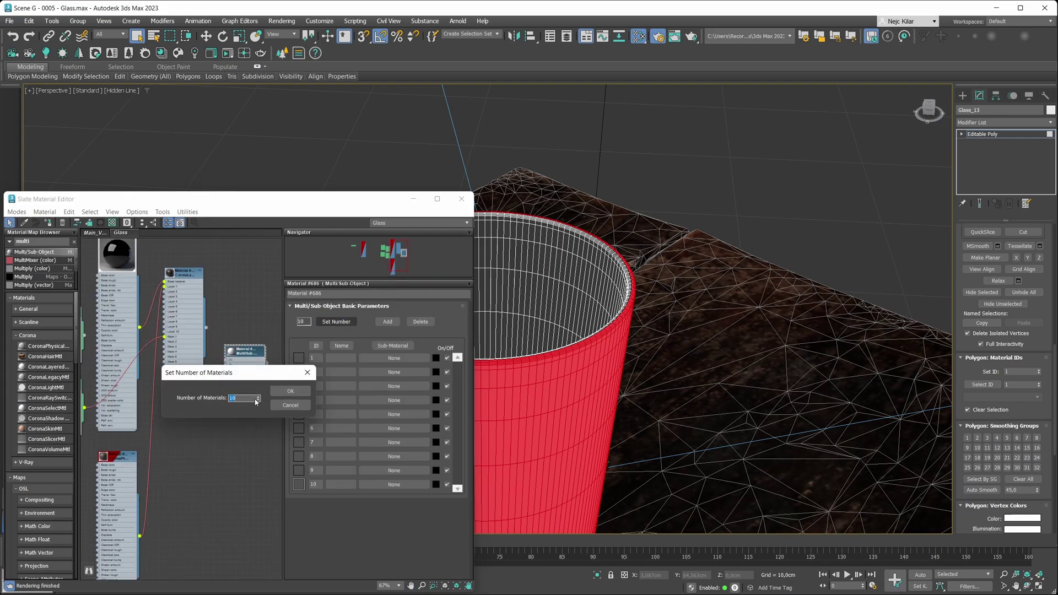
type("2")
left_click(291, 391)
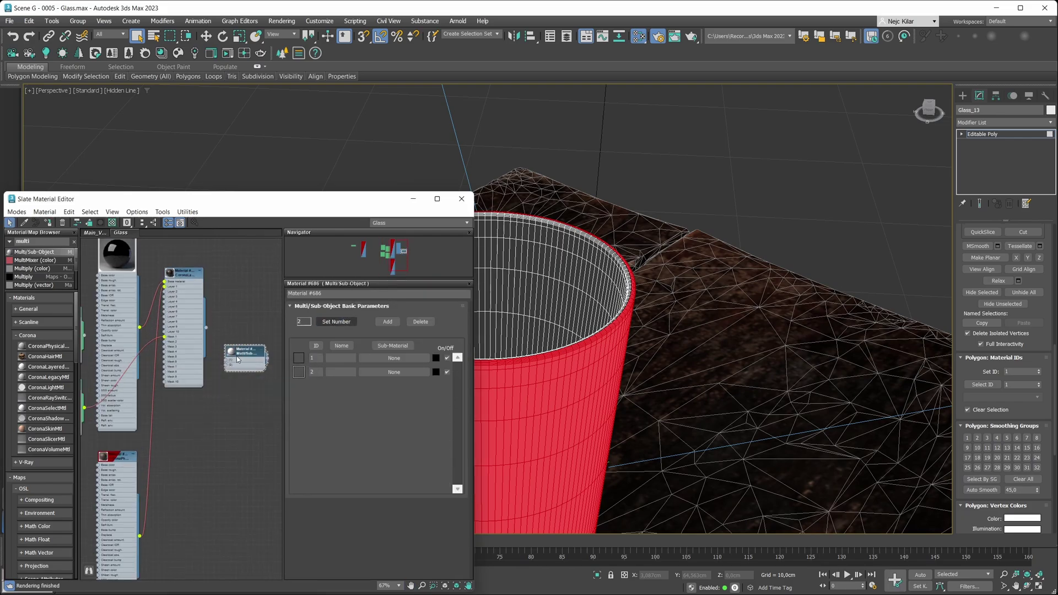
left_click_drag(262, 318, 258, 320)
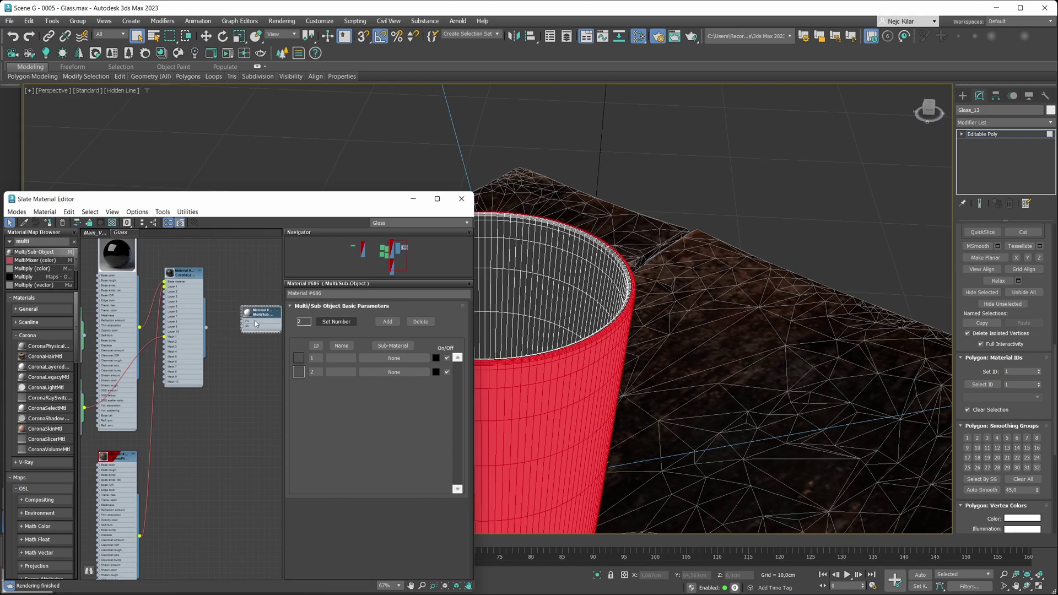
Step: Assign the Multi/Sub-Object material to the glass, connecting the layered material to slot 1 and the base glass CoronaPhysicalMtl to slot 2
left_click(48, 222)
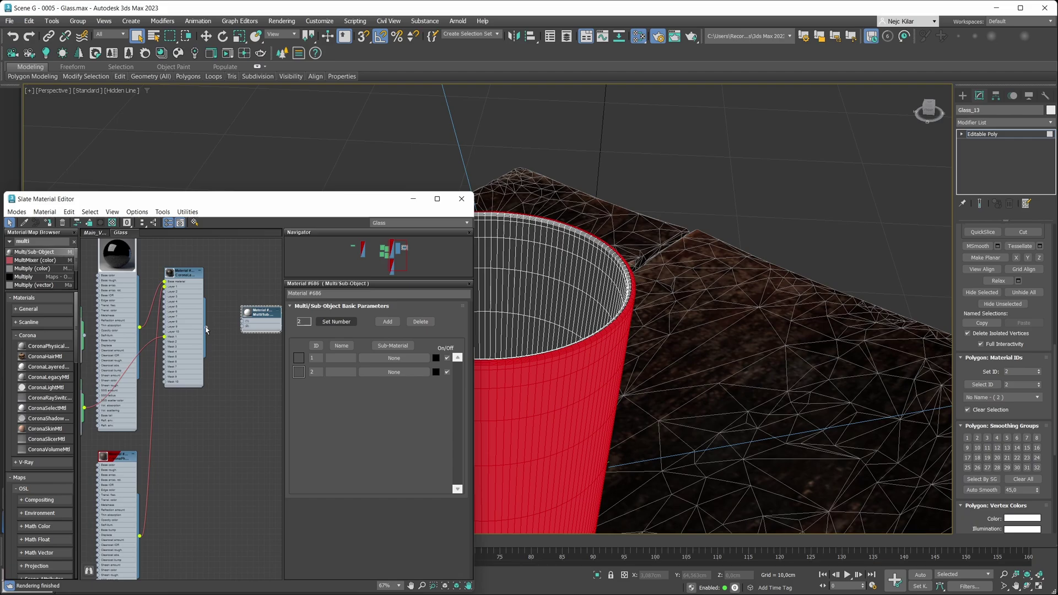
left_click_drag(219, 307, 242, 323)
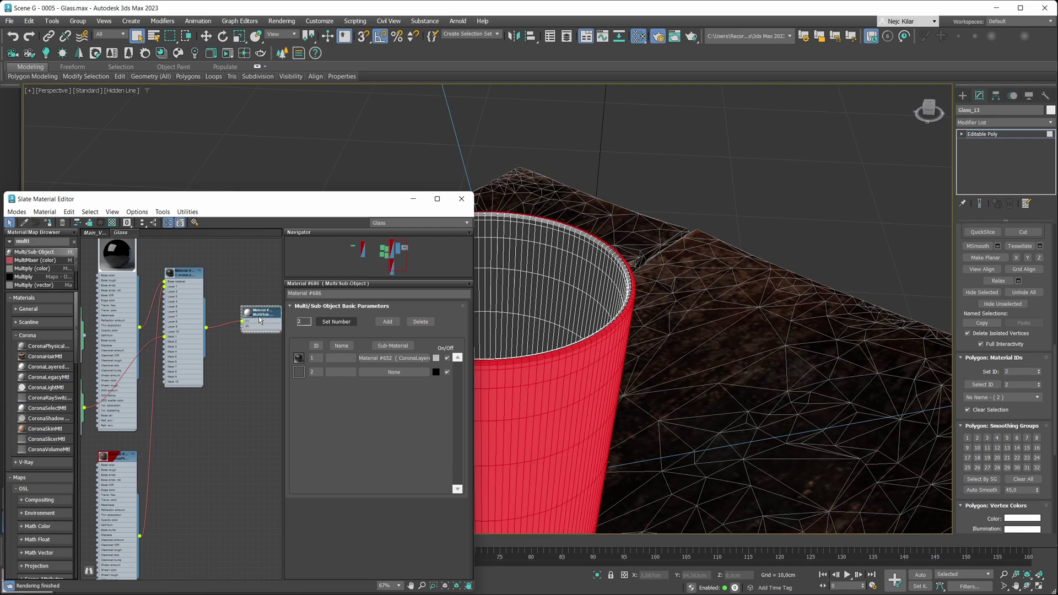
scroll(251, 320, "up", 2)
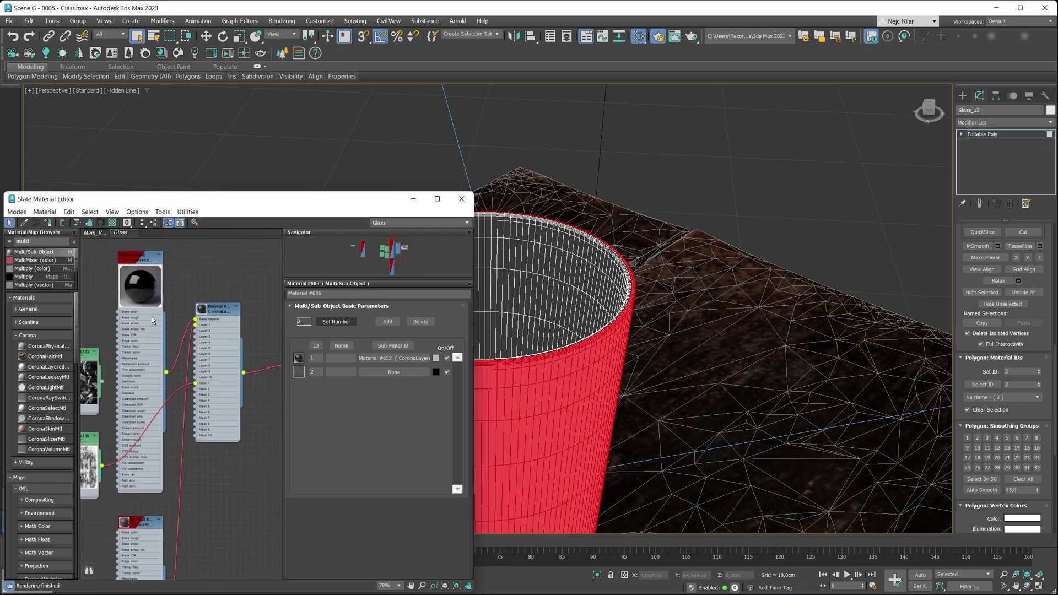
left_click_drag(117, 352, 237, 351)
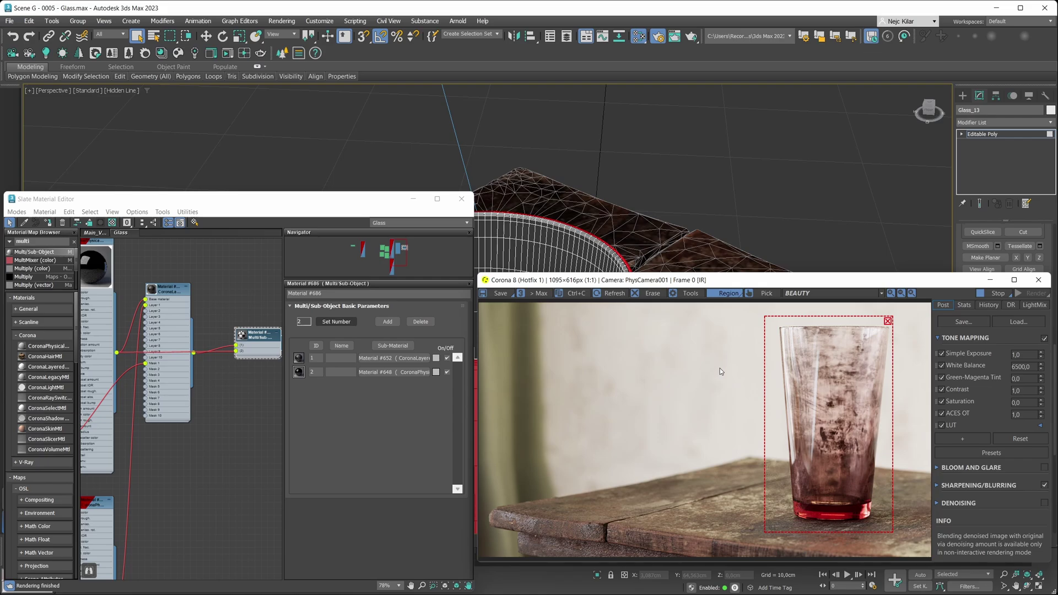
scroll(218, 366, "down", 5)
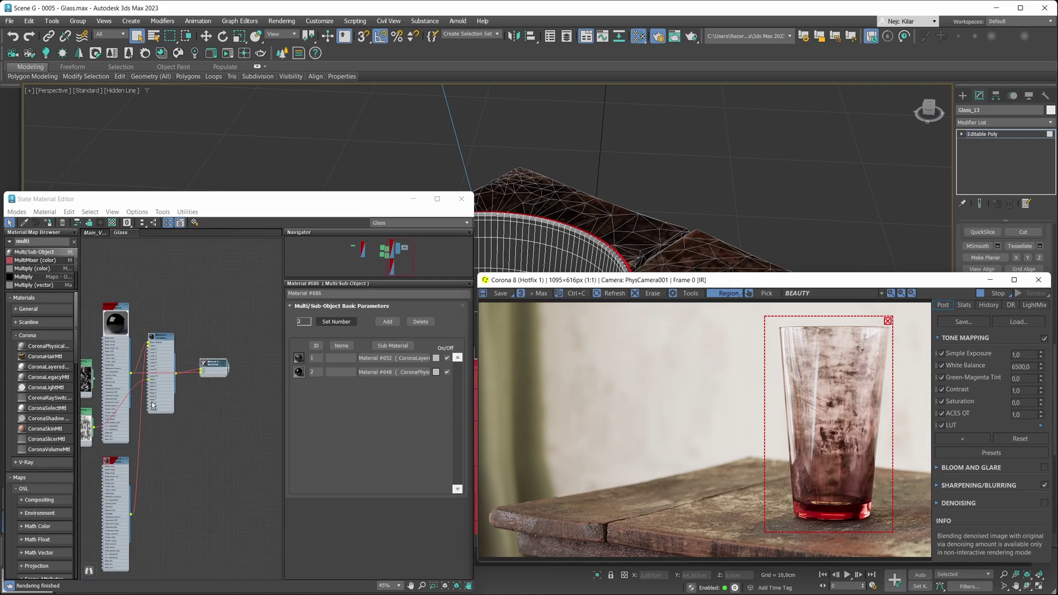
middle_click_drag(218, 366, 219, 366)
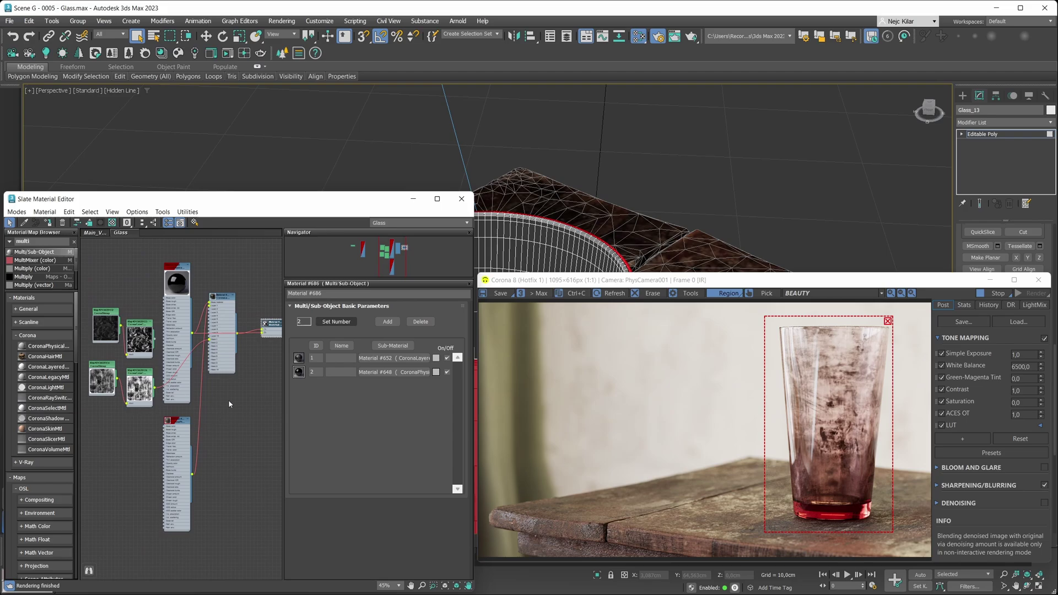
middle_click_drag(229, 408, 205, 435)
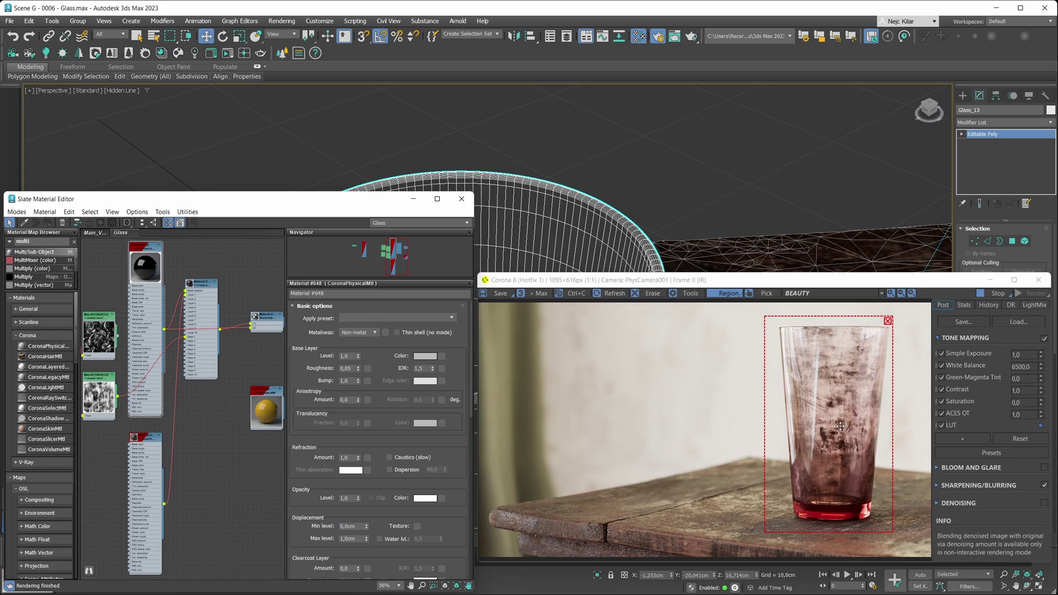
Step: Minimize the render window and material editor, select an edge loop low on the glass's inner wall and convert it to polygons
left_click(990, 280)
left_click(413, 199)
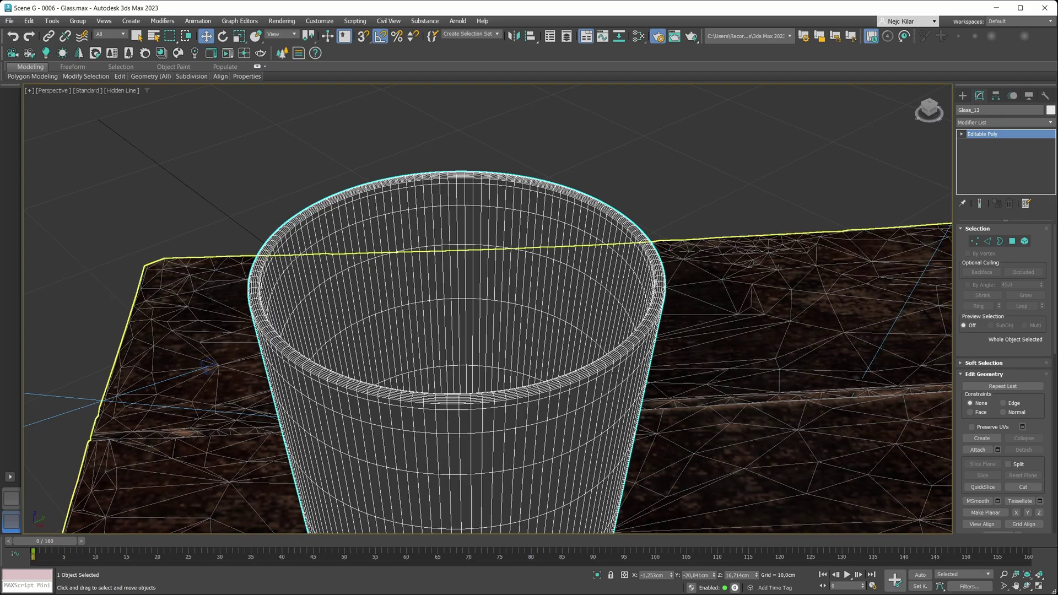
left_click(988, 244)
middle_click_drag(496, 359, 428, 414, "alt")
double_click(427, 440)
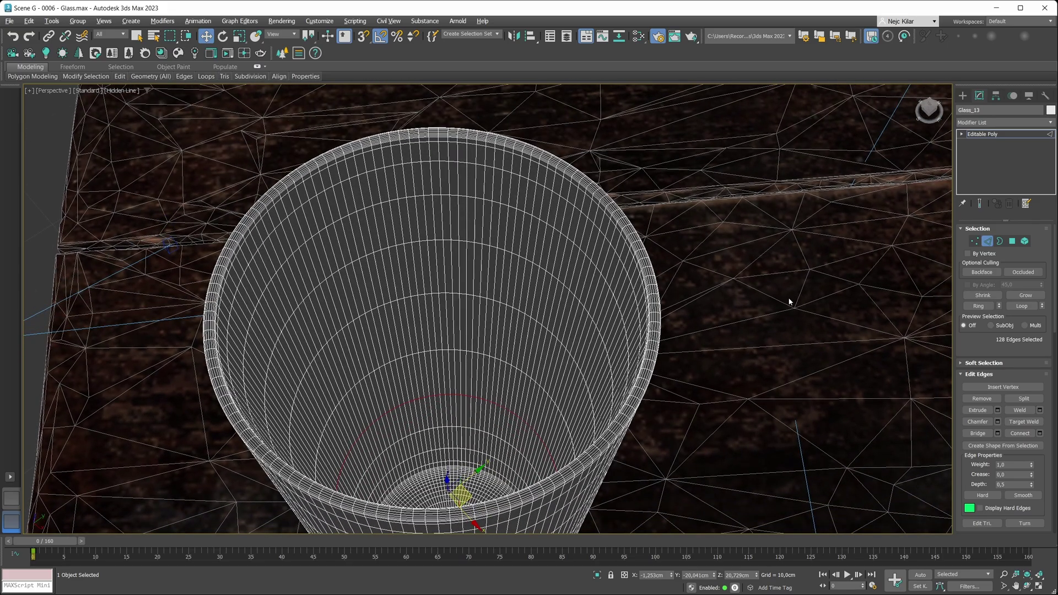
left_click(1012, 241, "ctrl")
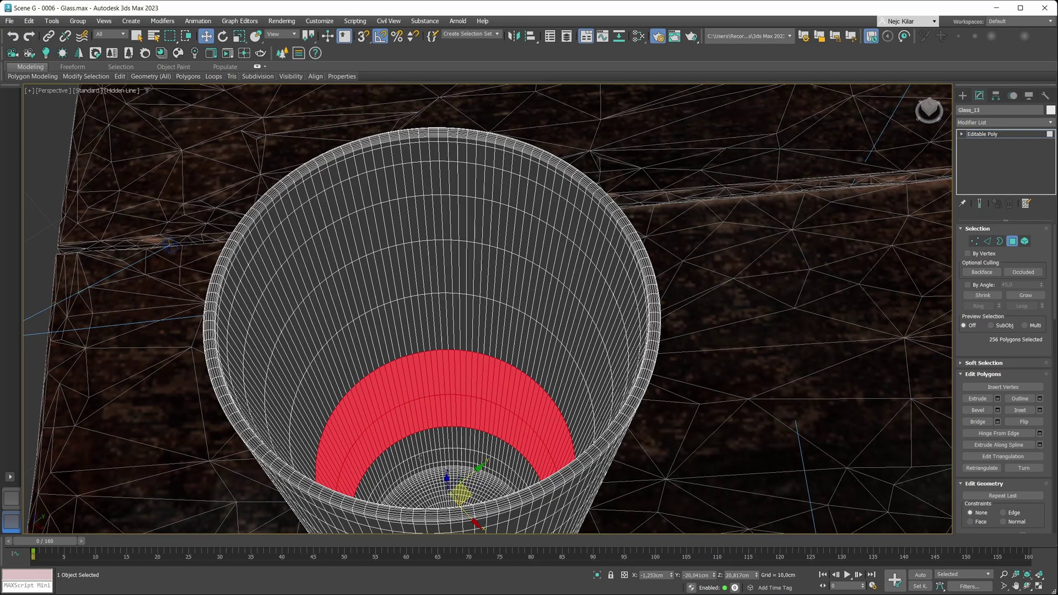
Step: Add one polygon below the selected band and fill the selection down across the glass's inner bottom
left_click(421, 457, "ctrl")
middle_click_drag(405, 470, 404, 458)
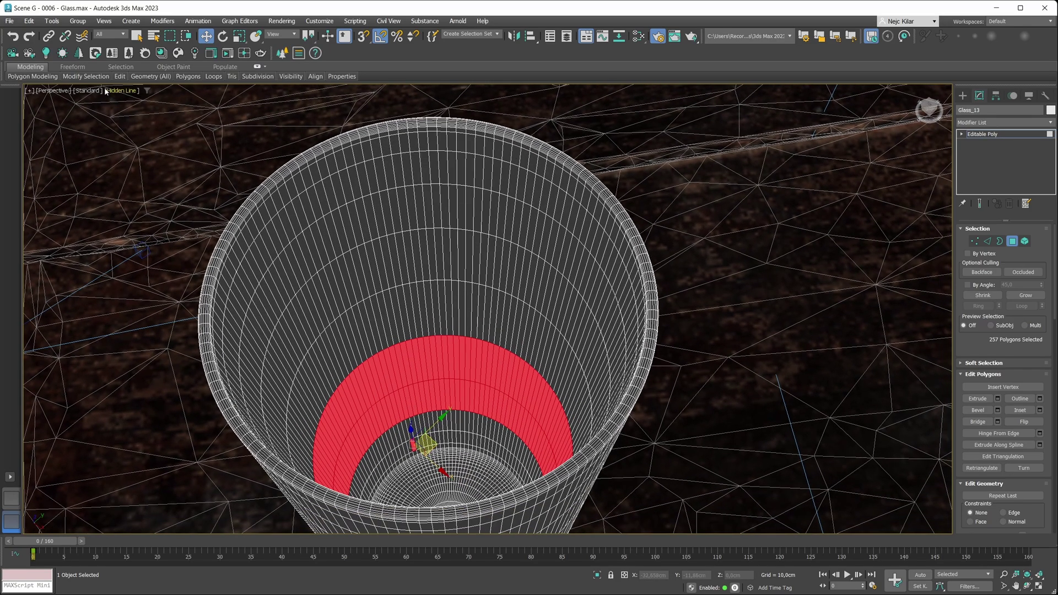
mouse_move(100, 81)
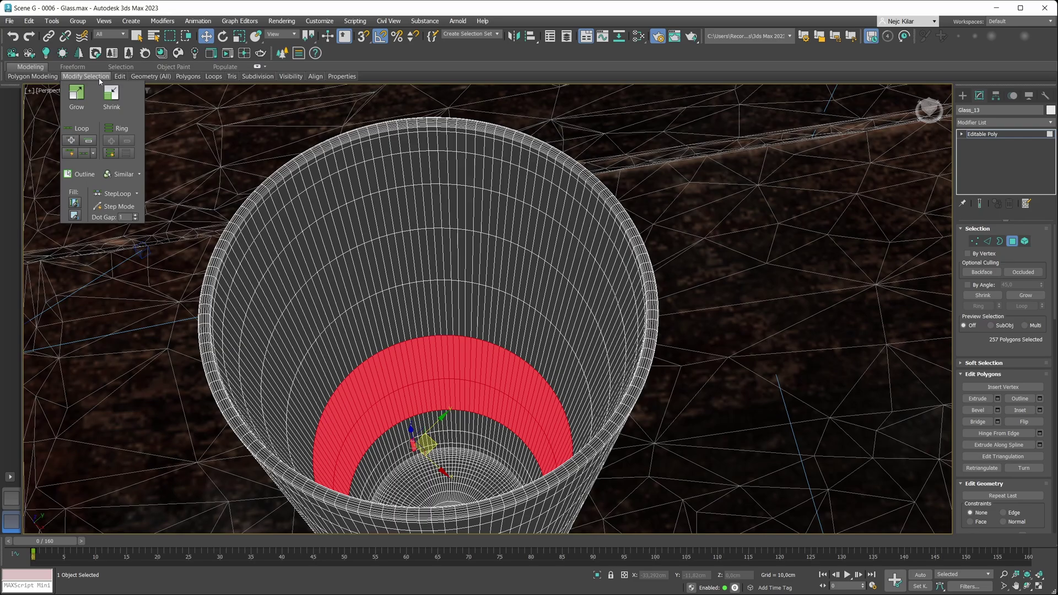
left_click(75, 216)
middle_click_drag(342, 368, 417, 362, "alt")
Step: Detach the selected inner polygons as a clone named Liquid
scroll(1000, 356, "down", 4)
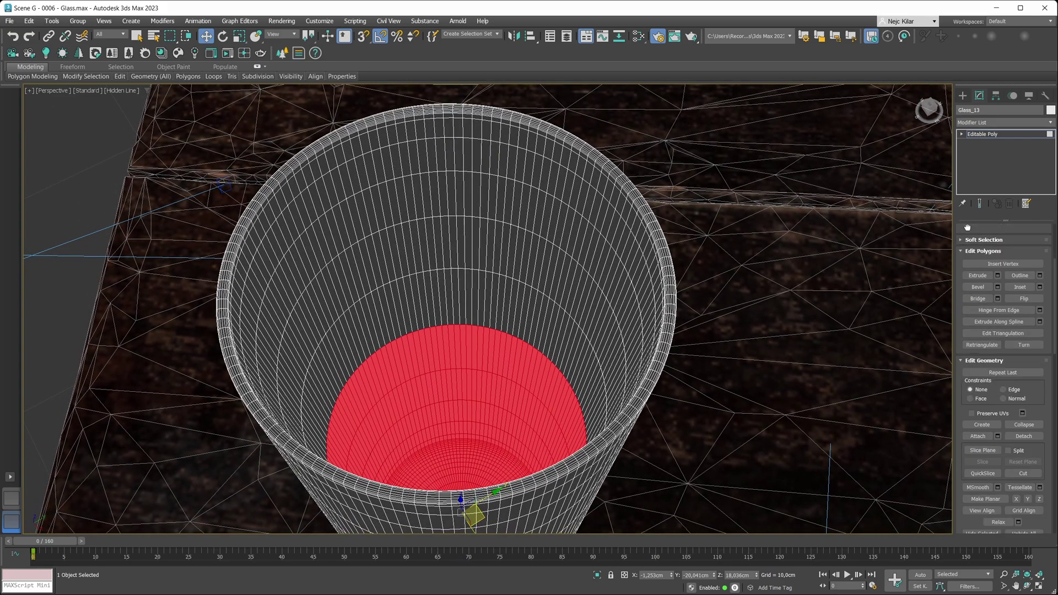
left_click(1026, 436)
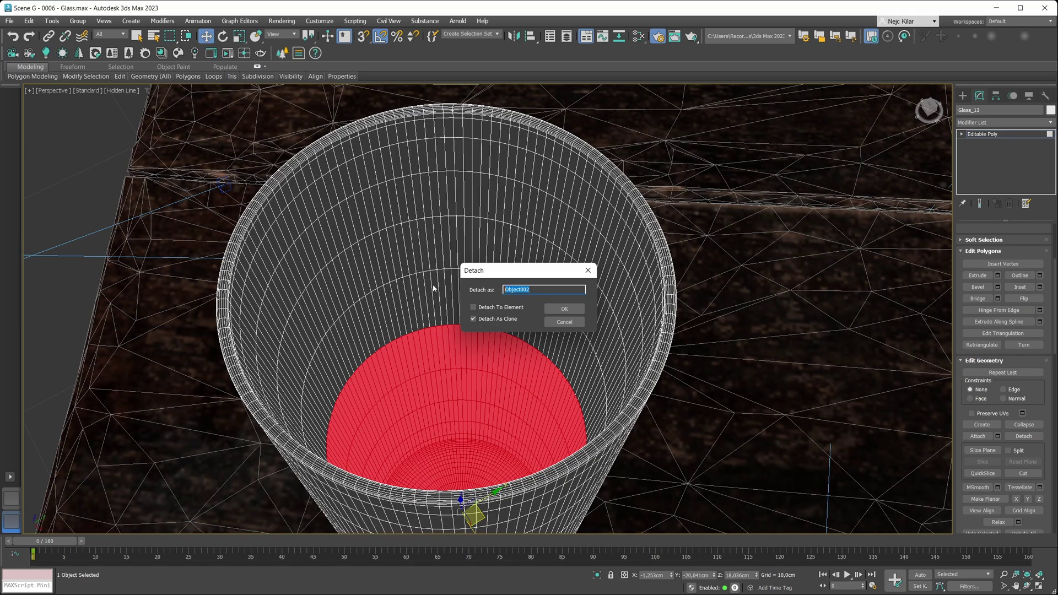
type("Liquid")
left_click(567, 308)
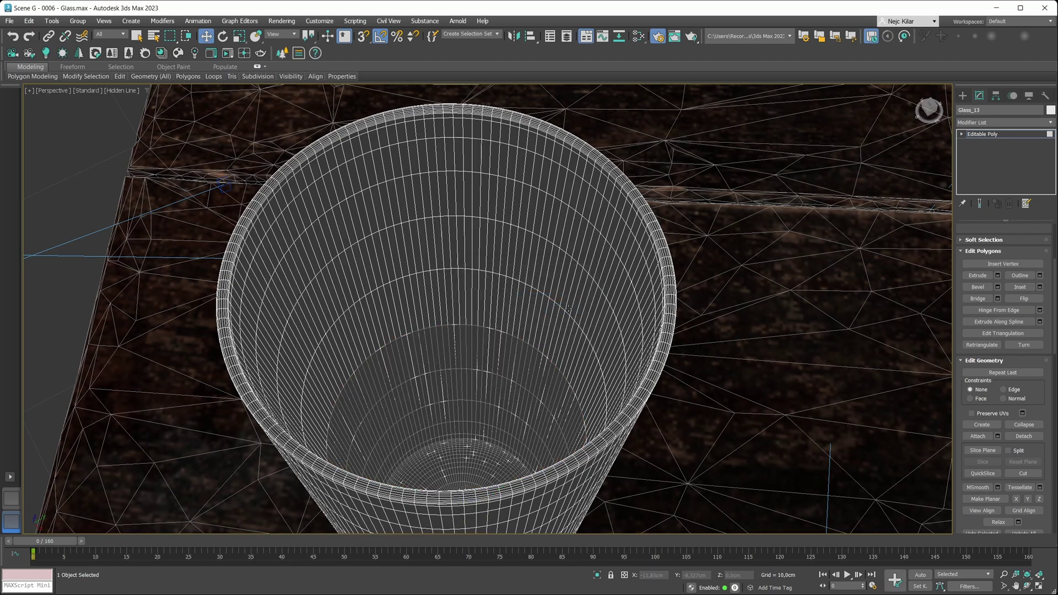
Step: Leave polygon editing on the glass, select the Liquid object and isolate it
scroll(1031, 331, "up", 3)
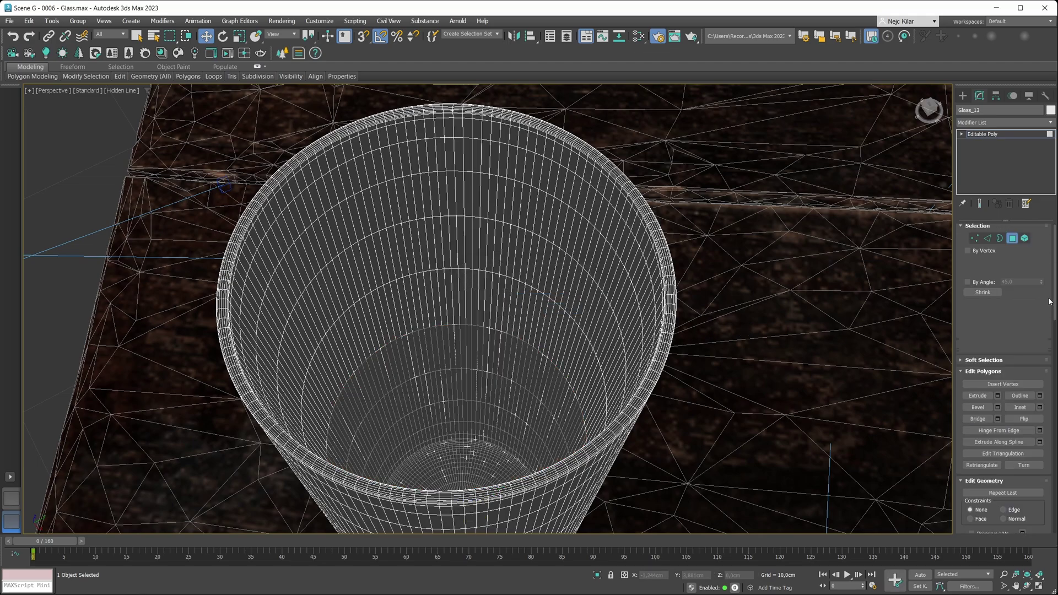
left_click(1012, 241)
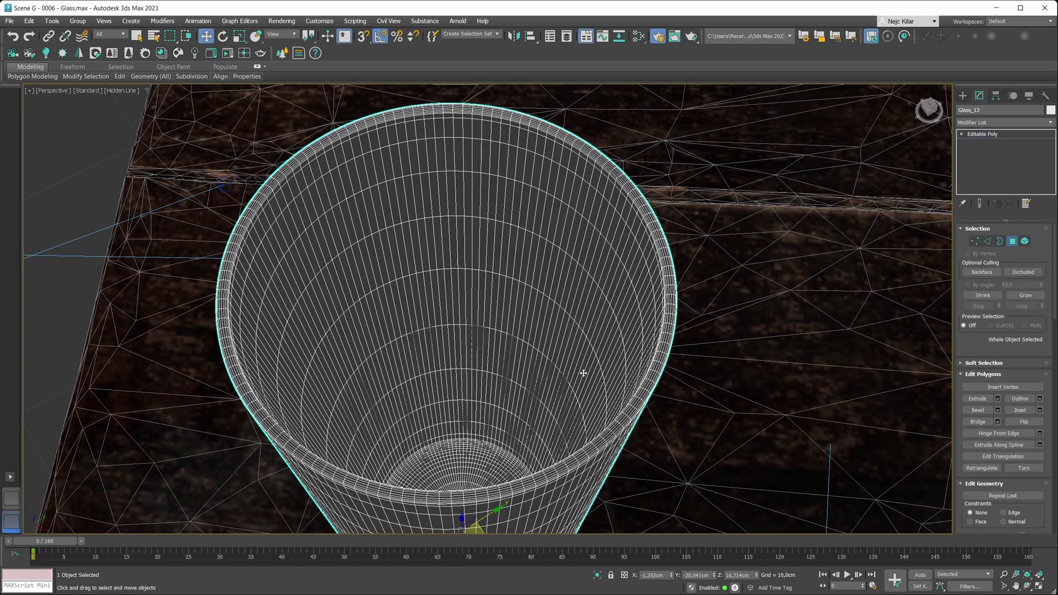
left_click(543, 356)
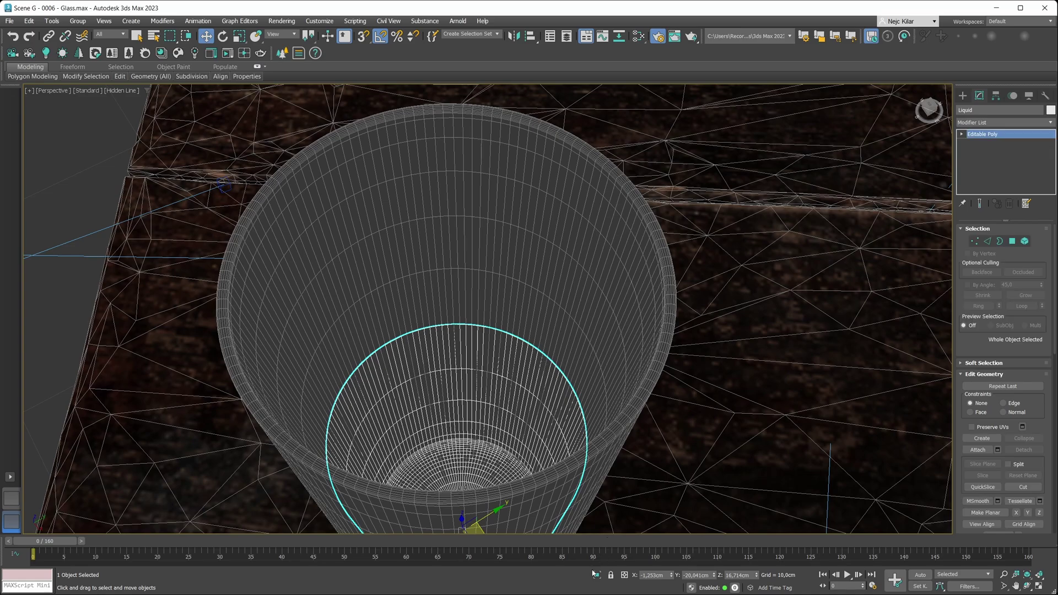
left_click(596, 575)
left_click_drag(466, 358, 457, 308)
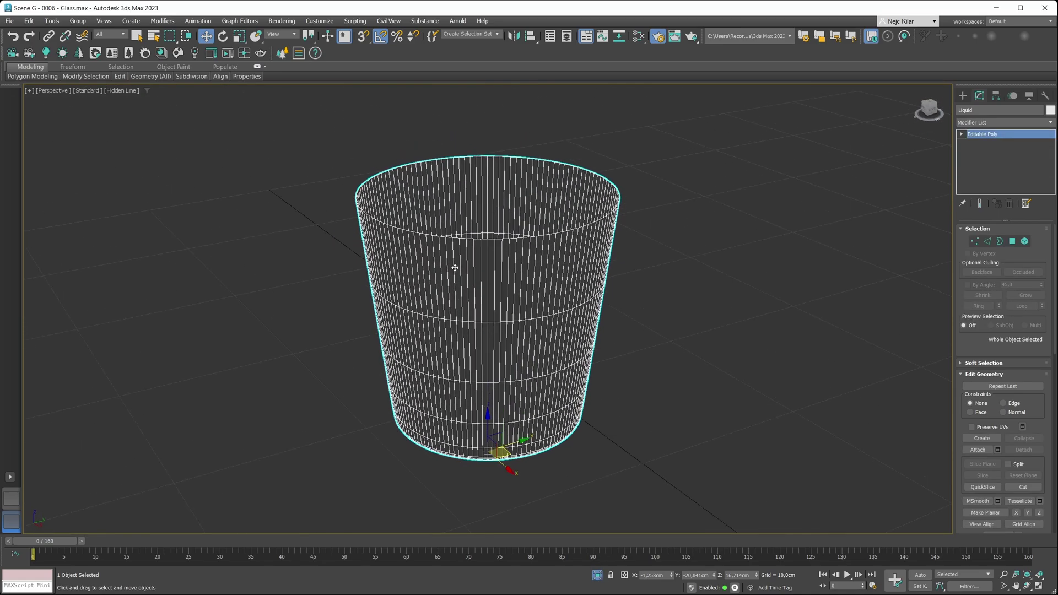
Step: Select the open border around the liquid's upper rim and cap it
middle_click_drag(455, 268, 454, 286, "alt")
key("3")
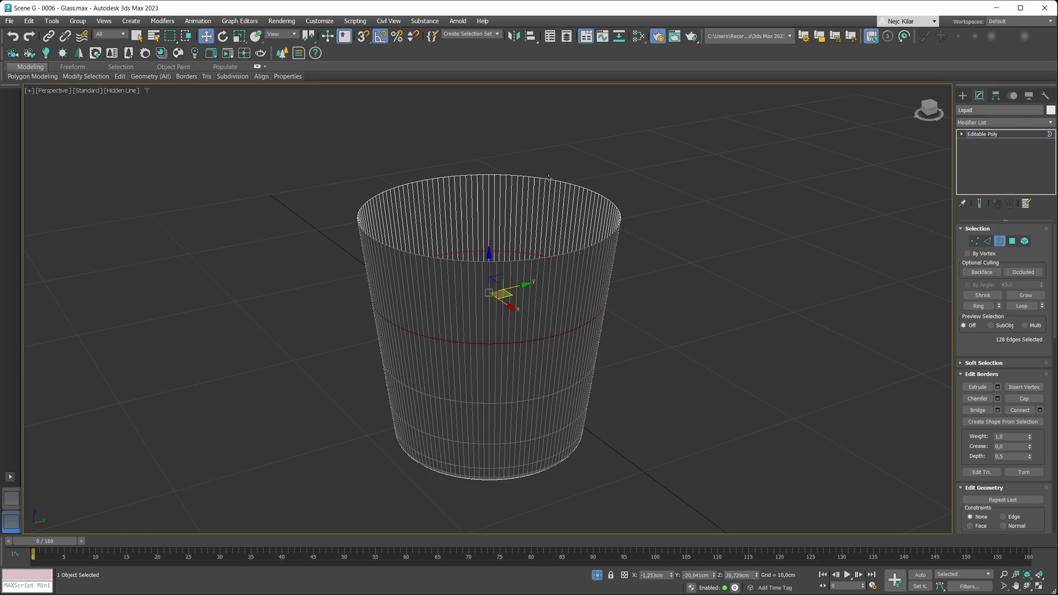
left_click(1024, 398)
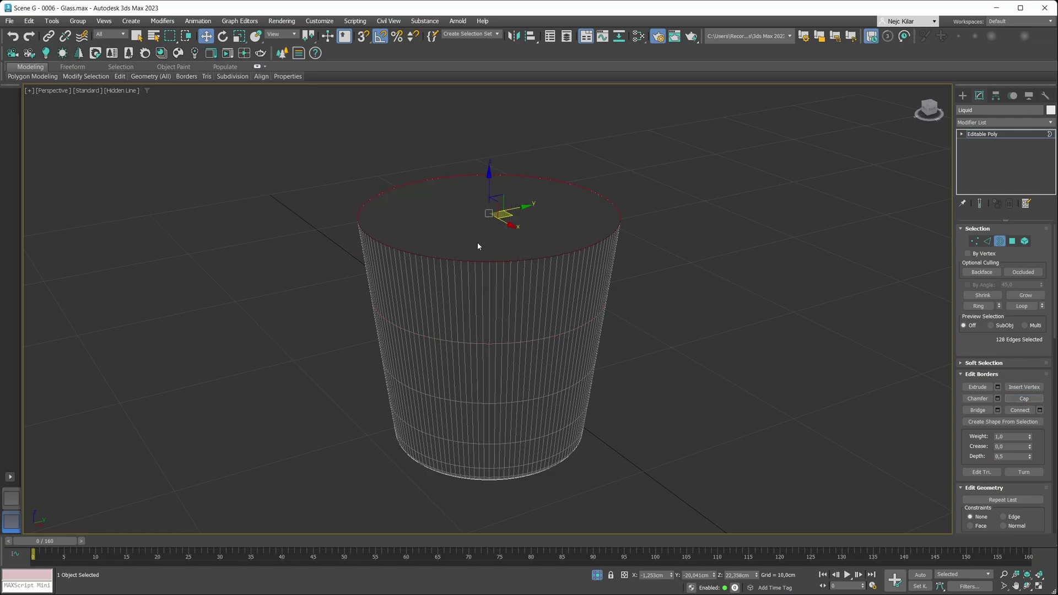
Step: Select all of the liquid's polygons, flip their normals and exit isolation
left_click(1012, 241)
middle_click_drag(501, 265, 458, 274)
scroll(496, 276, "down", 3)
left_click(489, 274, "ctrl")
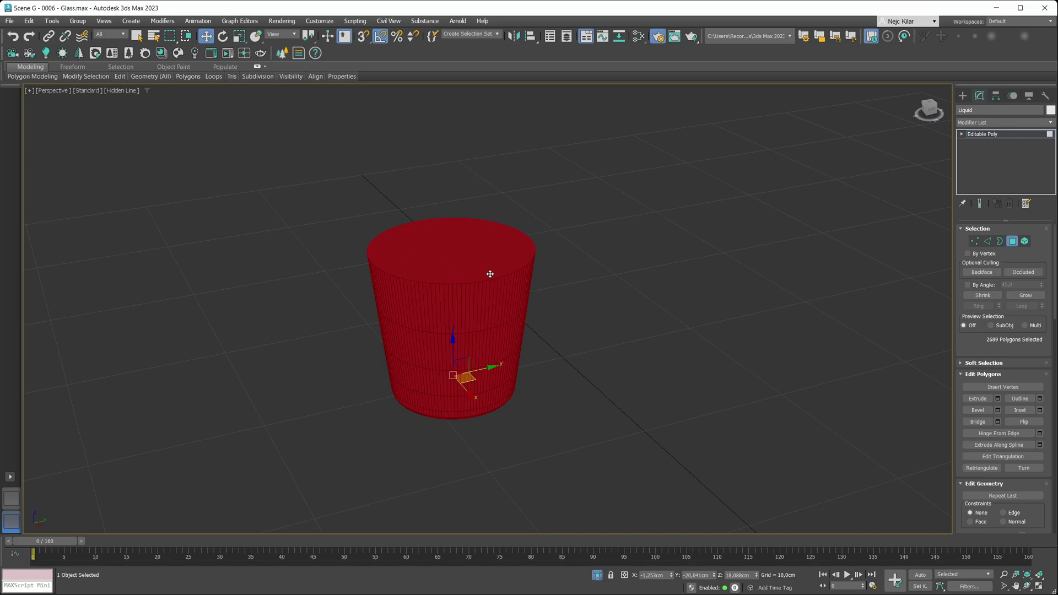
left_click(1024, 423)
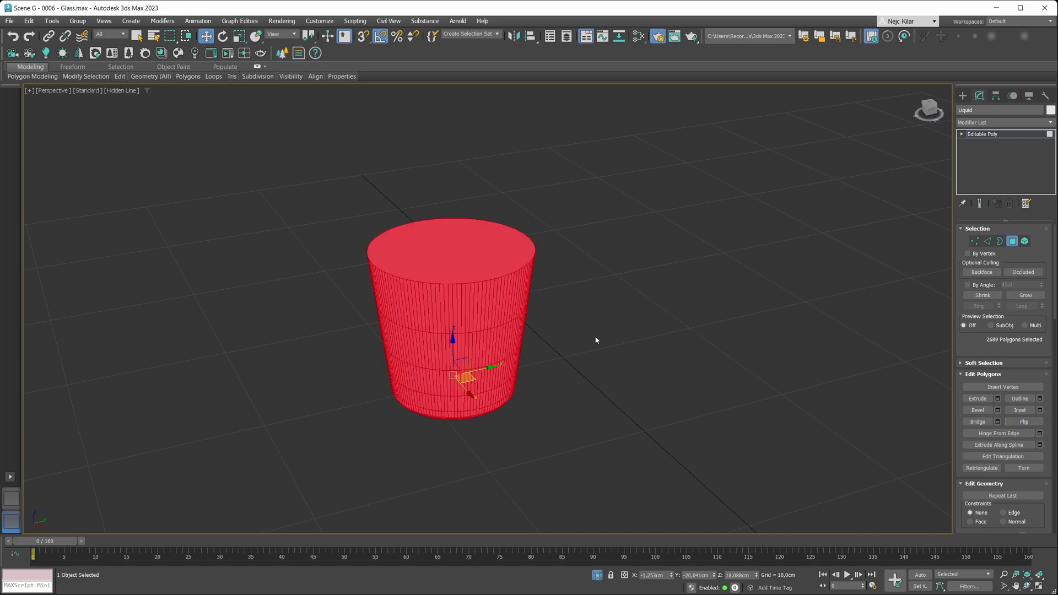
left_click(597, 575)
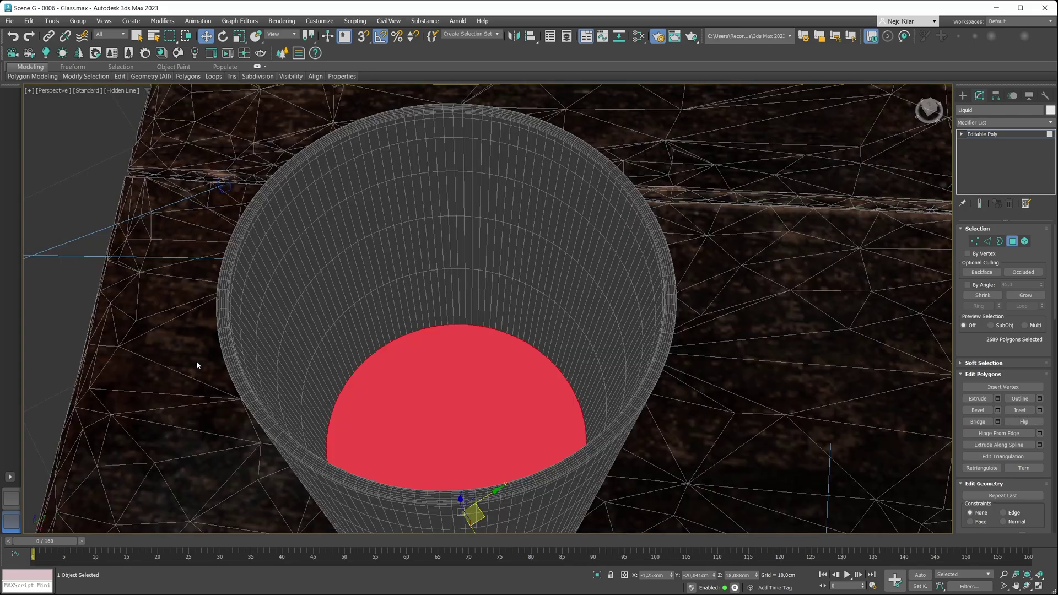
Step: Open the material editor, assign the Juice Orange material to the liquid and minimize the editor
key("m")
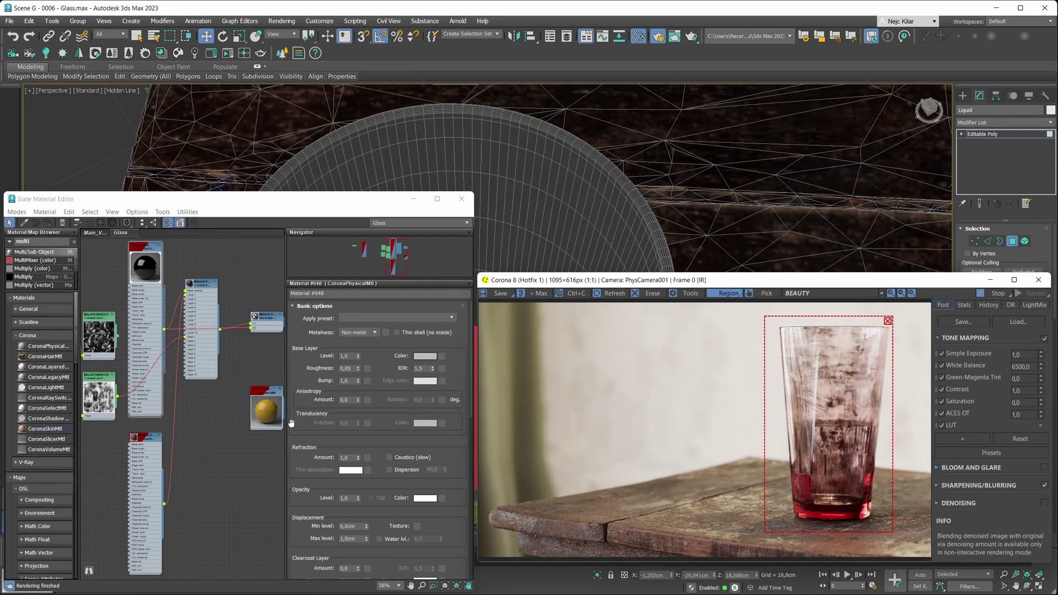
middle_click_drag(230, 412, 225, 410)
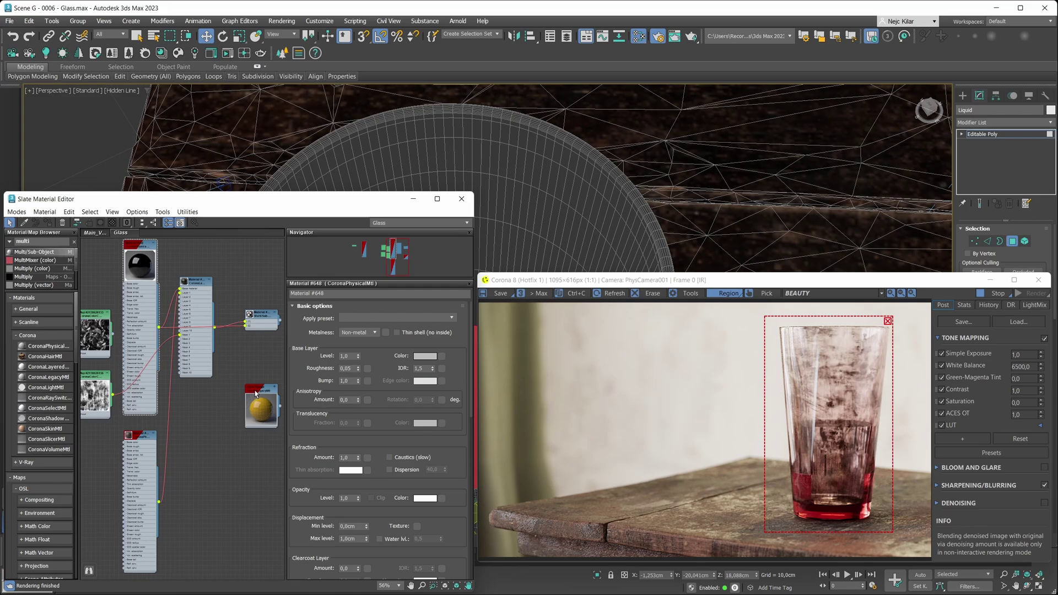
scroll(254, 390, "up", 4)
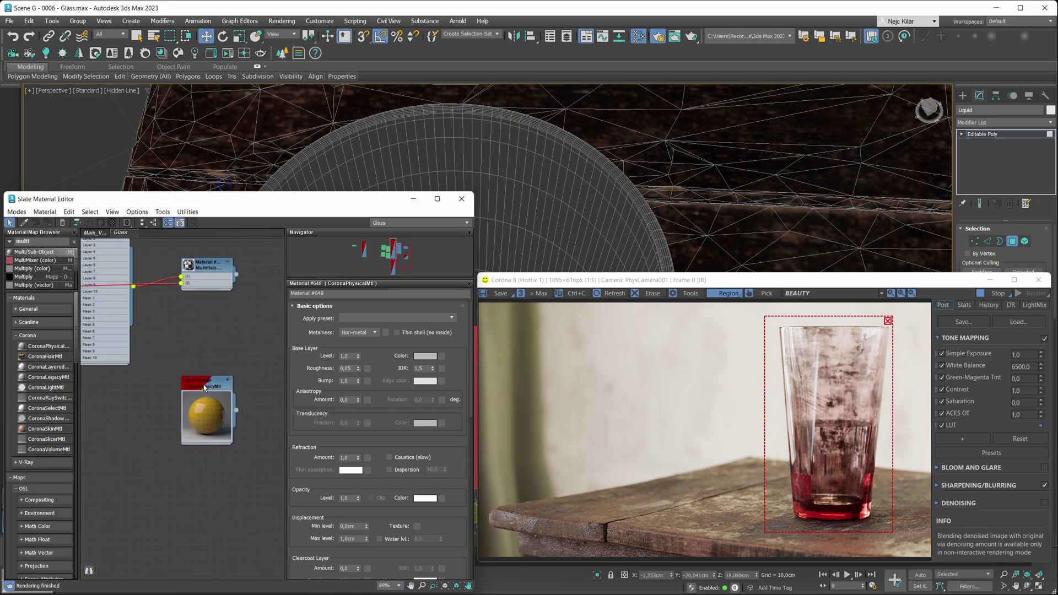
double_click(203, 387)
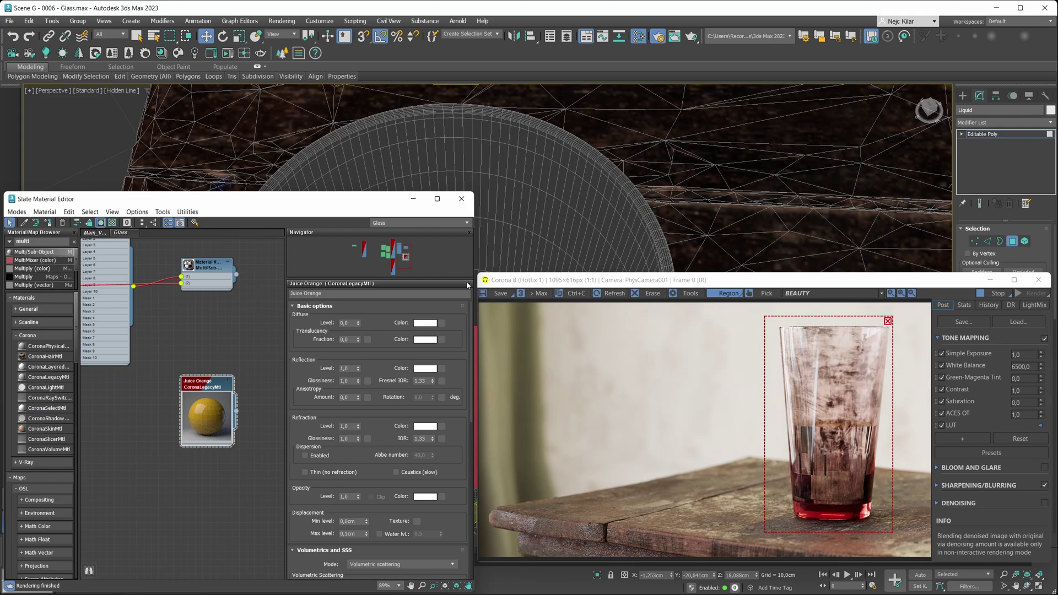
left_click(417, 204)
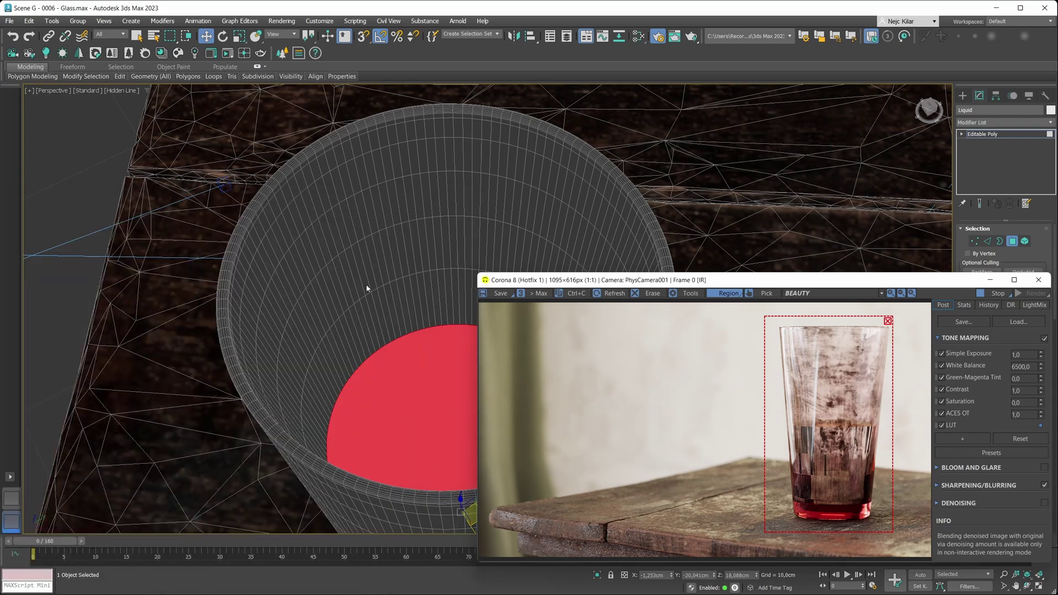
Step: Show the scene as a wireframe in the front view and leave polygon editing on the liquid
left_click(366, 284)
key("f")
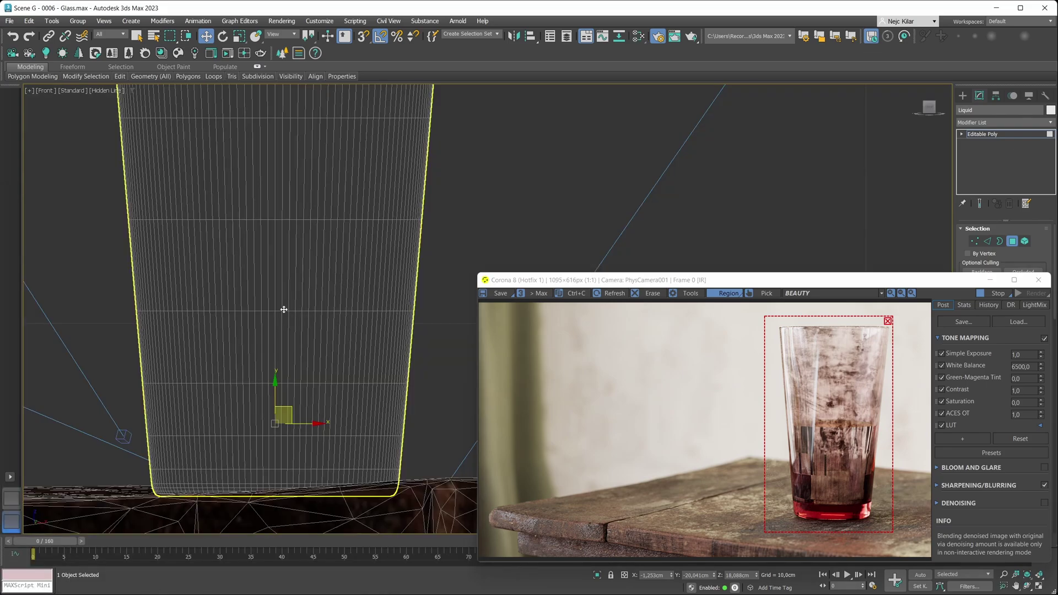
scroll(284, 307, "up", 3)
key("F3")
middle_click_drag(276, 325, 300, 320)
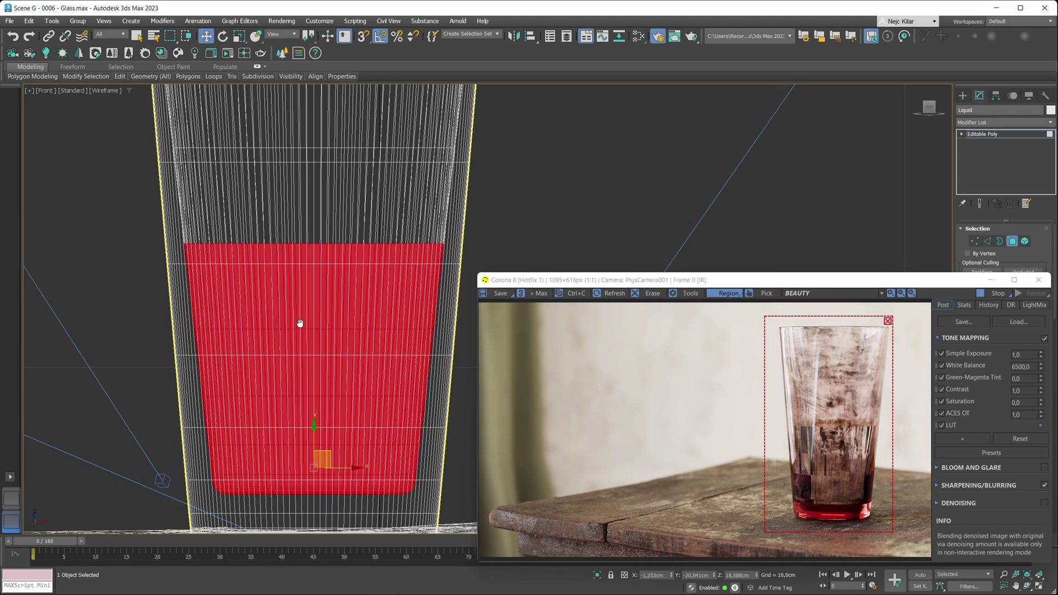
left_click(1012, 240)
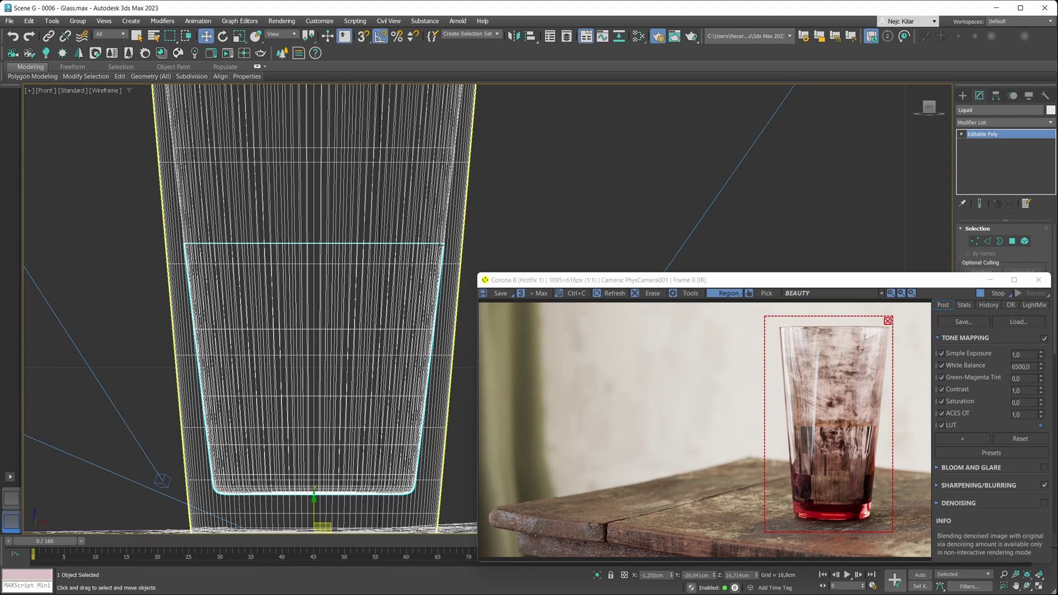
Step: Center the liquid's pivot on the object and leave pivot editing
middle_click_drag(342, 359, 334, 334)
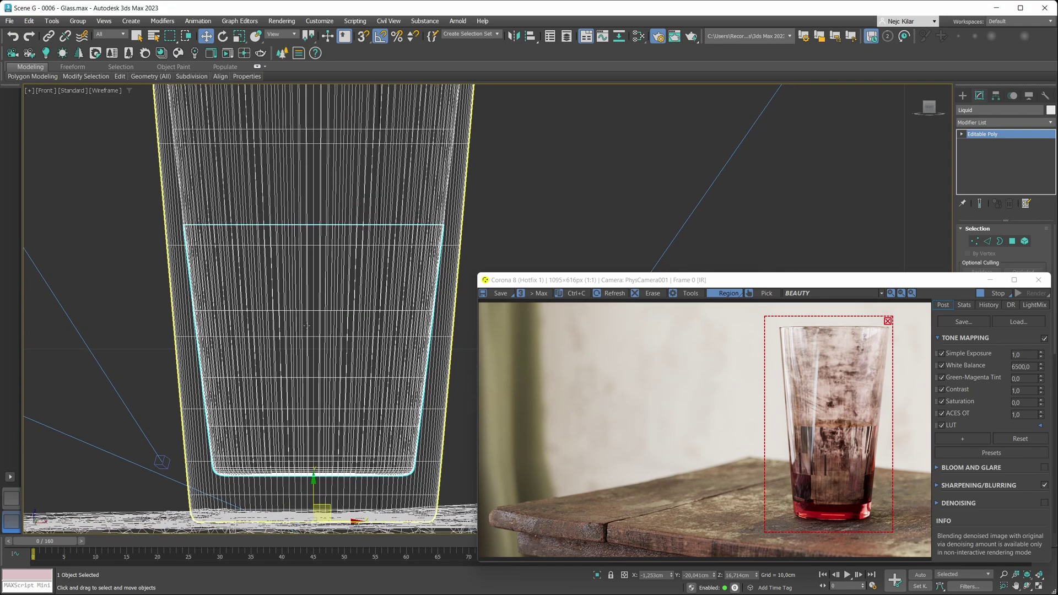
middle_click_drag(298, 328, 296, 328)
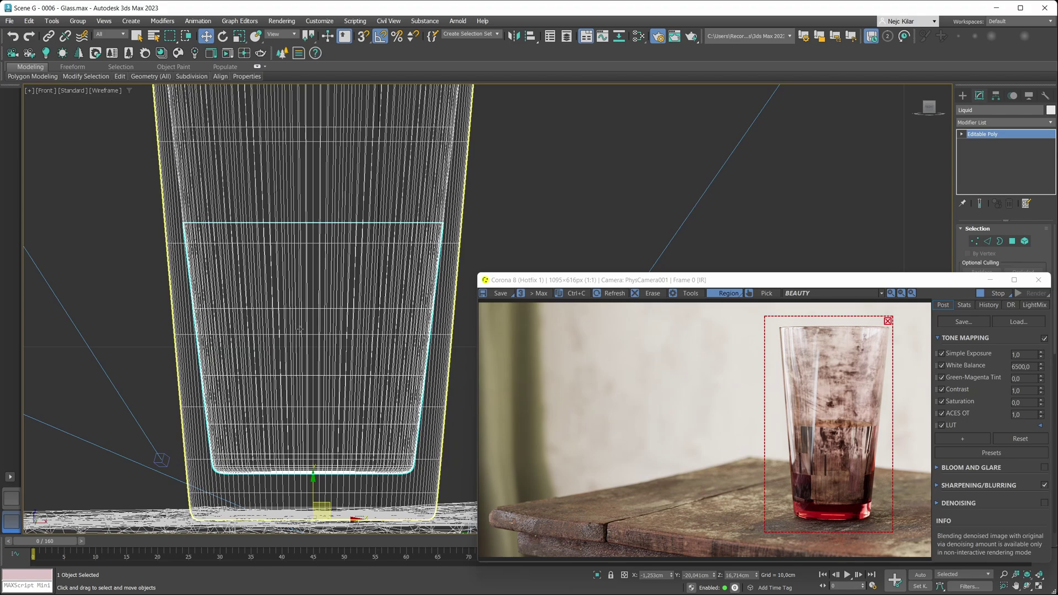
left_click(996, 96)
left_click(997, 164)
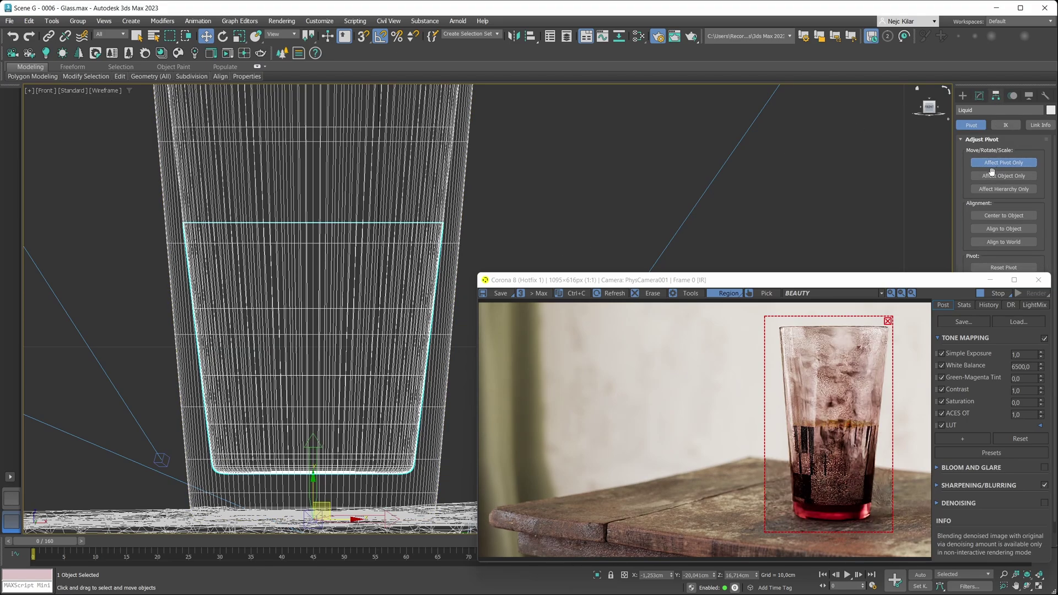
left_click(1004, 216)
key("Insert")
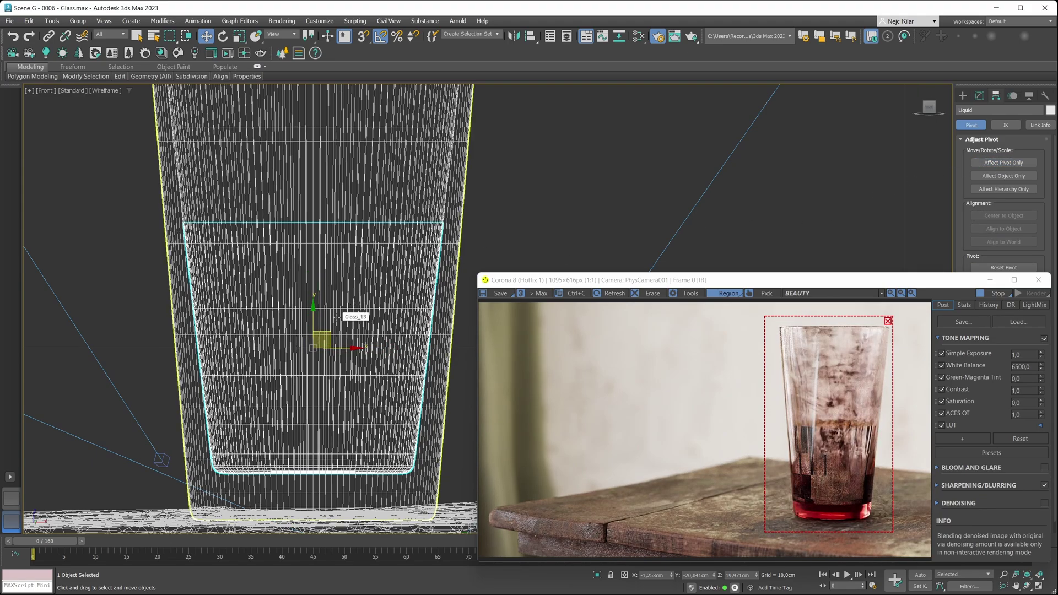
Step: Scale the liquid uniformly to about 101.9% so it slightly overlaps the glass's inner walls, and return to the Move tool
key("r")
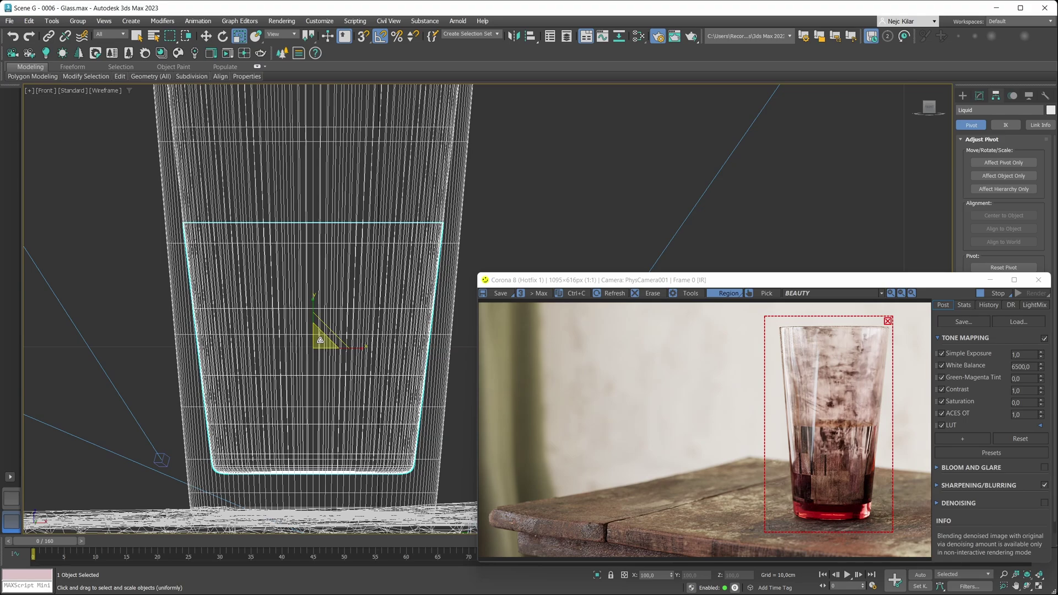
left_click_drag(321, 340, 330, 325)
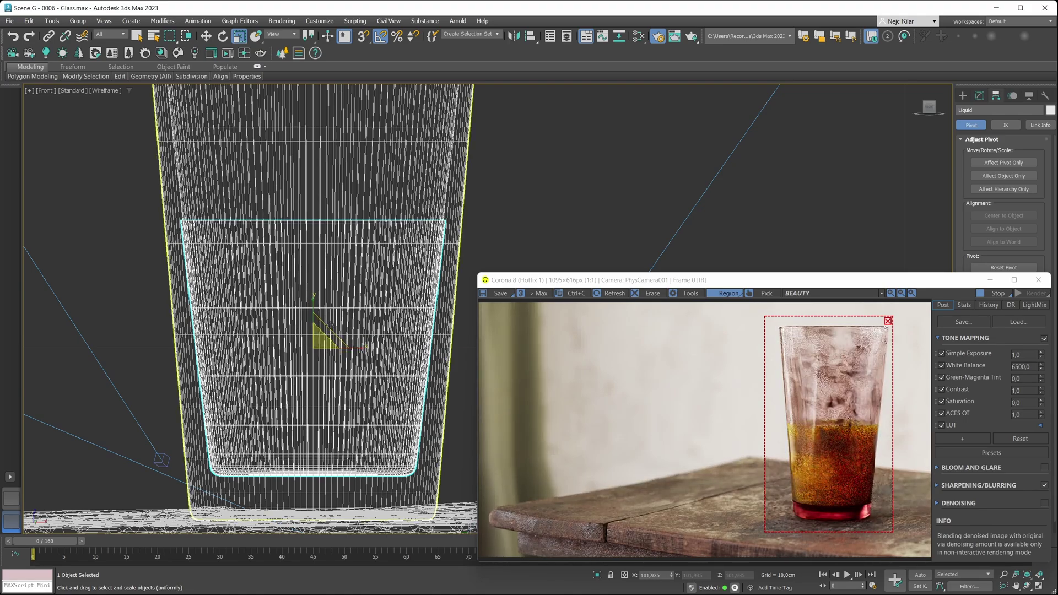
key("w")
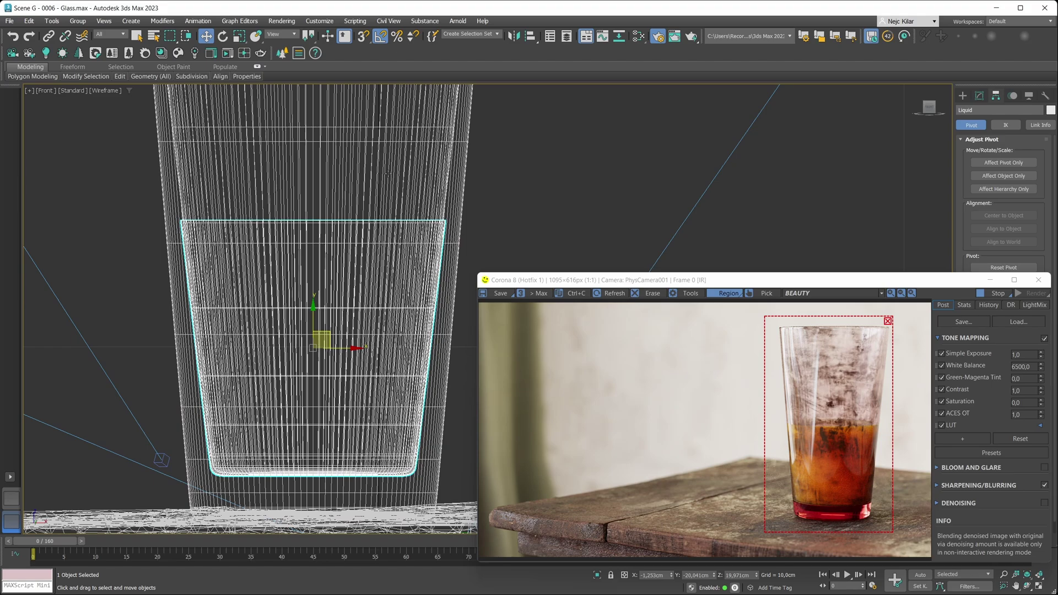
Step: Reopen the material editor, select the glass object and show the parameters of the black CoronaPhysicalMtl above the other glass material
key("m")
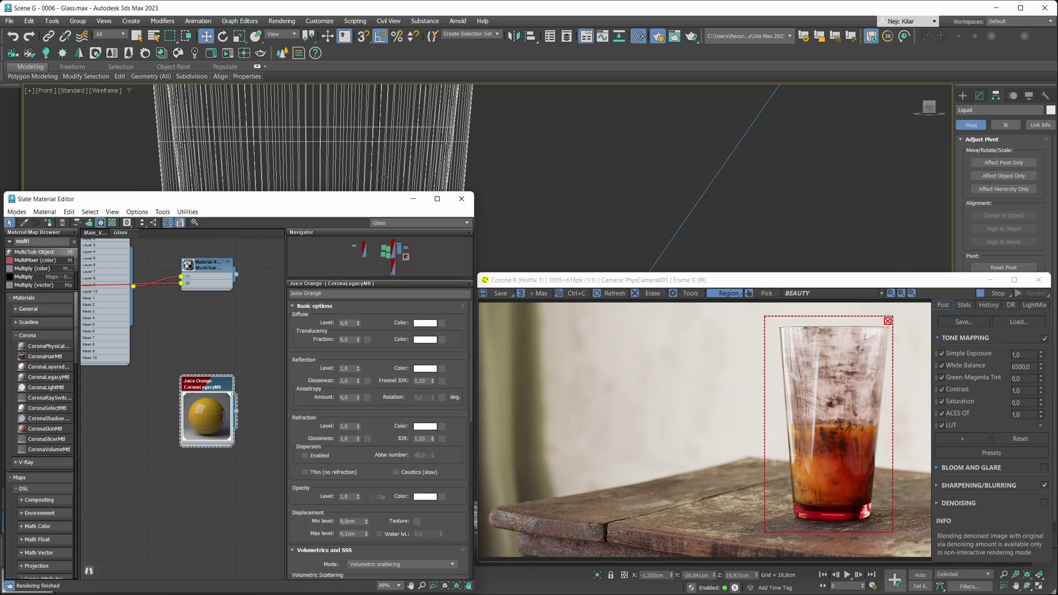
scroll(198, 381, "down", 4)
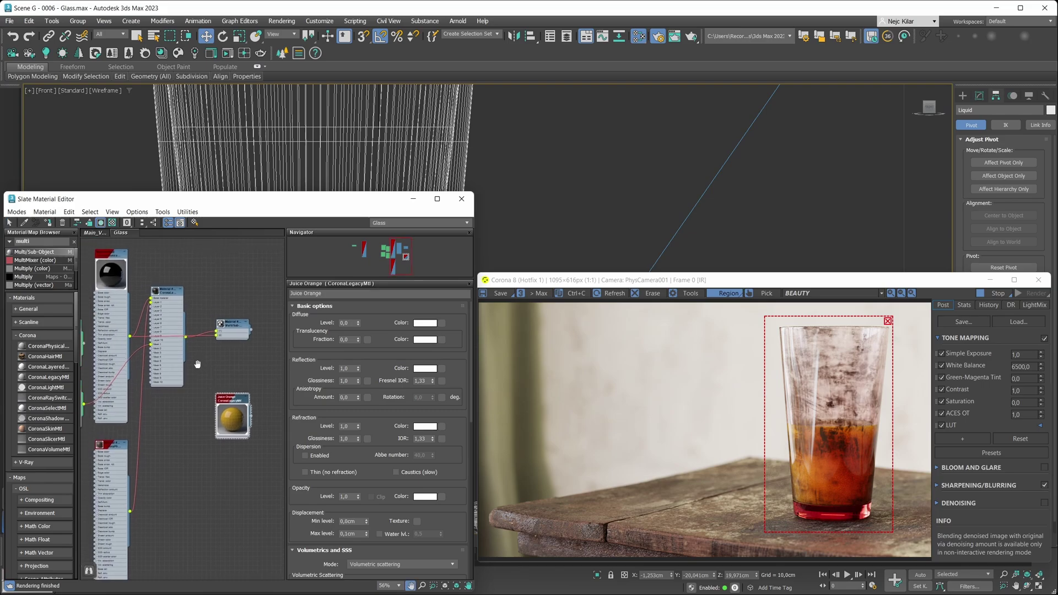
middle_click_drag(199, 369, 247, 358)
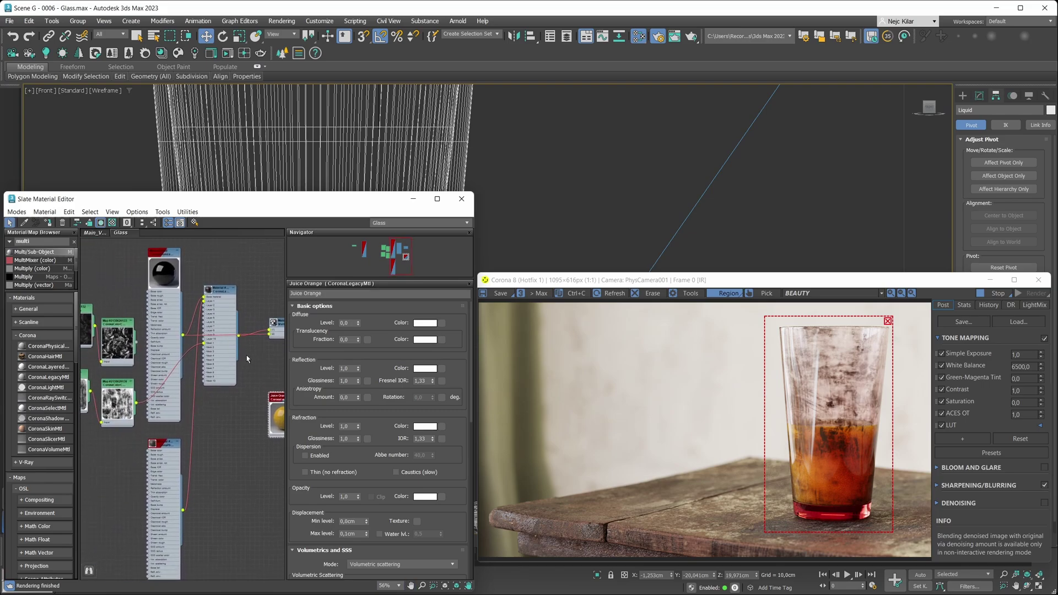
double_click(164, 257)
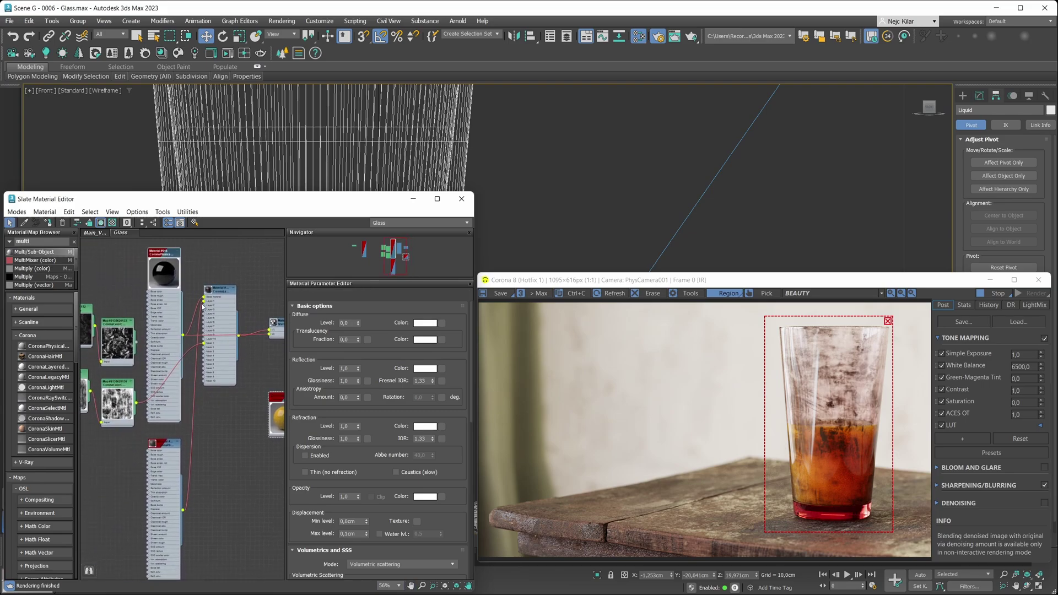
left_click(234, 161)
left_click(163, 252)
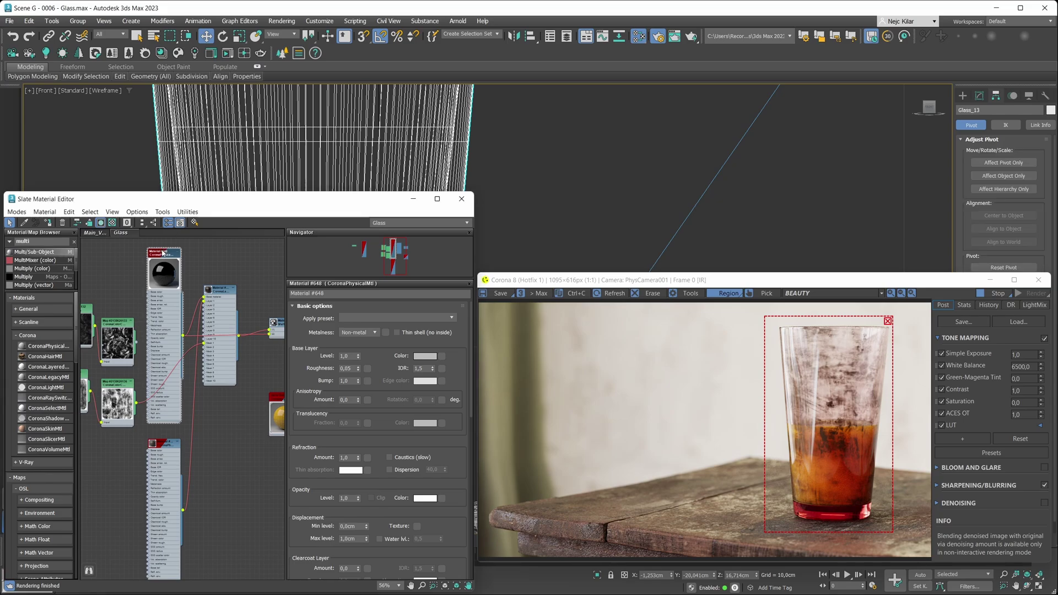